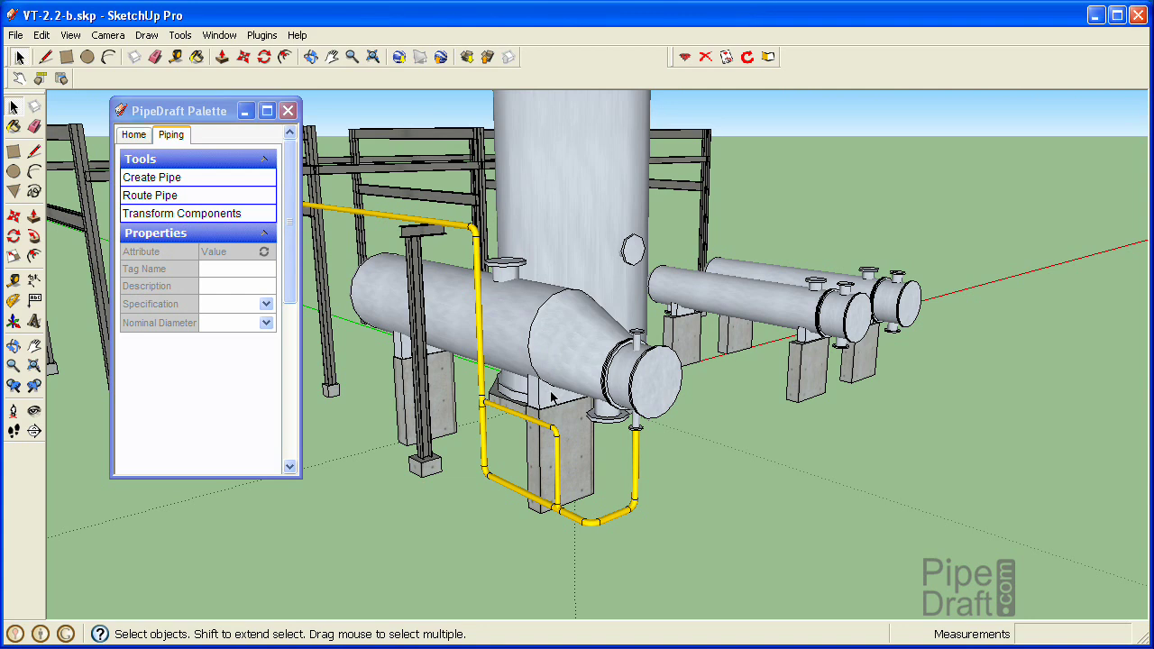
# Examine the specification and nominal diameter of the main riser pipe, the horizontal bypass pipe and the short bottom pipe.
pyautogui.press('o')
pyautogui.moveTo(551, 394); pyautogui.dragTo(612, 344)
pyautogui.press('z')
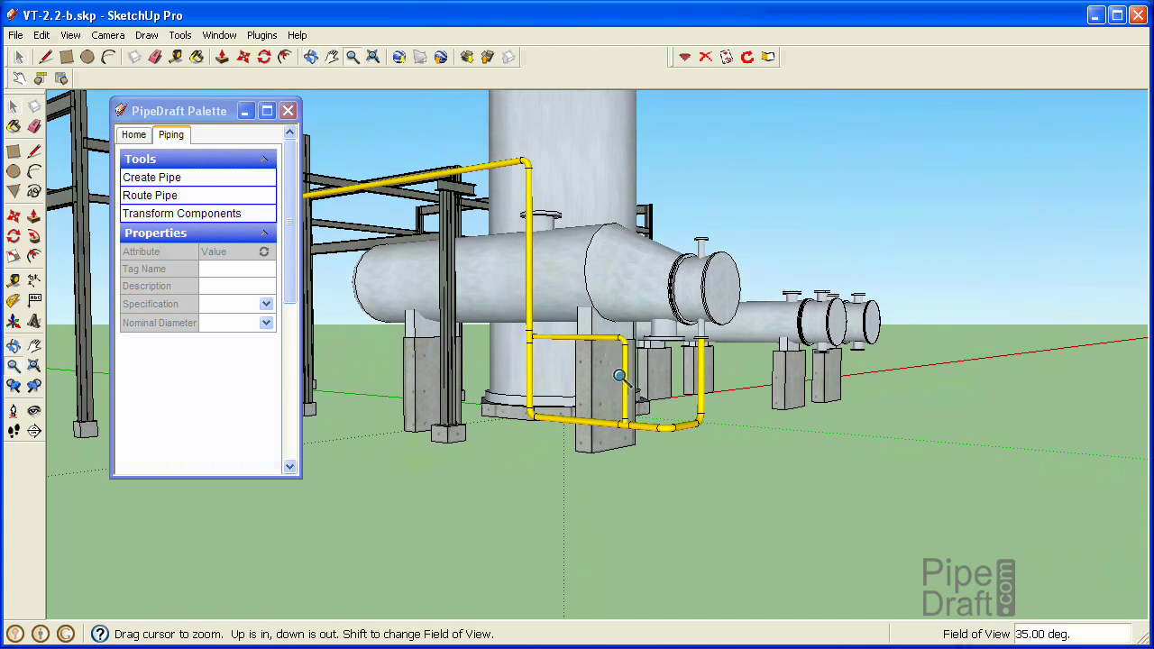
pyautogui.moveTo(656, 407); pyautogui.dragTo(370, 188)
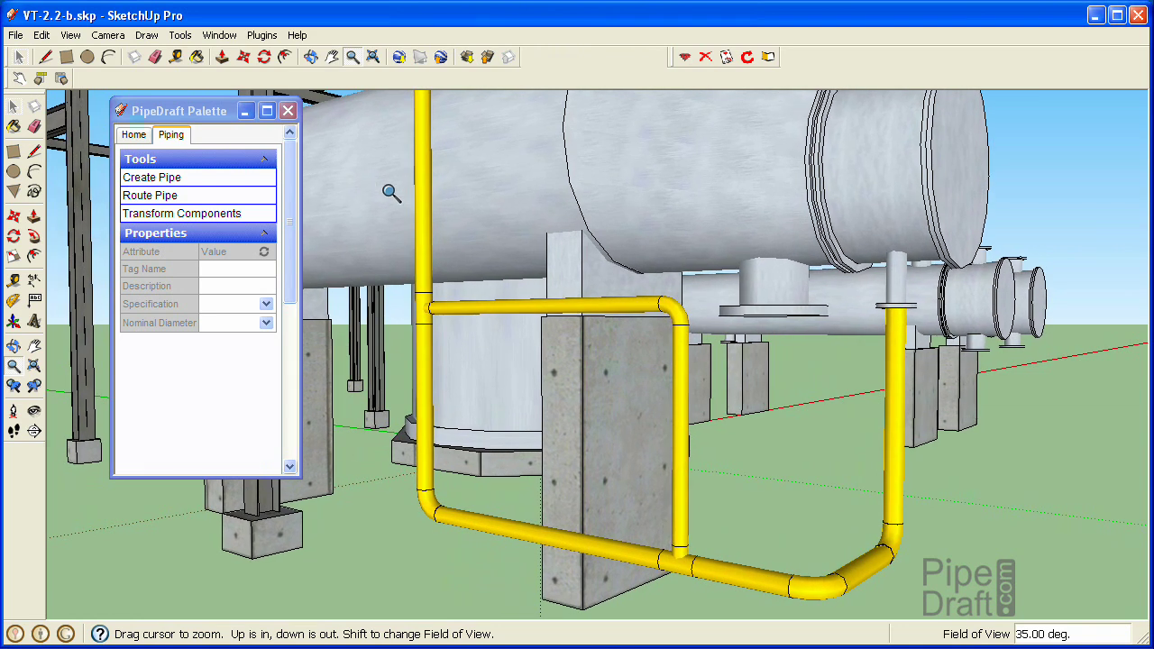
pyautogui.press('space')
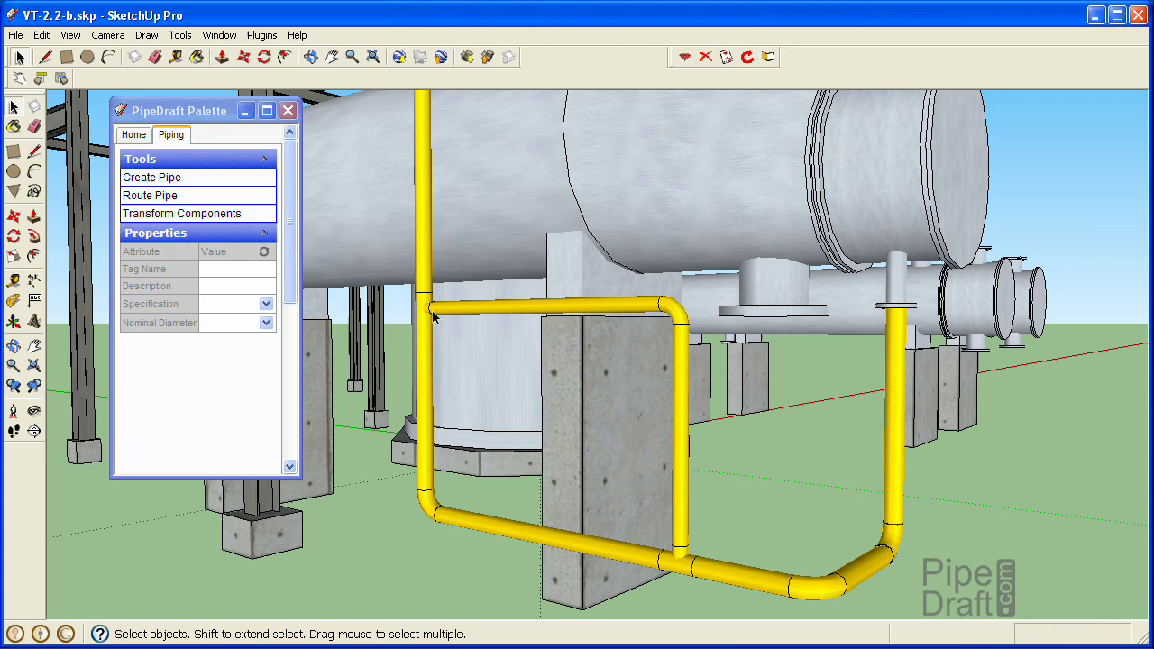
pyautogui.click(427, 408)
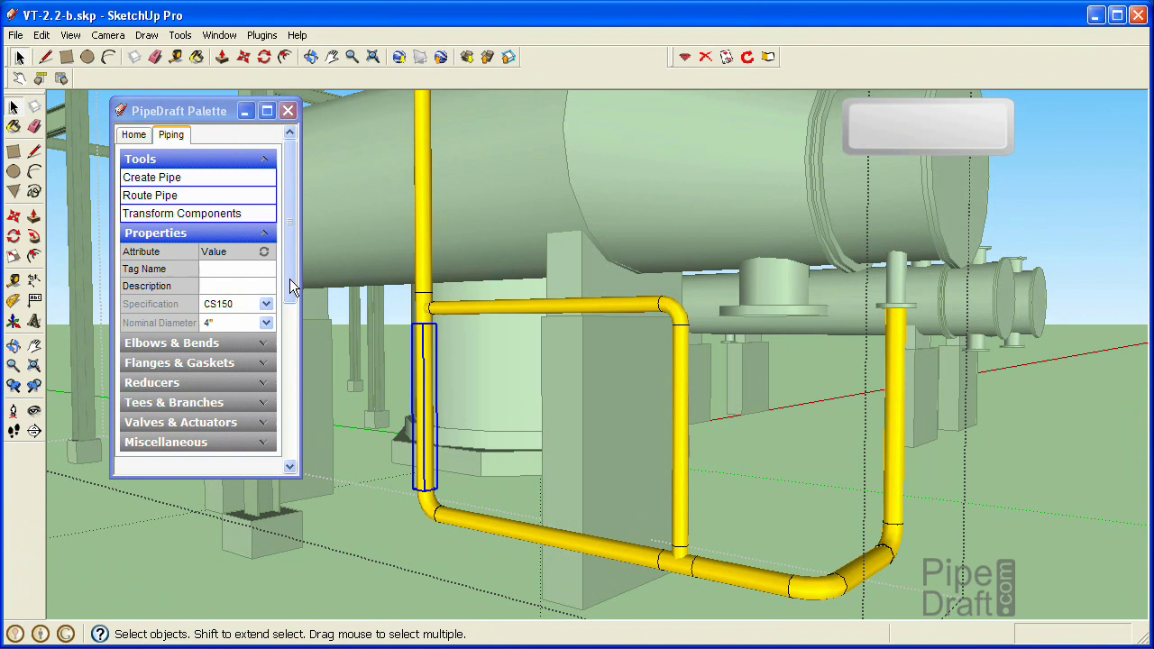
pyautogui.click(507, 307)
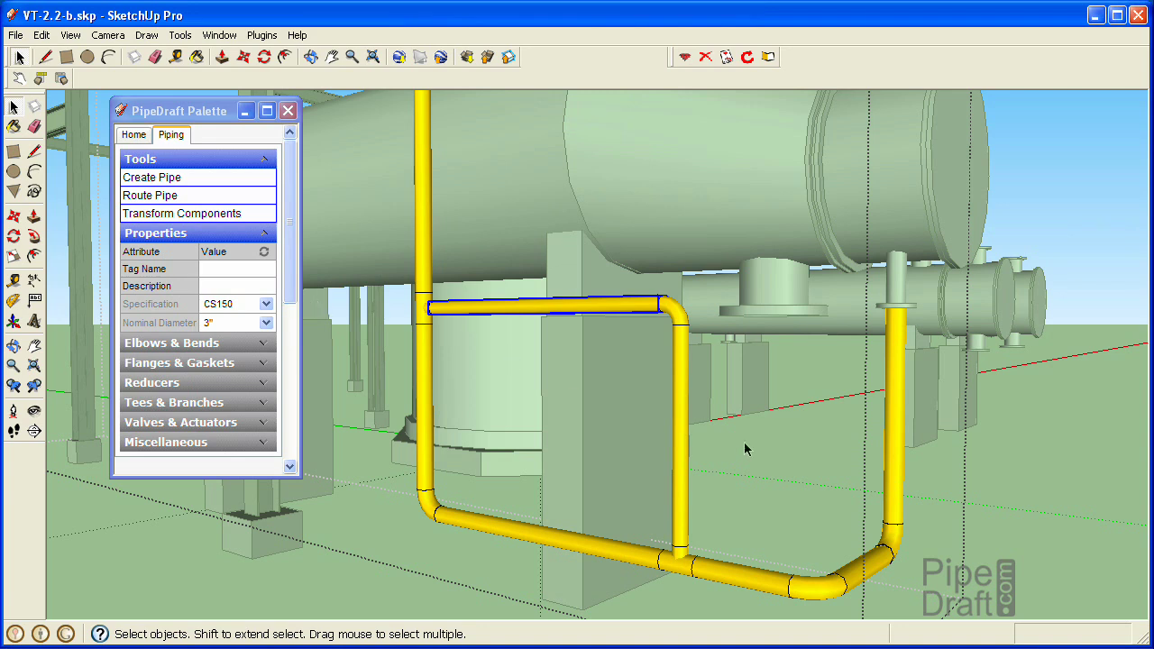
pyautogui.click(883, 562)
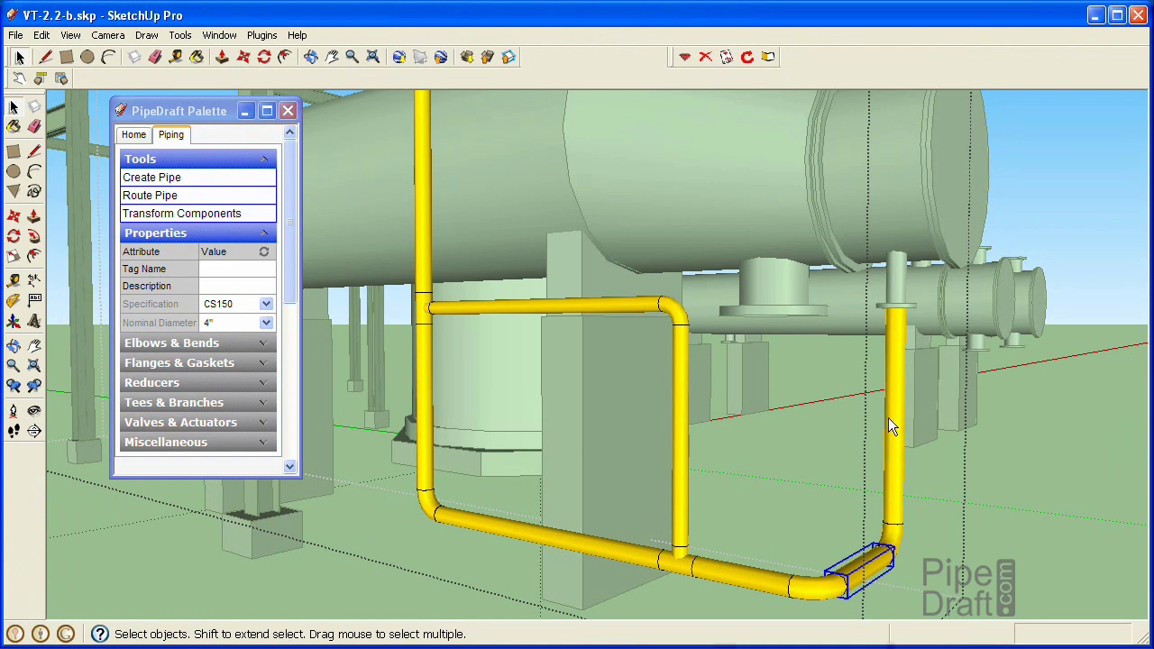
# Insert a 4" spiral wound gasket on top of the vertical yellow pipe, against the flange of the vessel nozzle.
pyautogui.press('o')
pyautogui.moveTo(896, 406); pyautogui.dragTo(552, 347)
pyautogui.press('h')
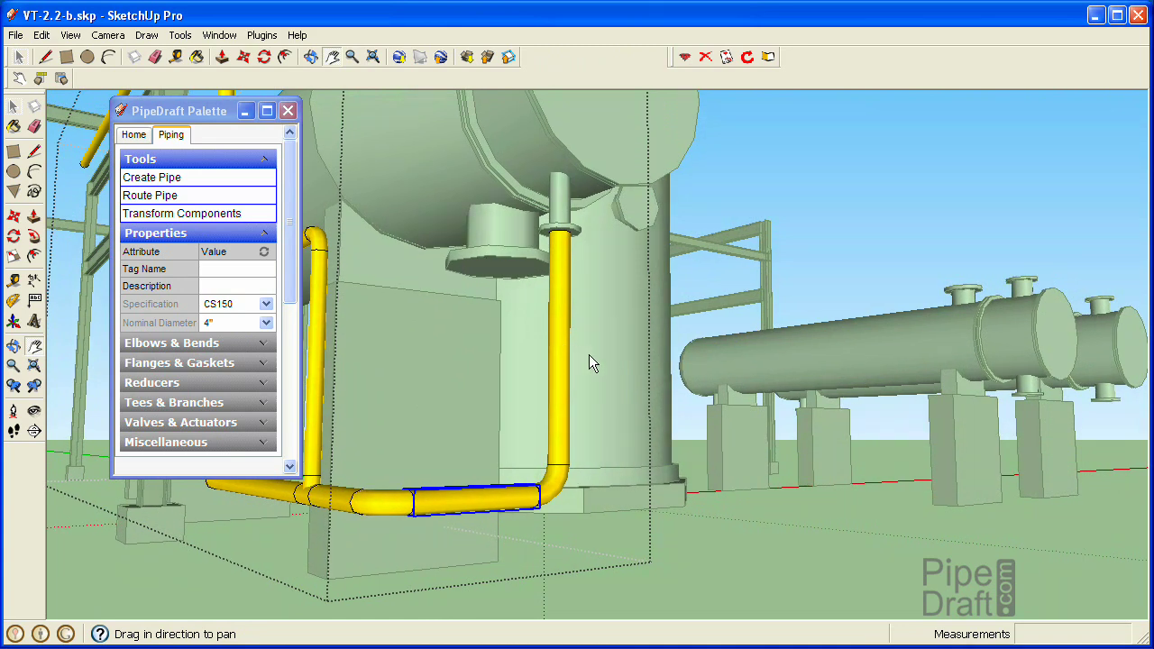
pyautogui.press('z')
pyautogui.moveTo(654, 362); pyautogui.dragTo(603, 322)
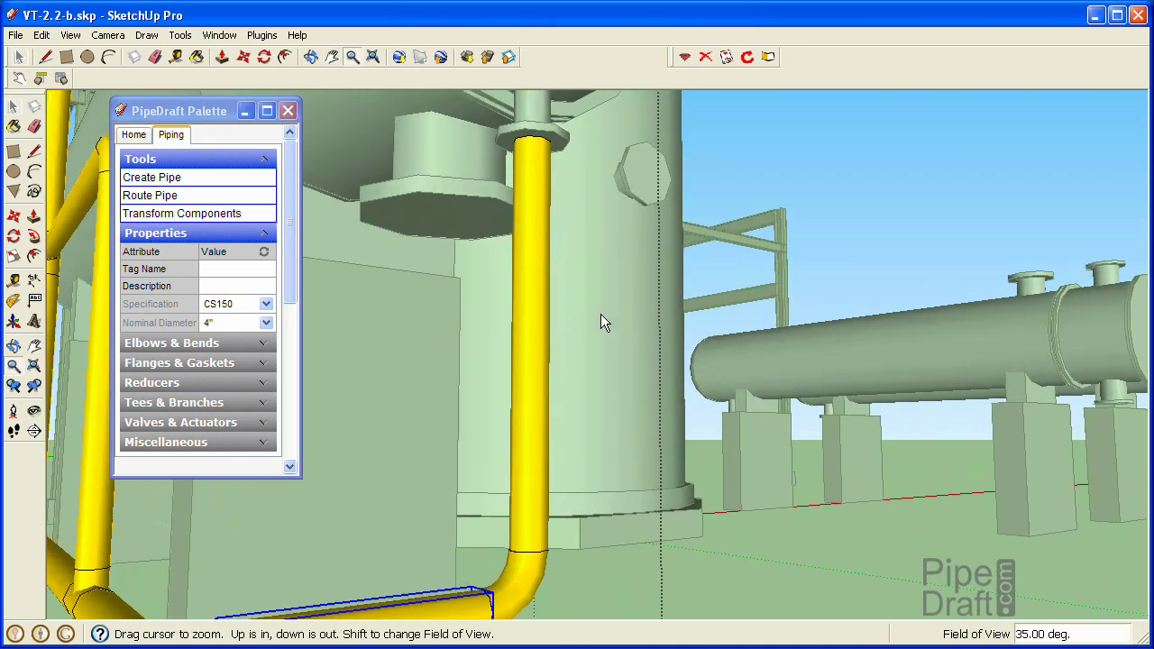
pyautogui.press('h')
pyautogui.moveTo(544, 252); pyautogui.dragTo(650, 356)
pyautogui.press('o')
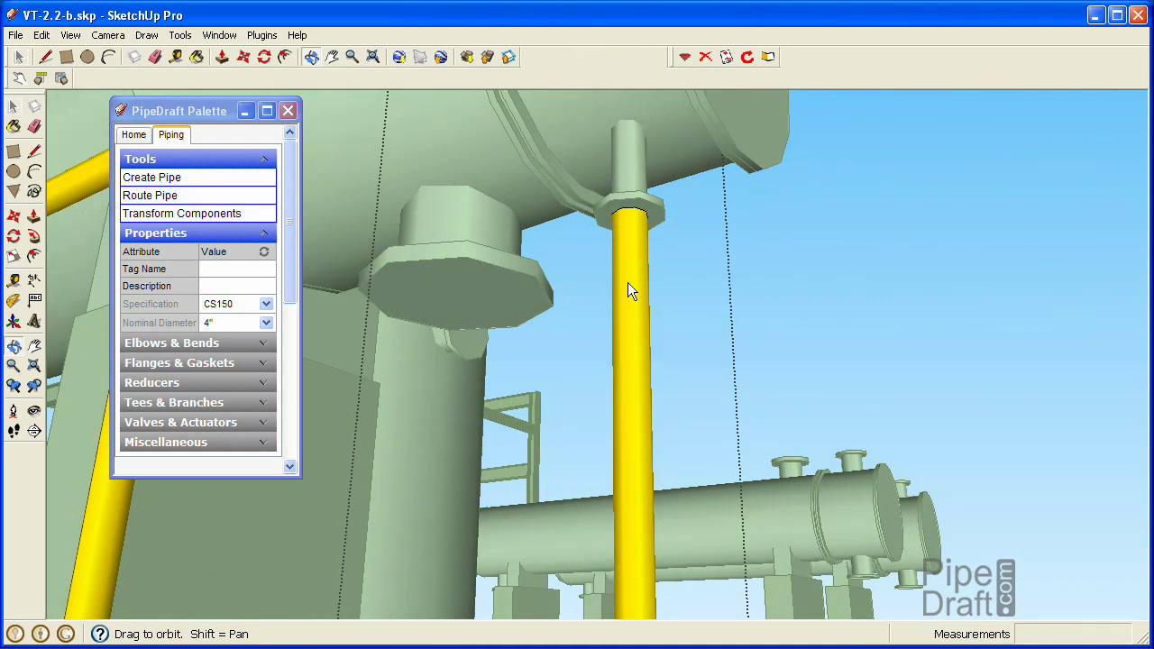
pyautogui.press('h')
pyautogui.moveTo(636, 263); pyautogui.dragTo(359, 150)
pyautogui.press('z')
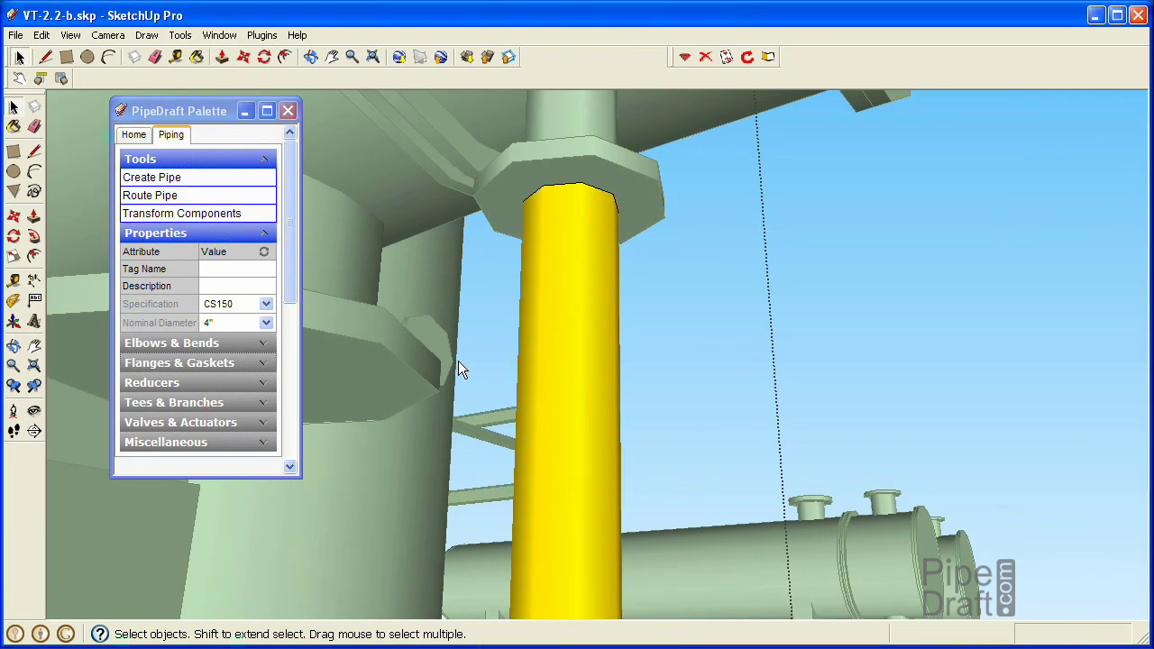
pyautogui.click(210, 363)
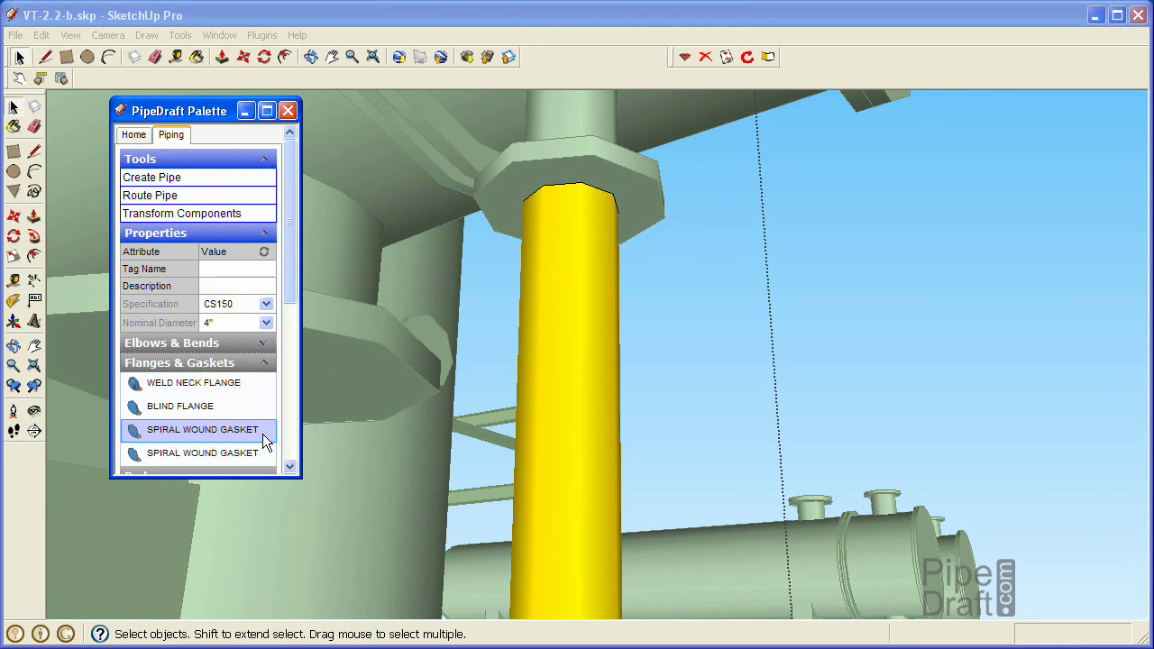
pyautogui.click(262, 434)
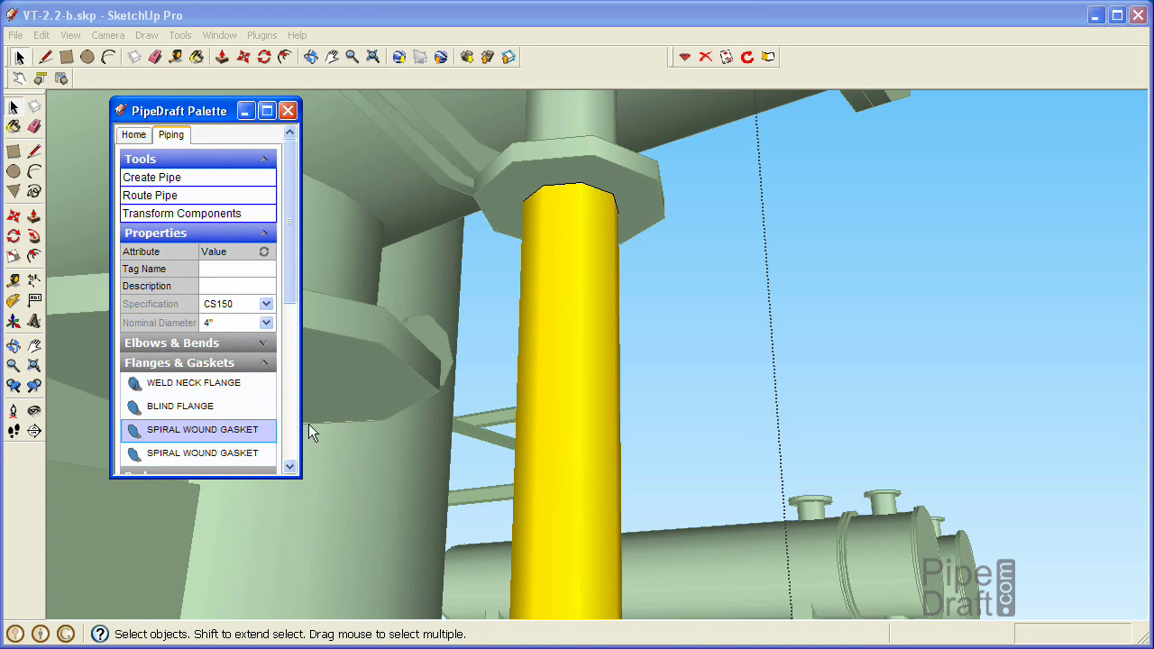
pyautogui.click(588, 196)
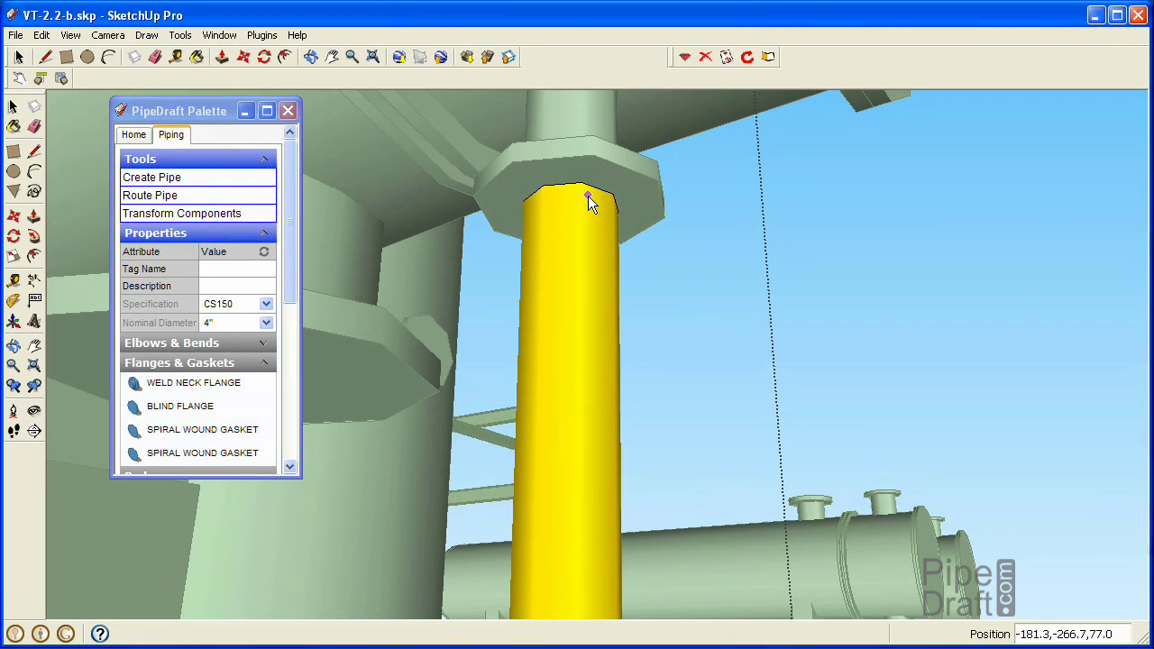
pyautogui.click(588, 196)
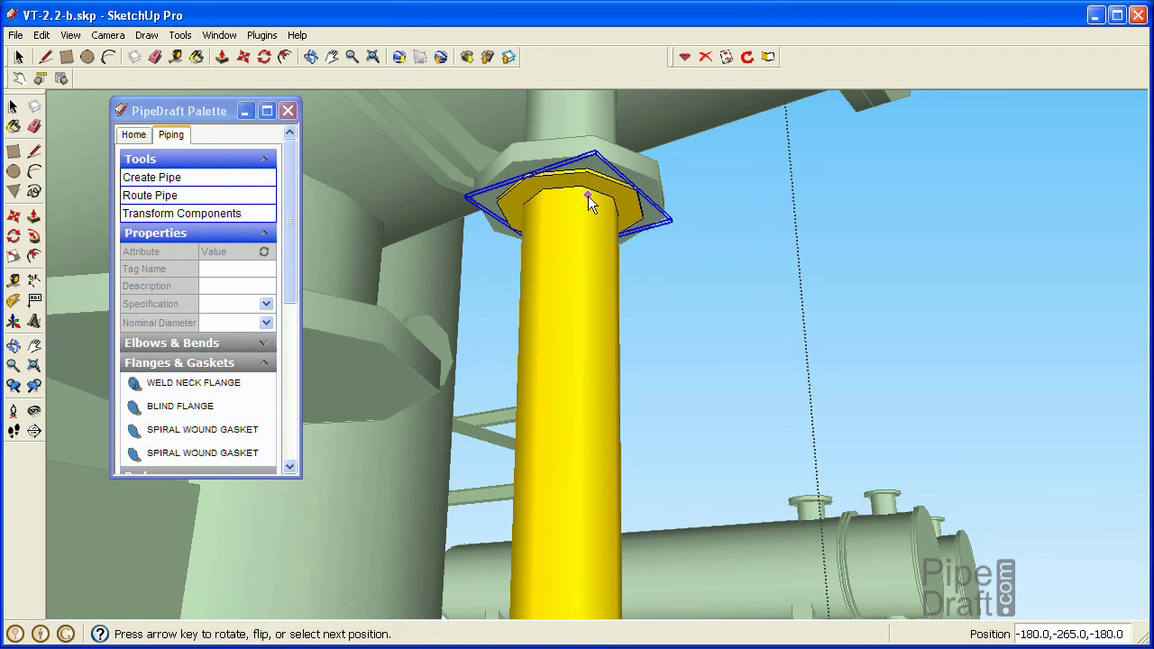
pyautogui.press('Return')
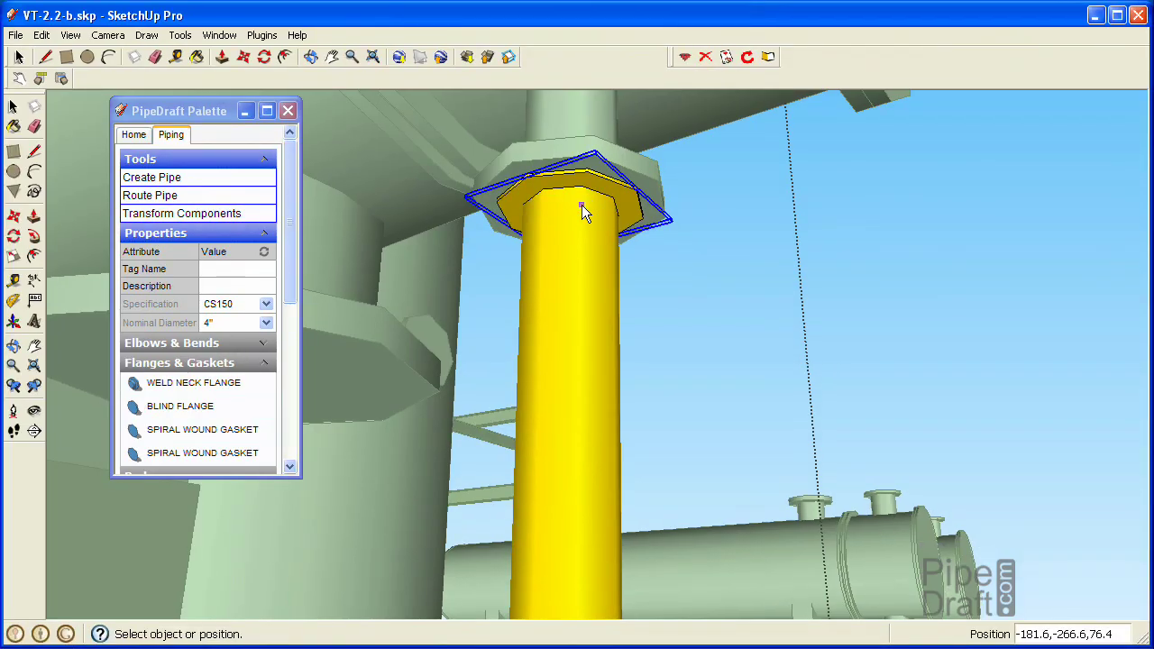
# Place a weld neck flange below the nozzle gasket and a second, flipped weld neck flange directly beneath it.
pyautogui.click(581, 205)
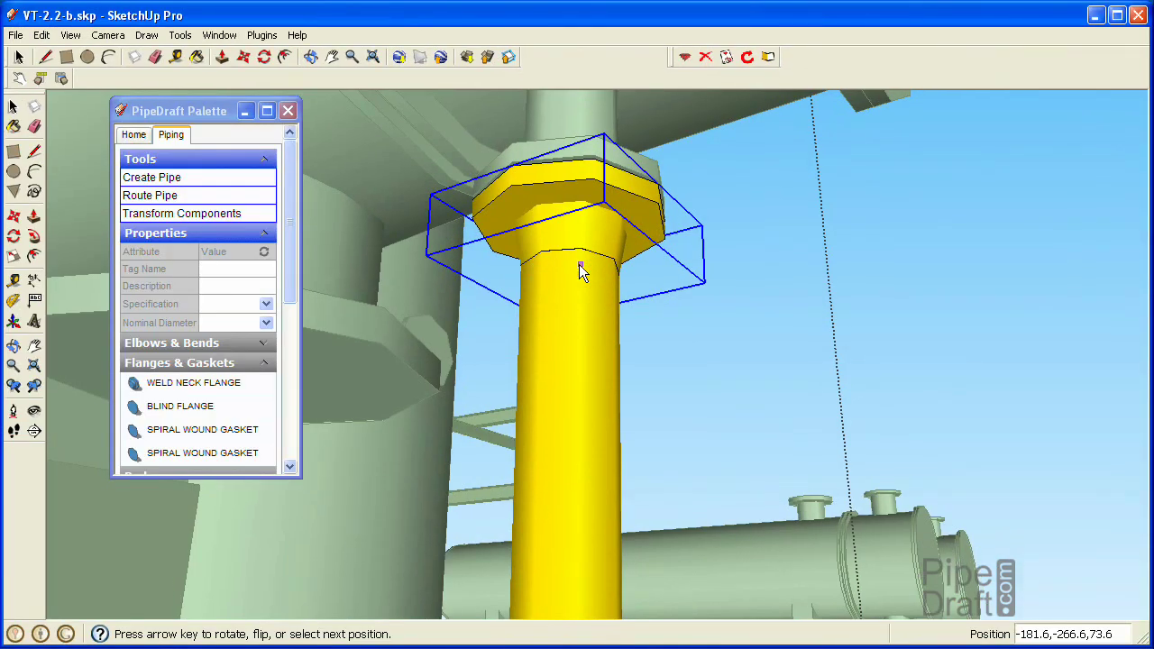
pyautogui.click(578, 264)
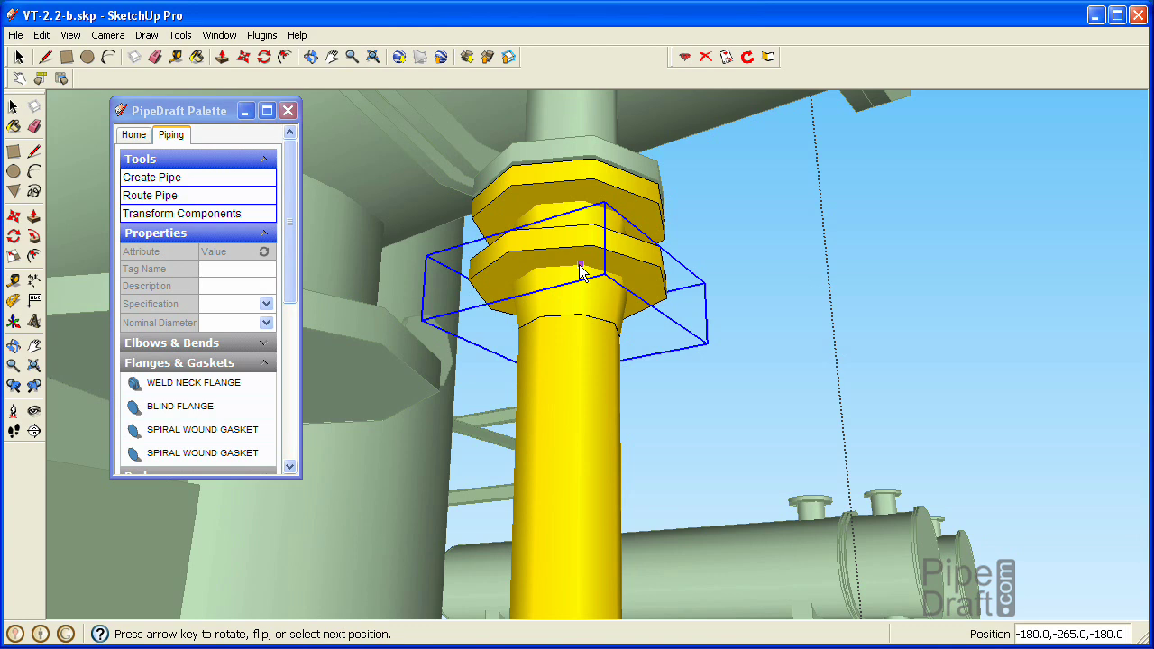
pyautogui.press('Right')
pyautogui.press('Left')
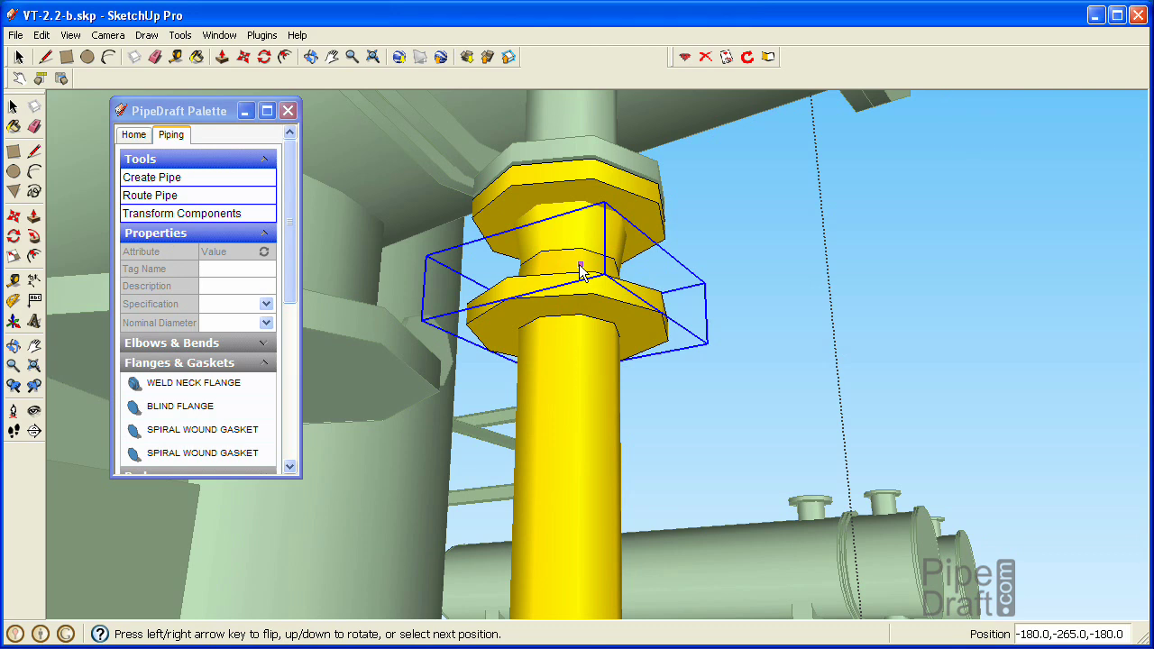
pyautogui.click(578, 264)
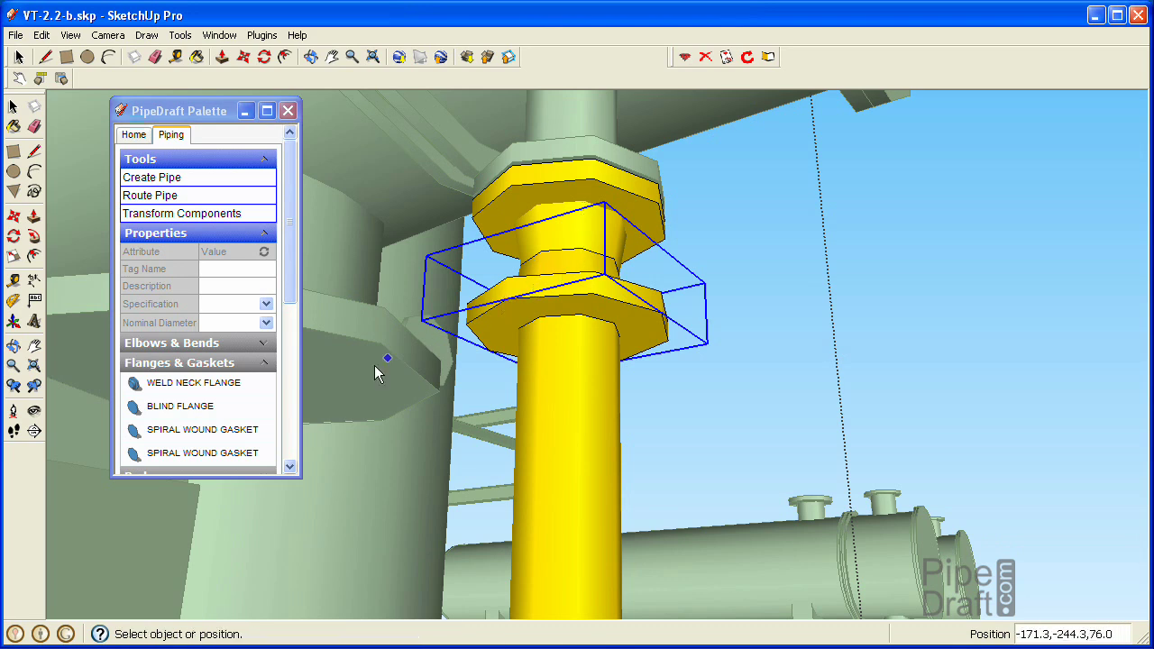
# Add a 4" spiral wound gasket to the underside of the flipped weld neck flange.
pyautogui.moveTo(219, 438)
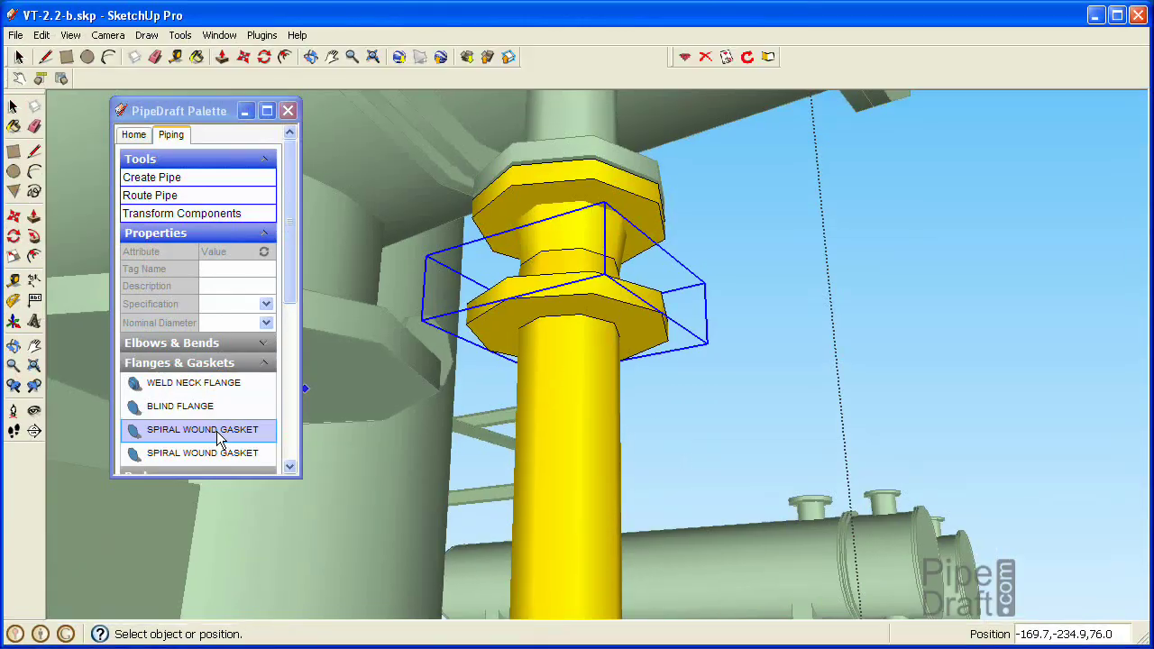
pyautogui.moveTo(219, 437)
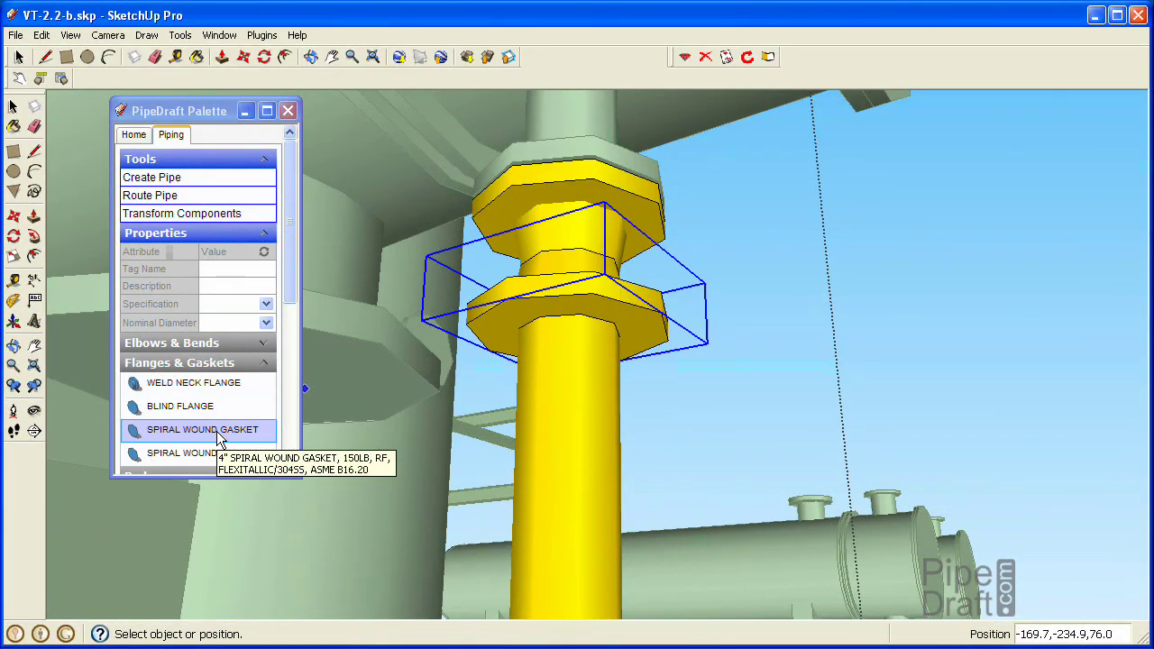
pyautogui.click(219, 433)
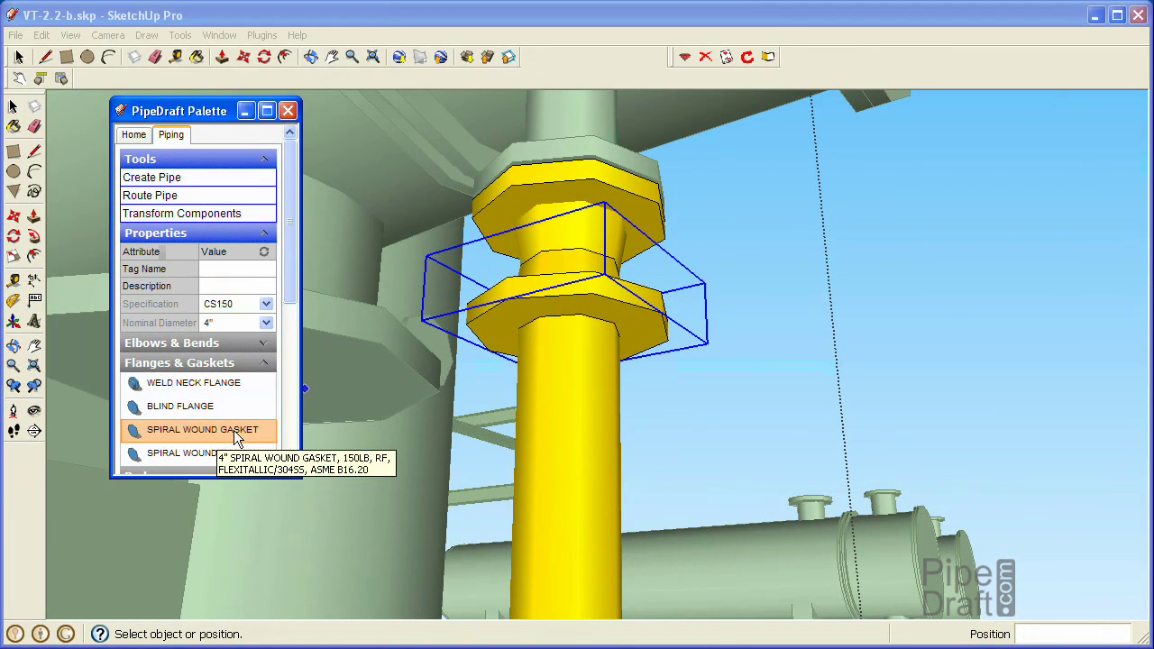
pyautogui.click(583, 325)
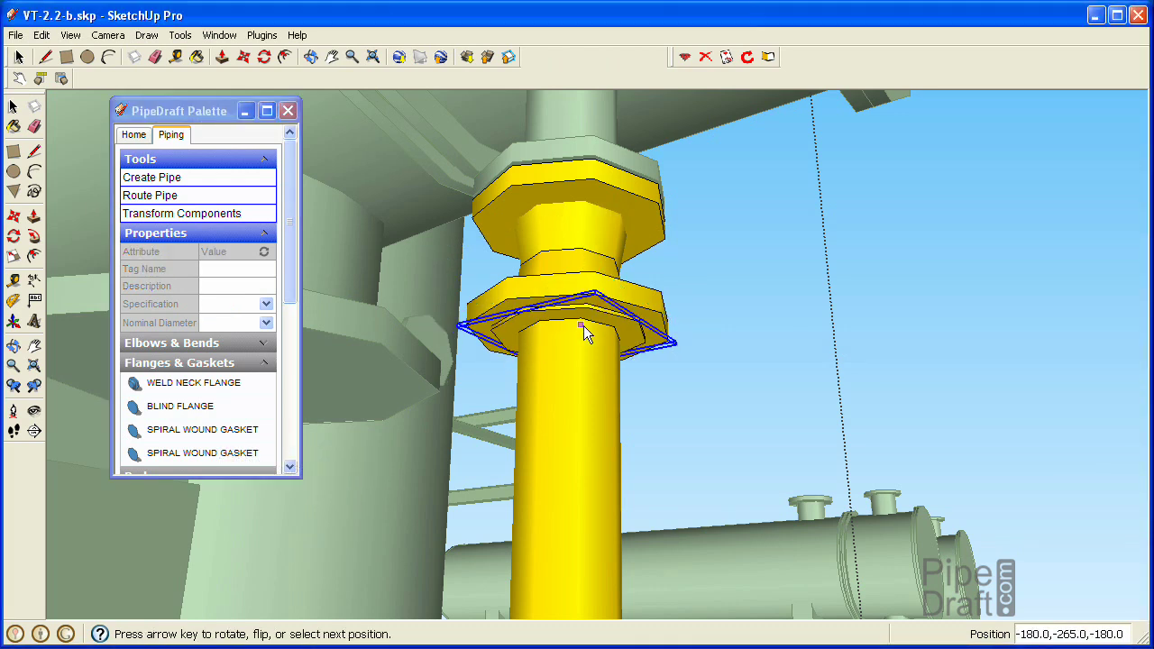
# Add a spectacle blind below the lower gasket, and close the assembly with a 4" weld neck flange underneath.
pyautogui.moveTo(290, 231); pyautogui.dragTo(289, 312)
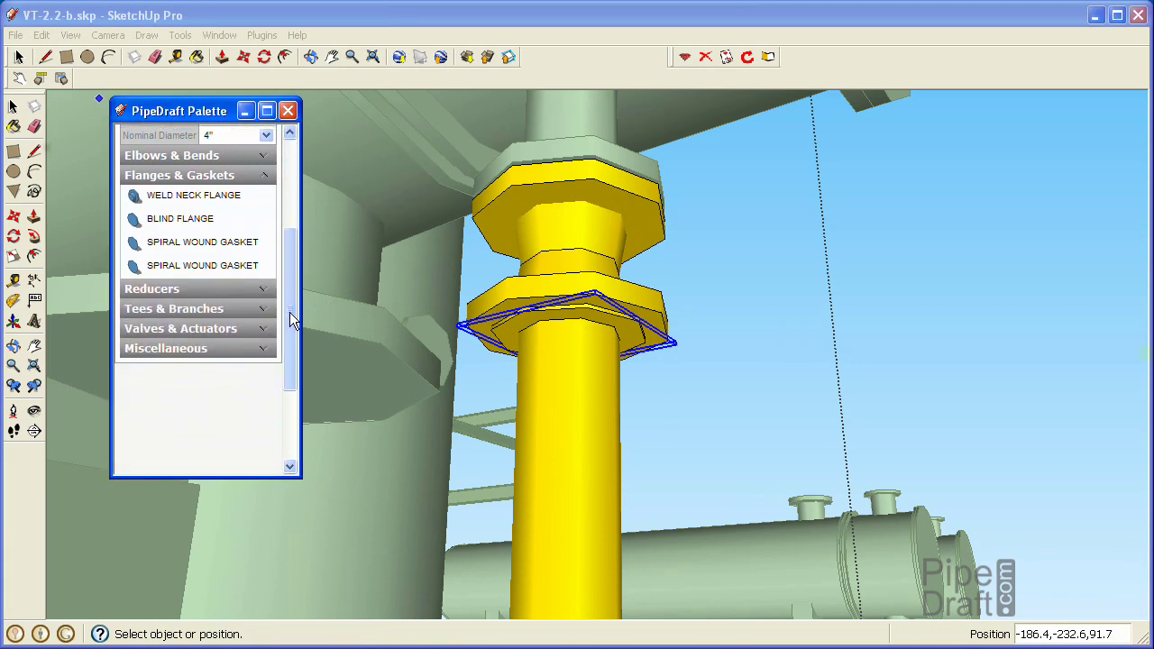
pyautogui.click(193, 354)
pyautogui.click(193, 254)
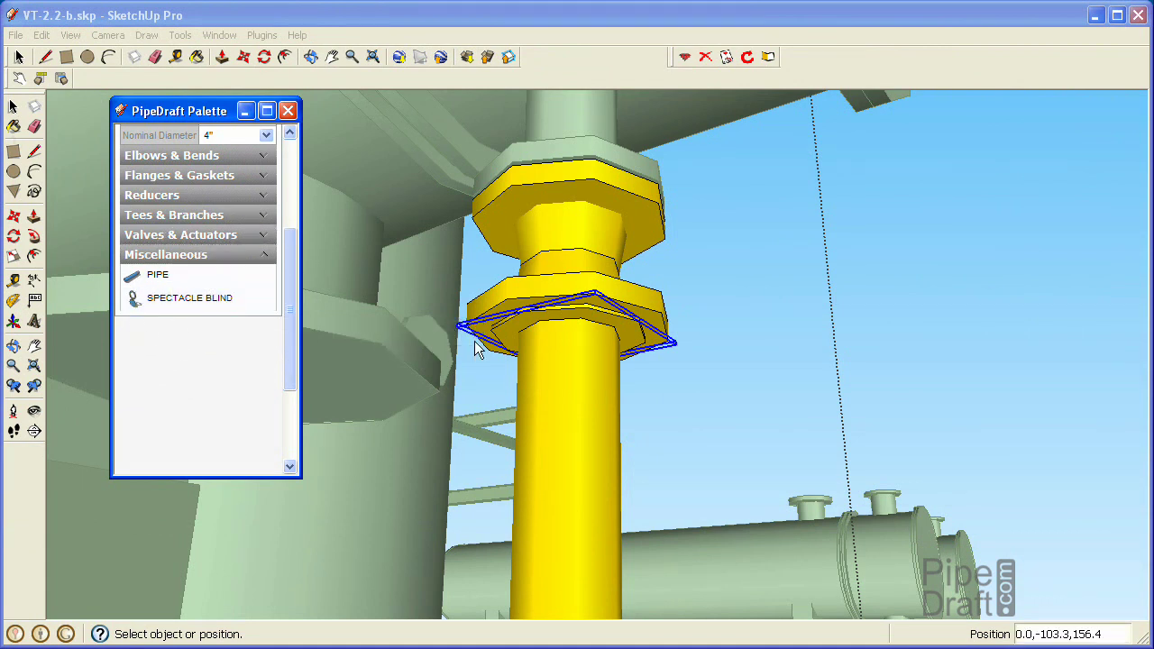
pyautogui.click(564, 329)
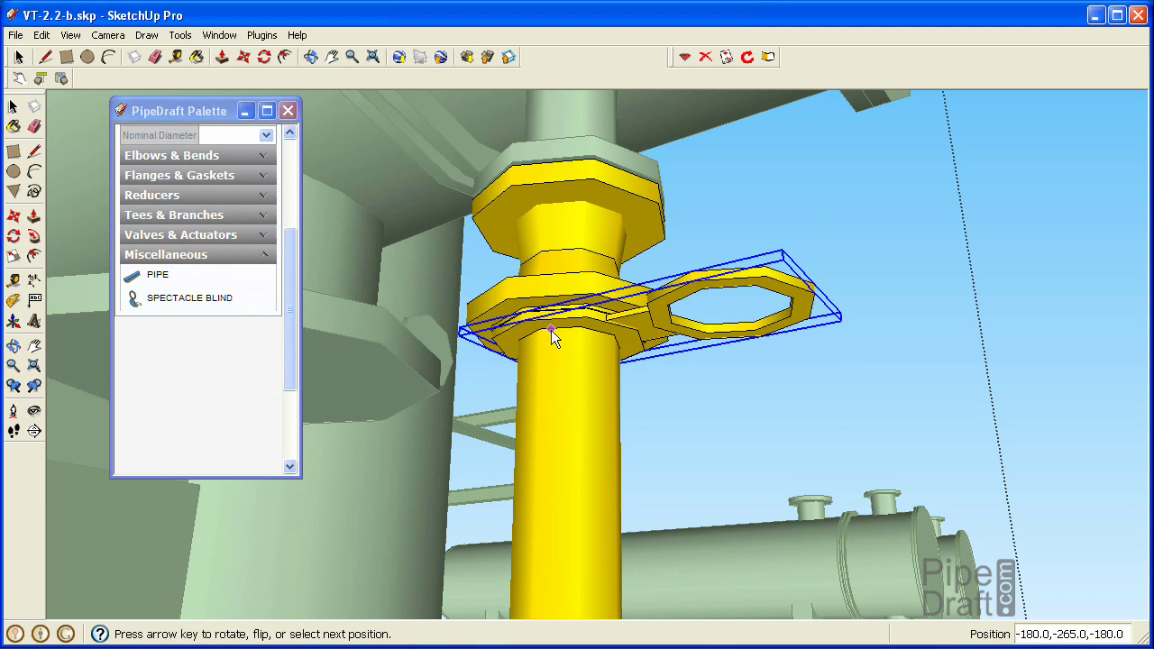
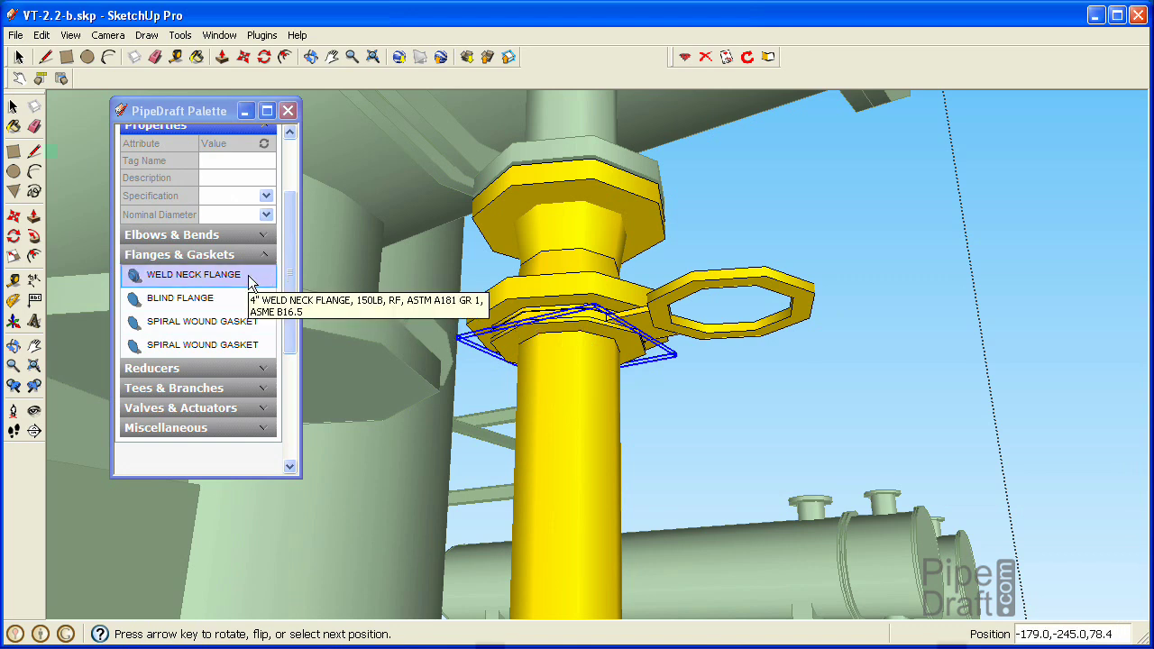
pyautogui.click(251, 281)
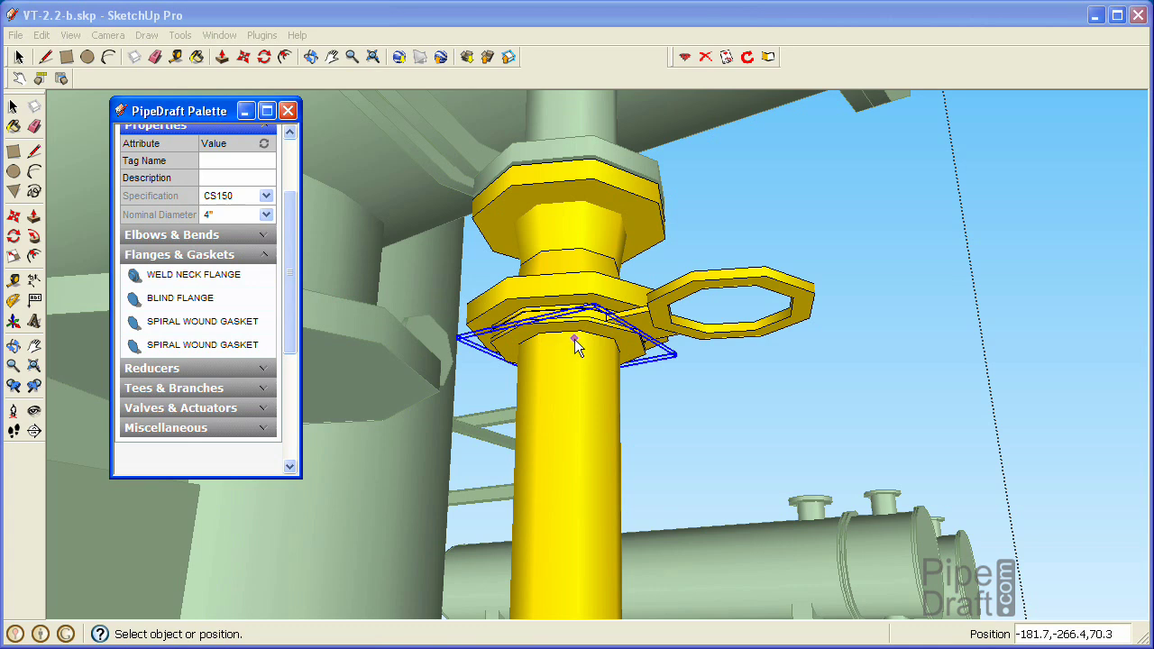
pyautogui.moveTo(574, 339); pyautogui.dragTo(576, 410, button='middle')
# Insert a flipped 4" weld neck flange on top of the elbow at the foot of the main riser pipe.
pyautogui.press('z')
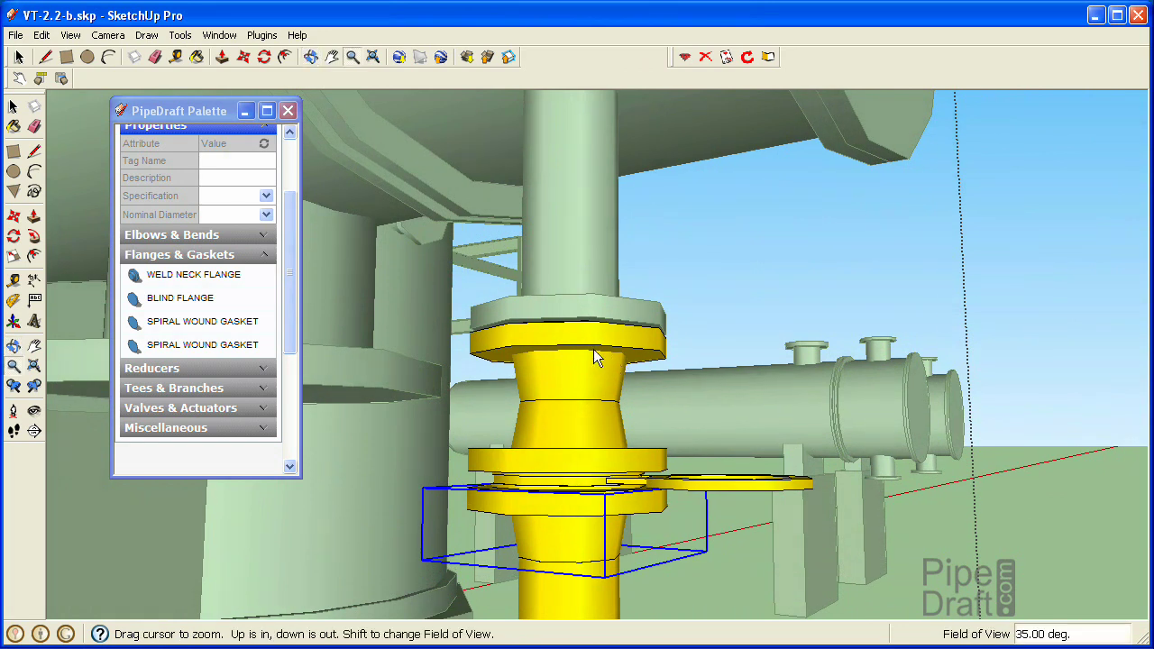
pyautogui.moveTo(593, 349); pyautogui.dragTo(706, 492)
pyautogui.moveTo(706, 493); pyautogui.dragTo(568, 423, button='middle')
pyautogui.press('h')
pyautogui.moveTo(429, 403); pyautogui.dragTo(582, 308)
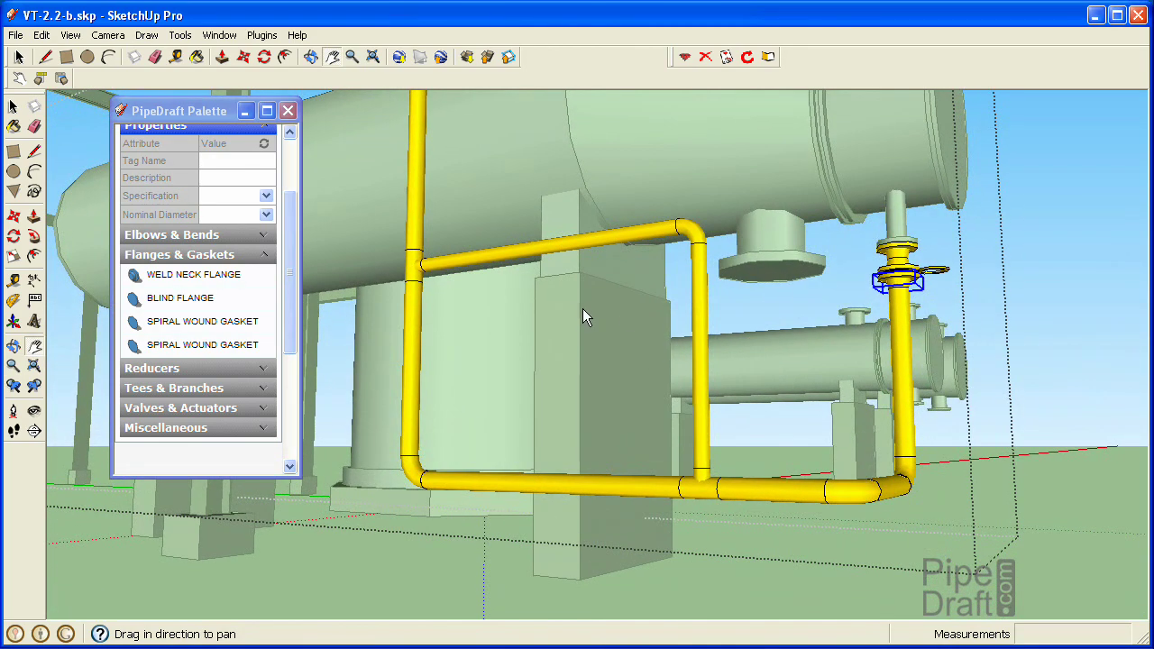
pyautogui.press('o')
pyautogui.moveTo(488, 306); pyautogui.dragTo(502, 327)
pyautogui.press('h')
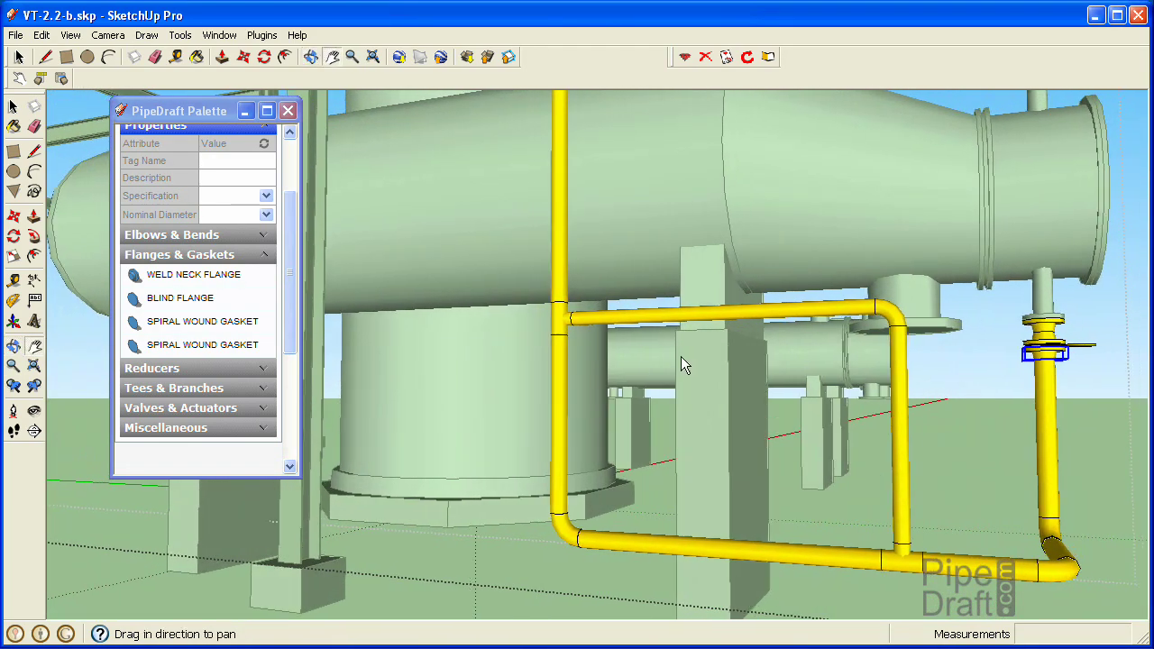
pyautogui.moveTo(680, 358); pyautogui.dragTo(691, 255)
pyautogui.press('o')
pyautogui.press('h')
pyautogui.press('z')
pyautogui.press('h')
pyautogui.press('z')
pyautogui.moveTo(488, 321); pyautogui.dragTo(516, 238)
pyautogui.press('h')
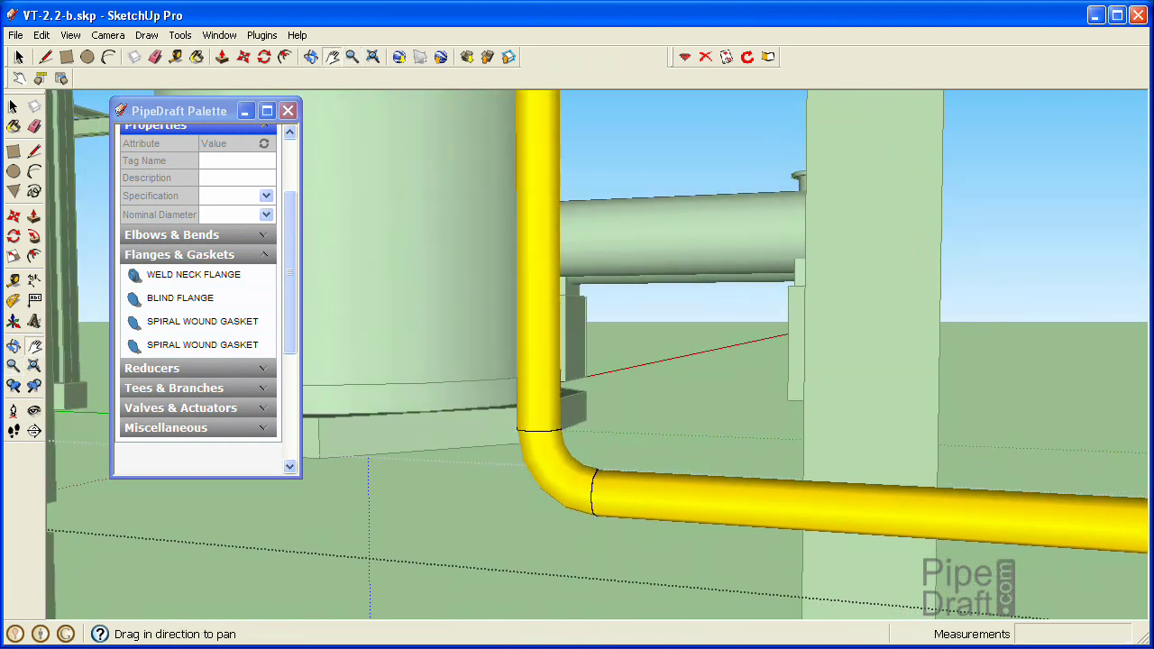
pyautogui.press('space')
pyautogui.click(570, 489)
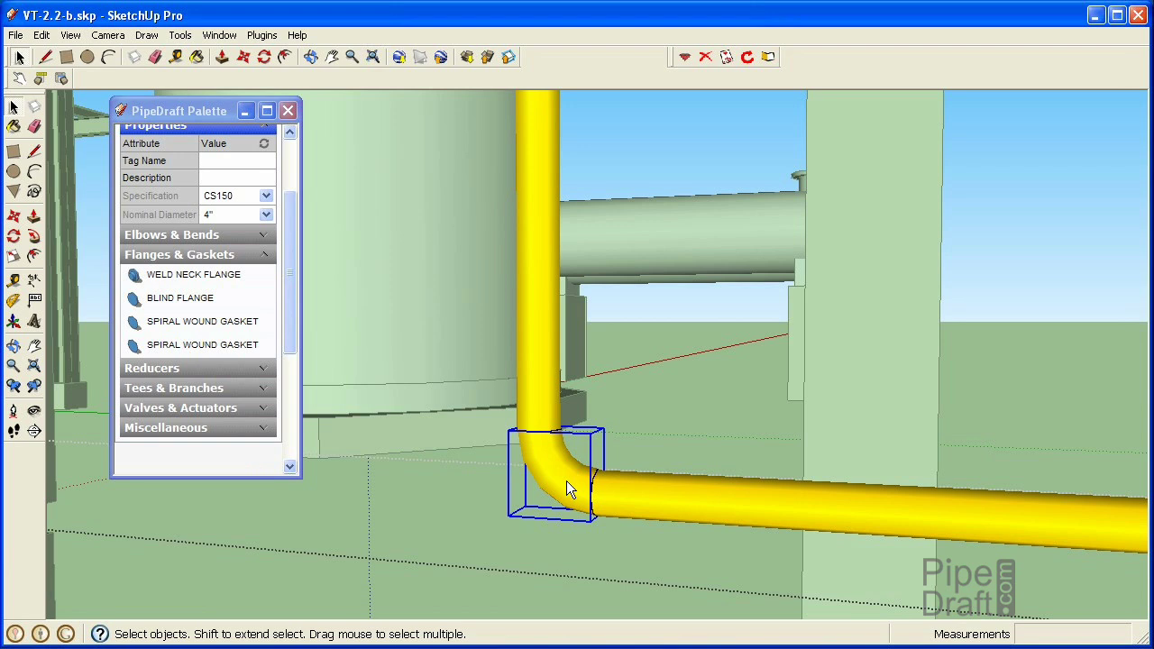
pyautogui.click(225, 285)
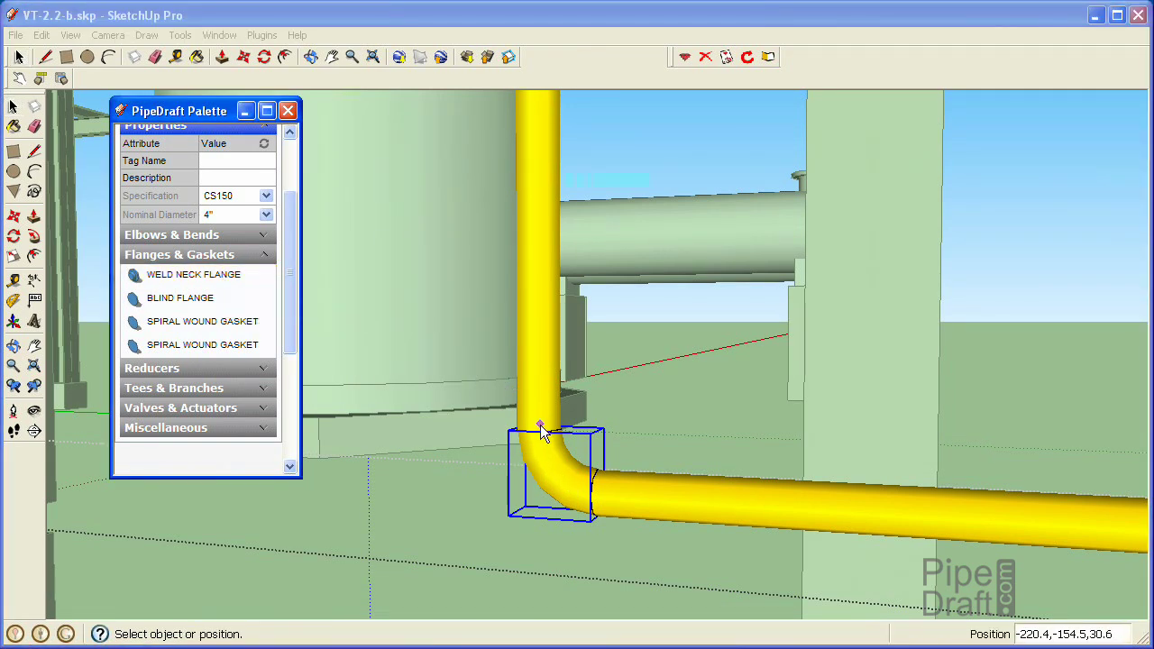
pyautogui.click(541, 425)
pyautogui.press('Right')
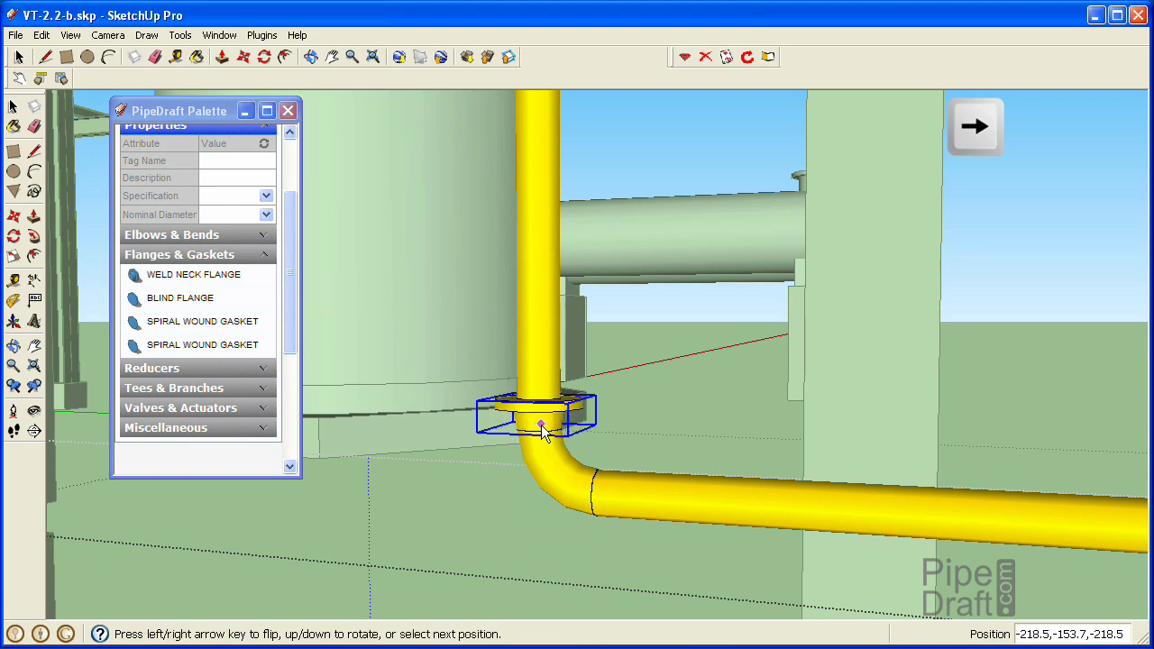
# Place a 4" spiral wound gasket on the flange above the bottom elbow, and stack a 4" gate valve on top of it.
pyautogui.click(223, 326)
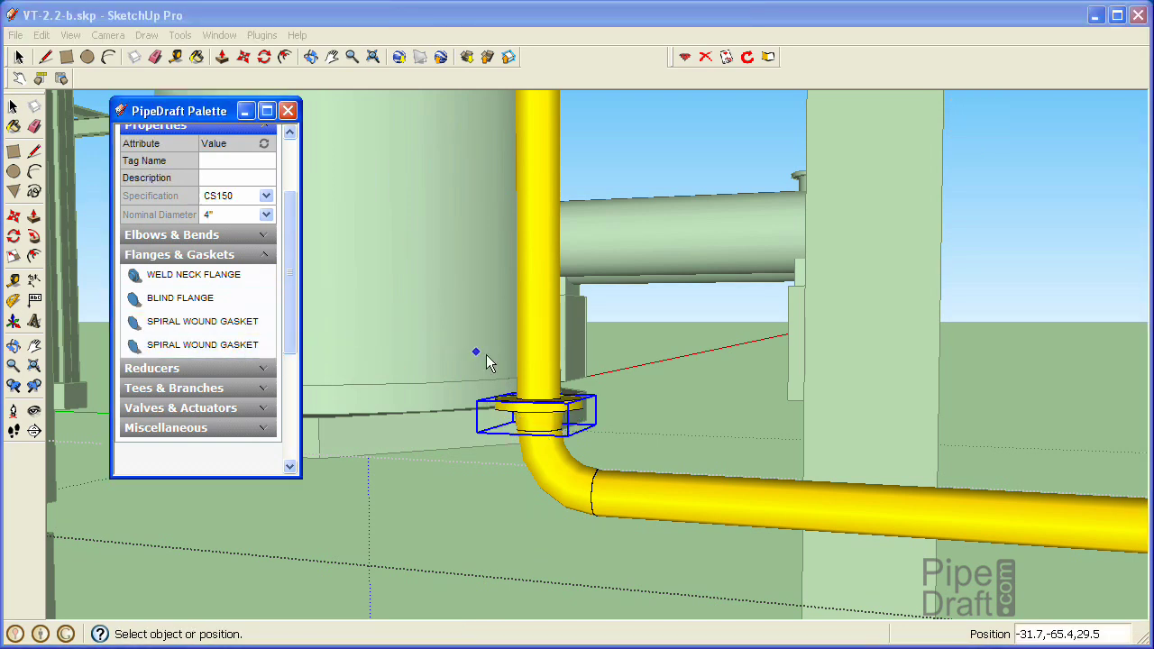
pyautogui.click(545, 395)
pyautogui.click(189, 425)
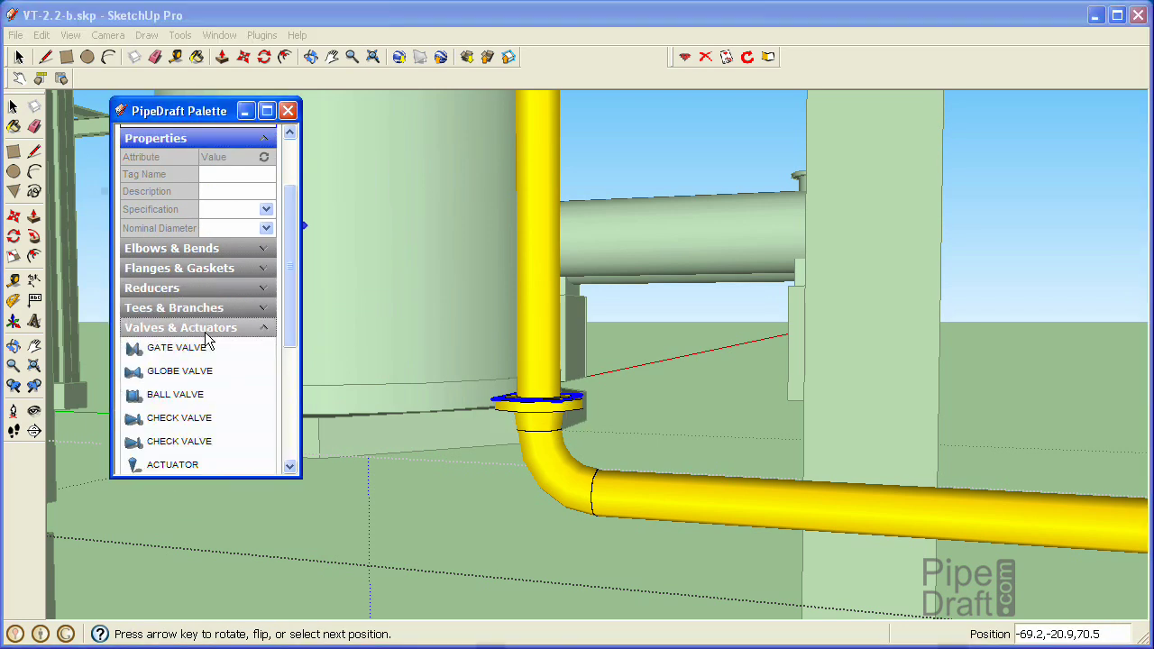
pyautogui.moveTo(290, 269); pyautogui.dragTo(290, 322)
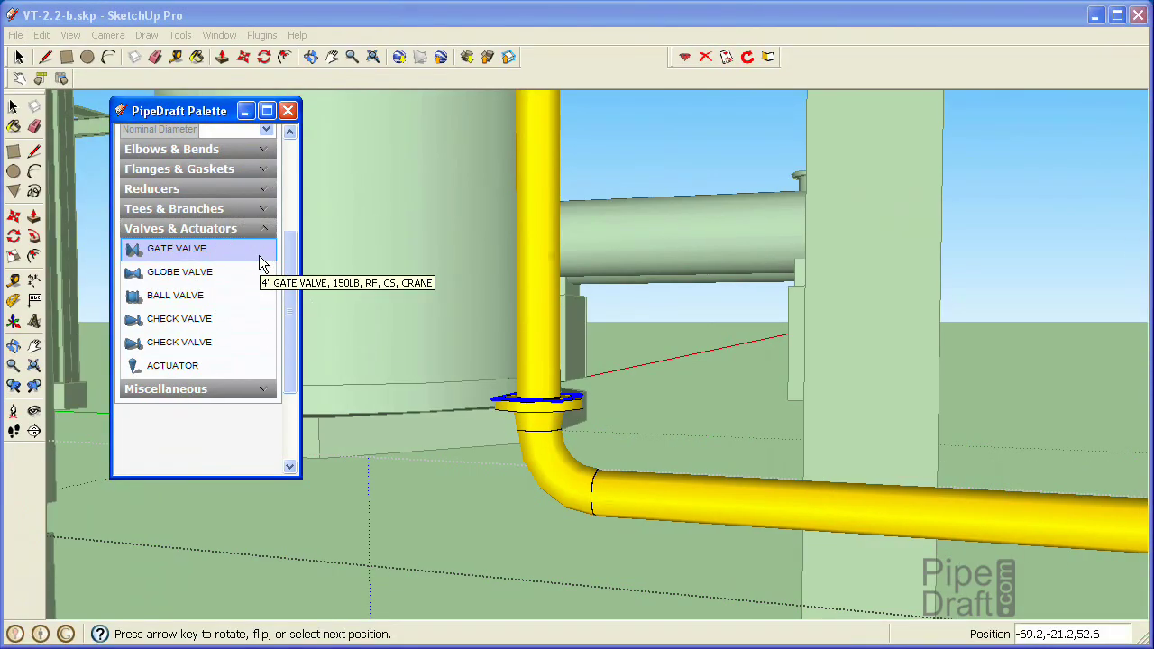
pyautogui.click(258, 255)
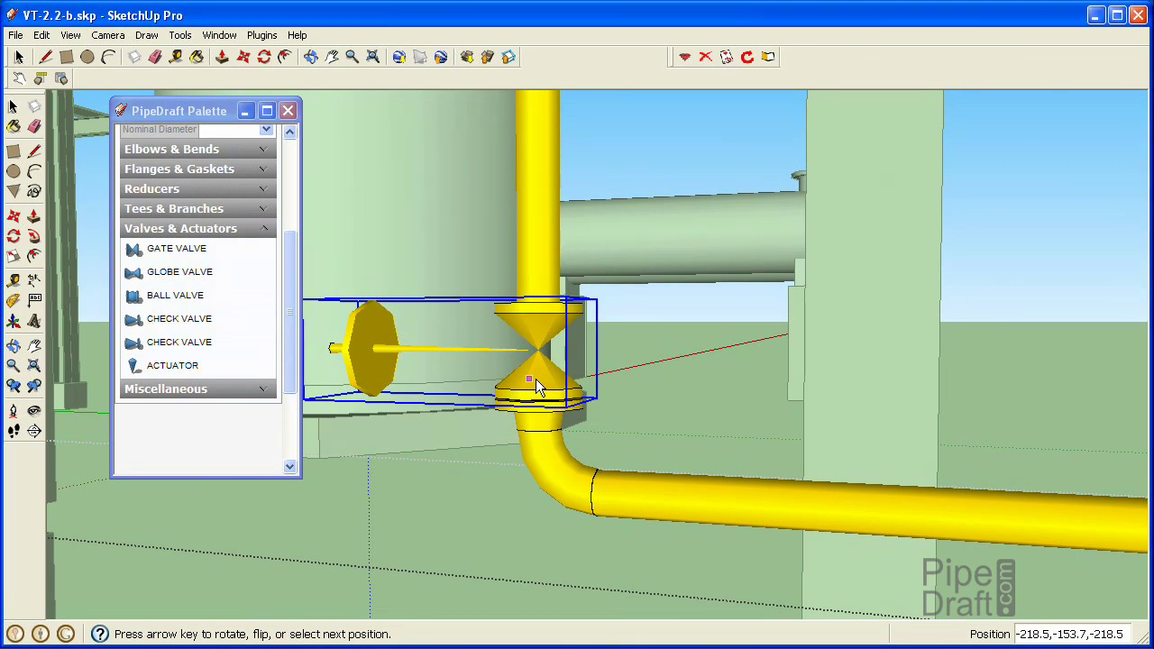
# Rotate the gate valve about the riser in three 90-degree turns so its handwheel points toward the viewer, and accept the placement.
pyautogui.press('Up')
pyautogui.press('Up')
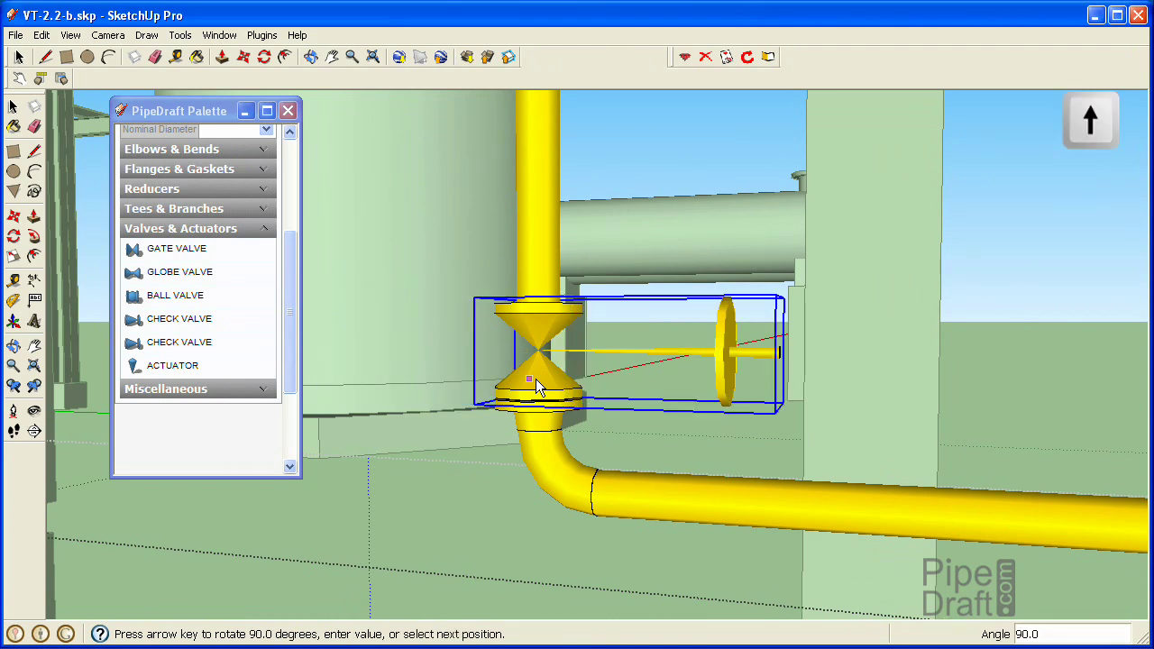
pyautogui.press('Up')
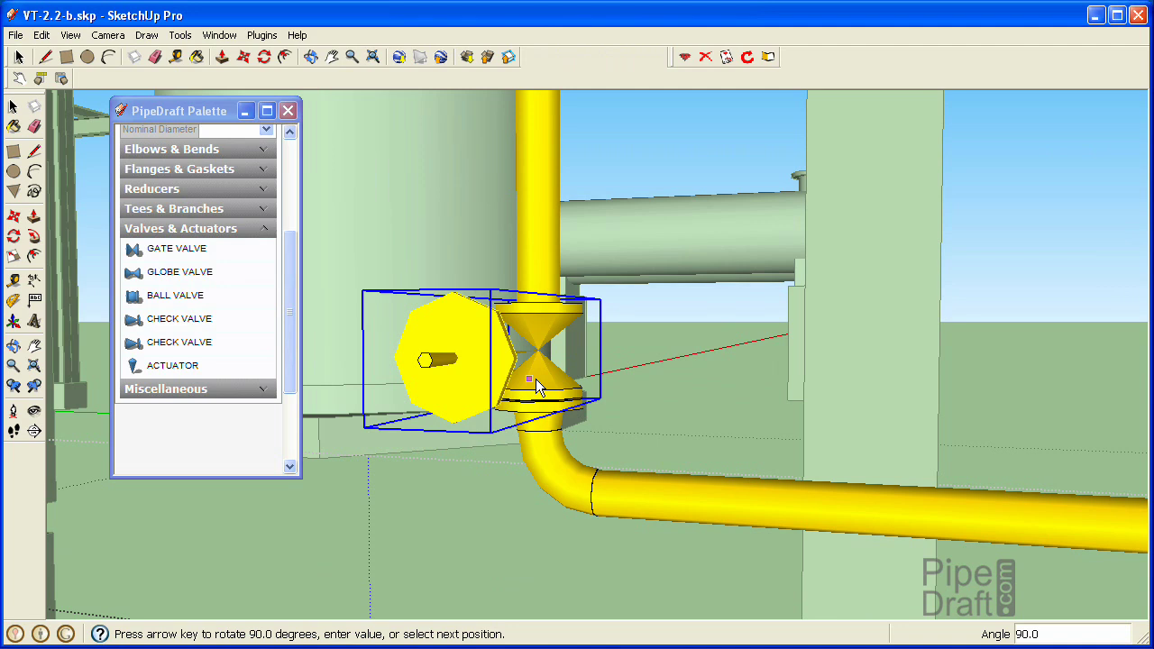
pyautogui.click(535, 379)
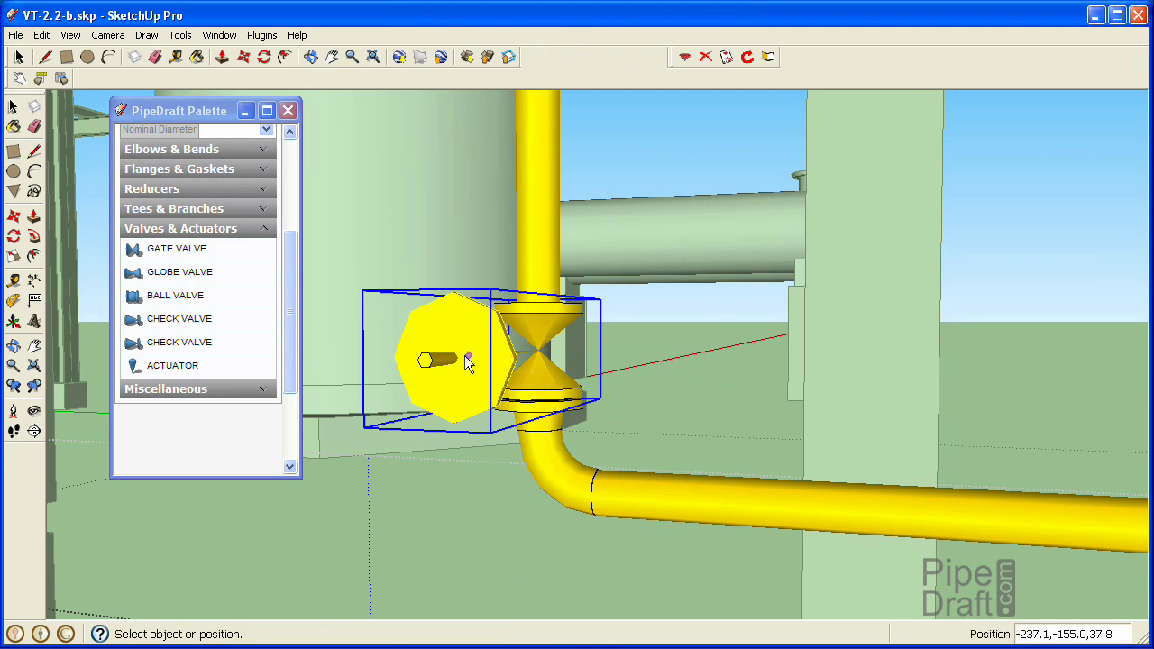
# Add a 4" spiral wound gasket on top of the gate valve and a 4" weld neck flange above that gasket.
pyautogui.click(203, 170)
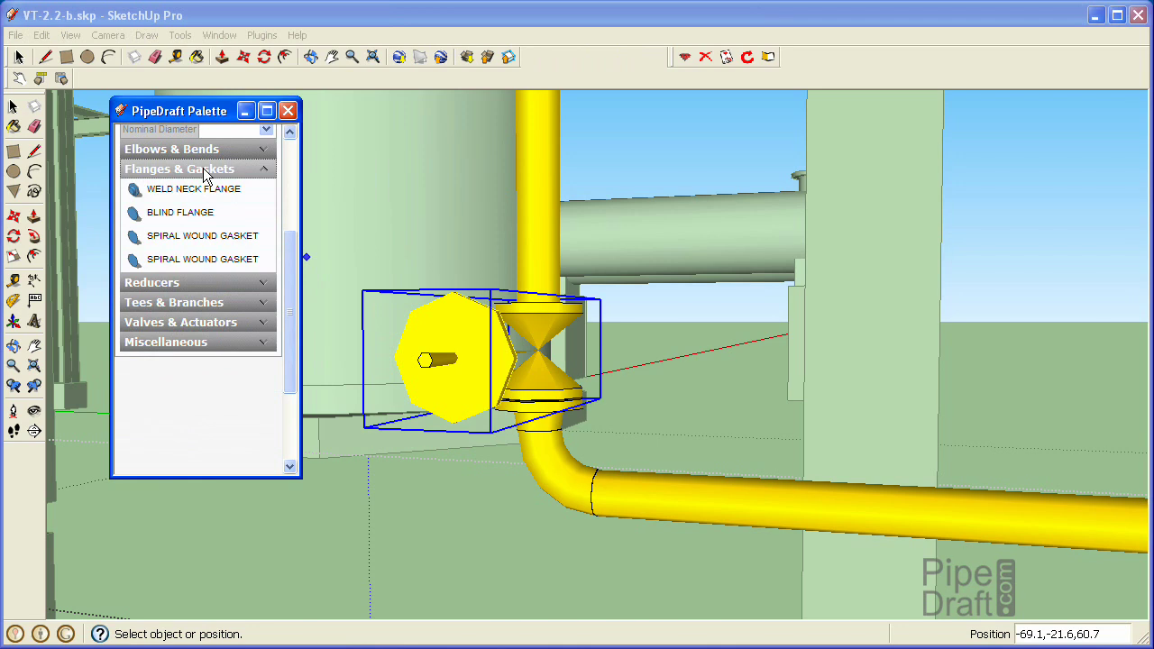
pyautogui.click(236, 243)
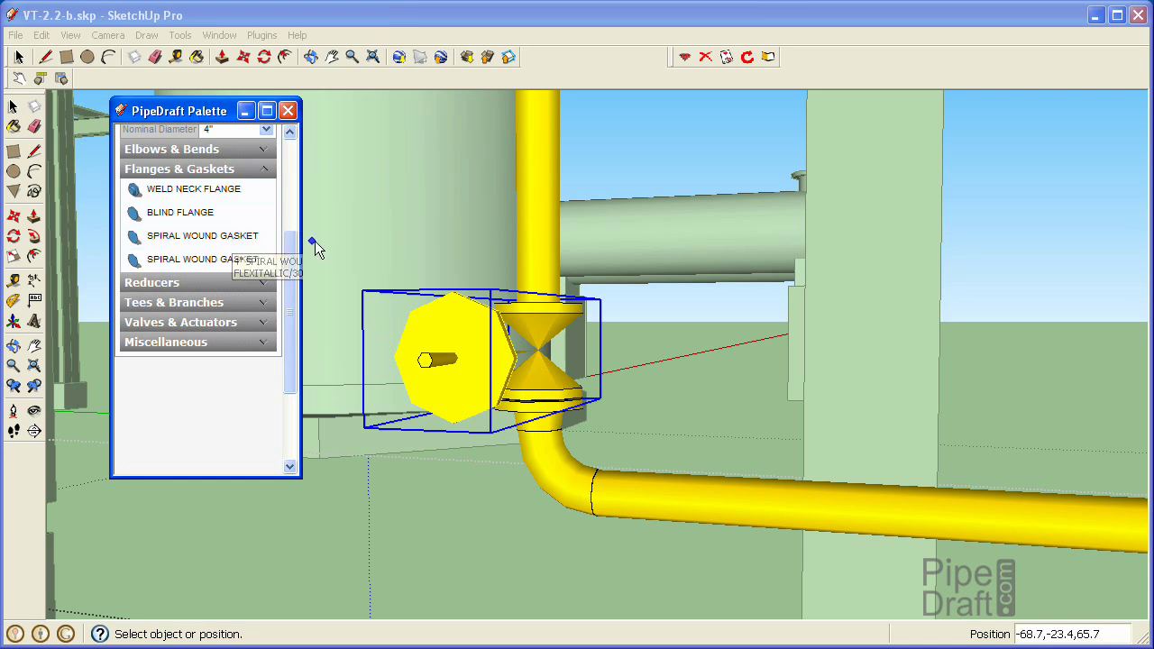
pyautogui.click(532, 300)
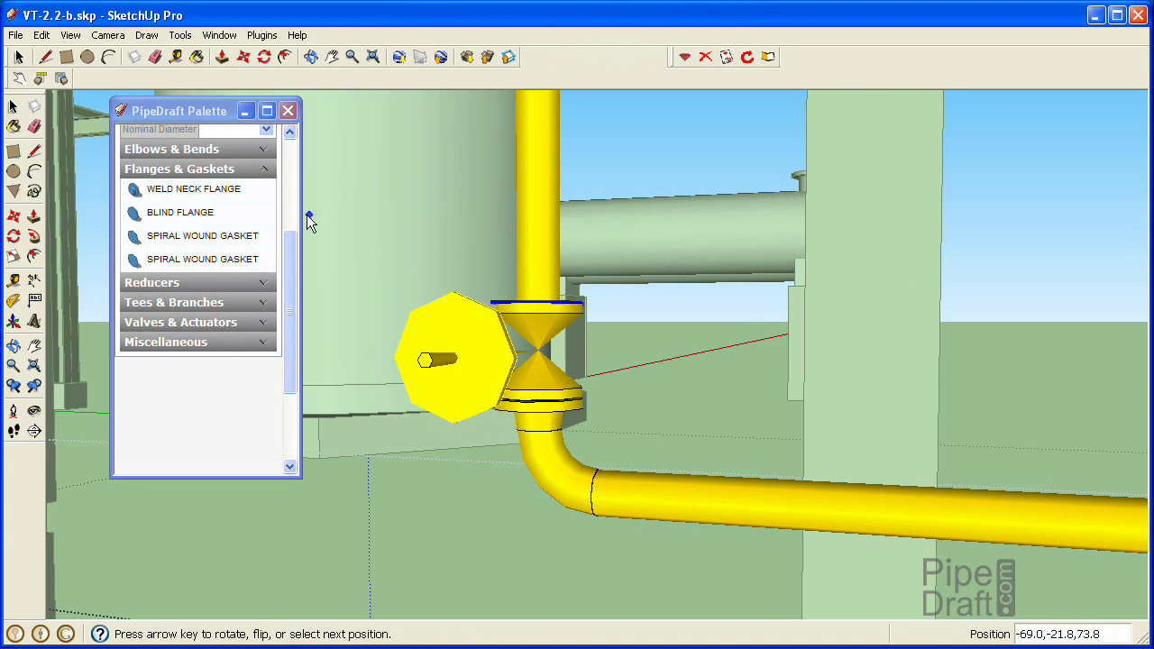
pyautogui.click(242, 197)
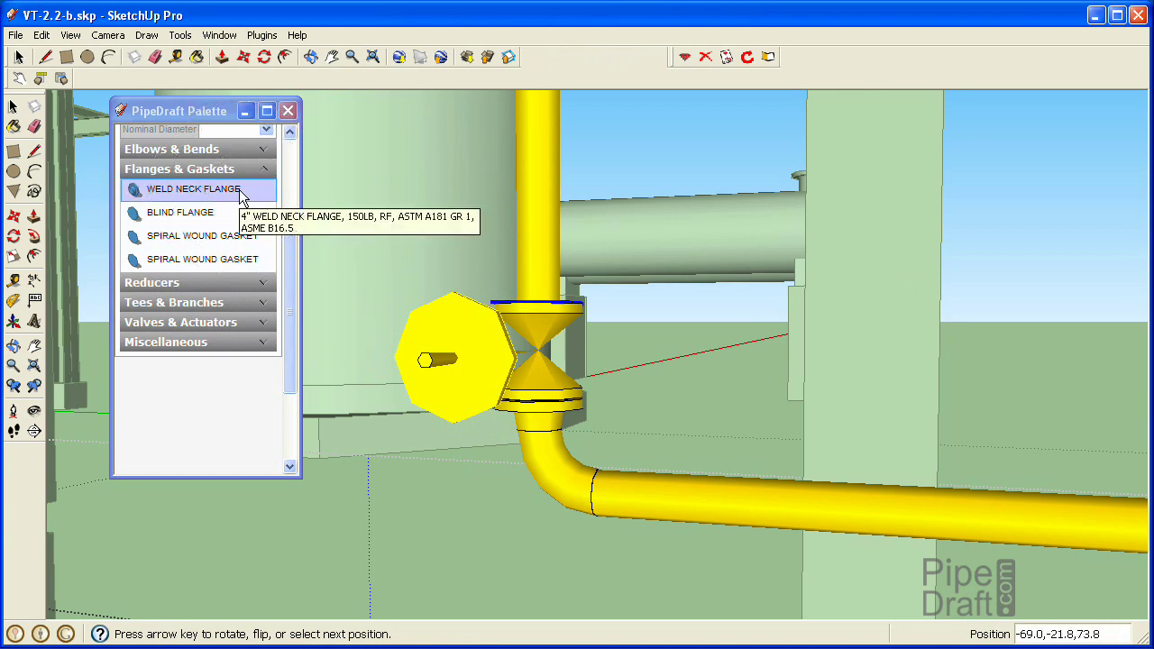
pyautogui.click(242, 197)
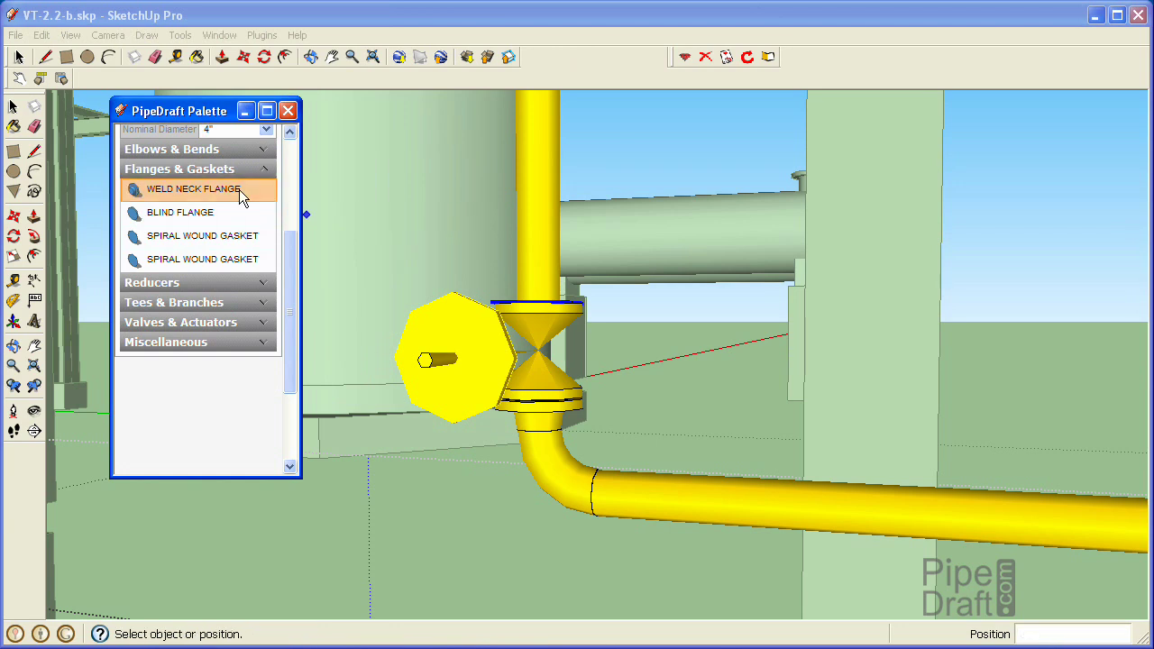
pyautogui.click(531, 290)
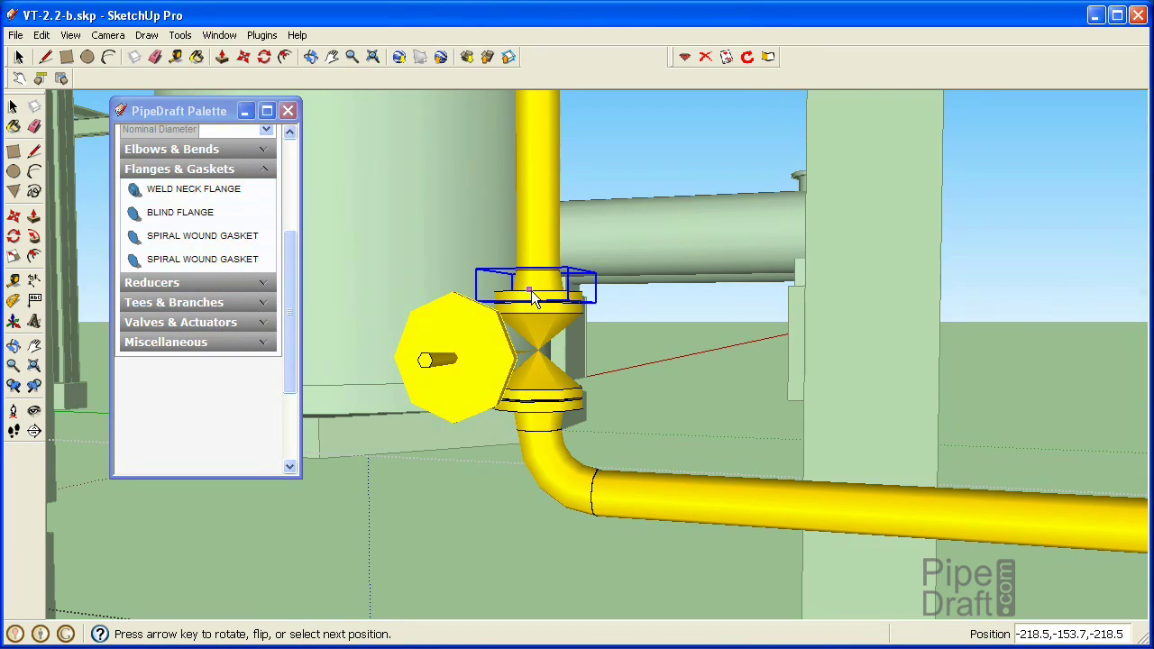
# Delete the horizontal pipe run between the bottom elbow and the tee.
pyautogui.press('z')
pyautogui.moveTo(531, 290); pyautogui.dragTo(626, 335)
pyautogui.press('h')
pyautogui.moveTo(724, 244); pyautogui.dragTo(572, 305)
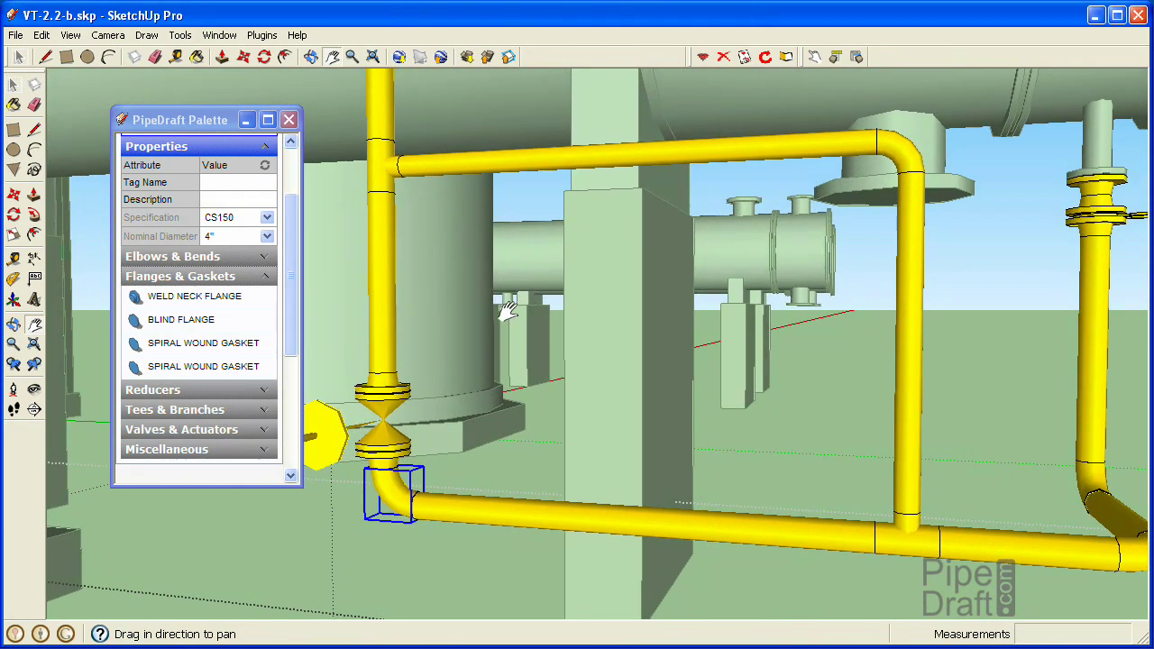
pyautogui.press('z')
pyautogui.moveTo(564, 337)
pyautogui.mouseDown()
pyautogui.moveTo(572, 327)
pyautogui.moveTo(556, 317)
pyautogui.mouseUp()
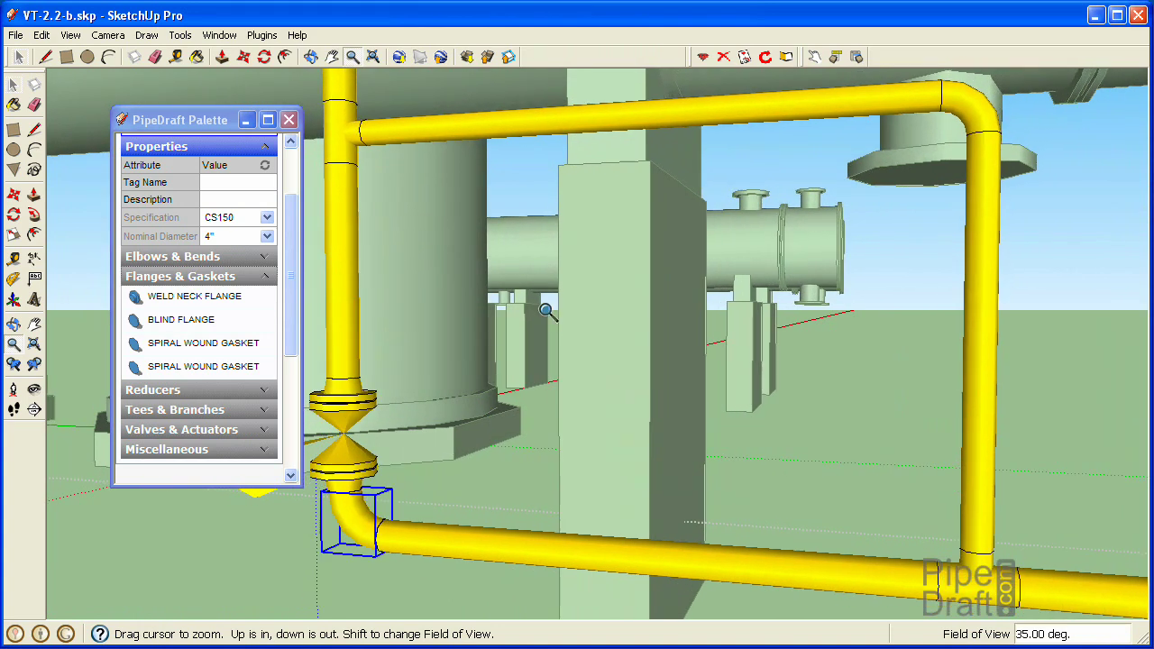
pyautogui.press('space')
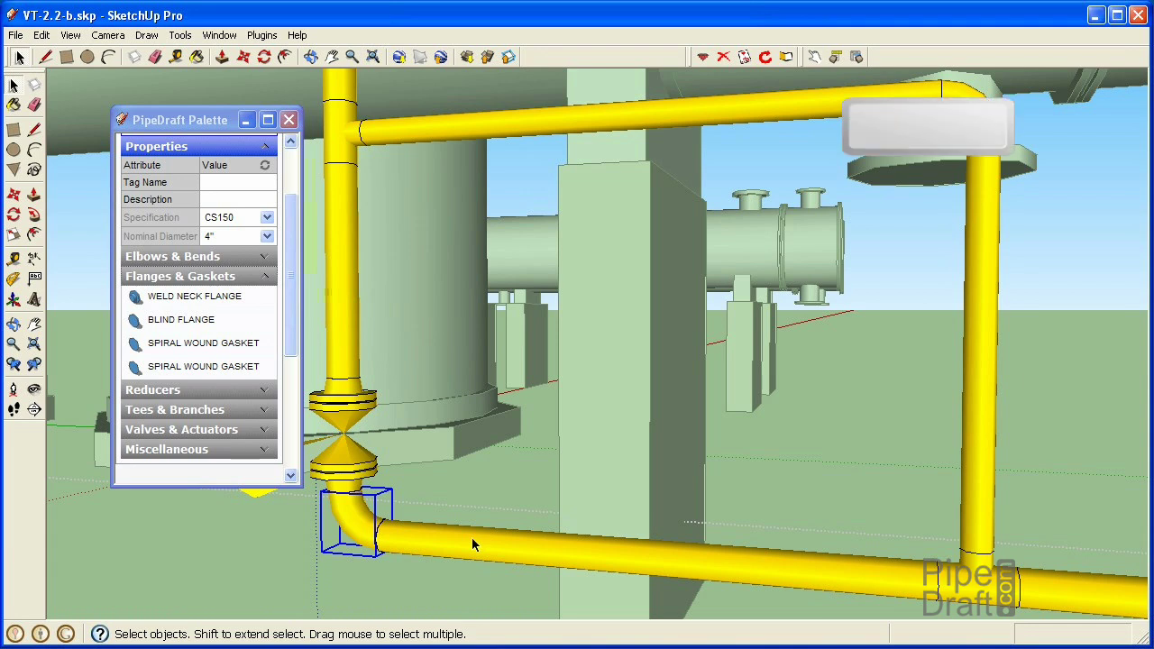
pyautogui.click(472, 539)
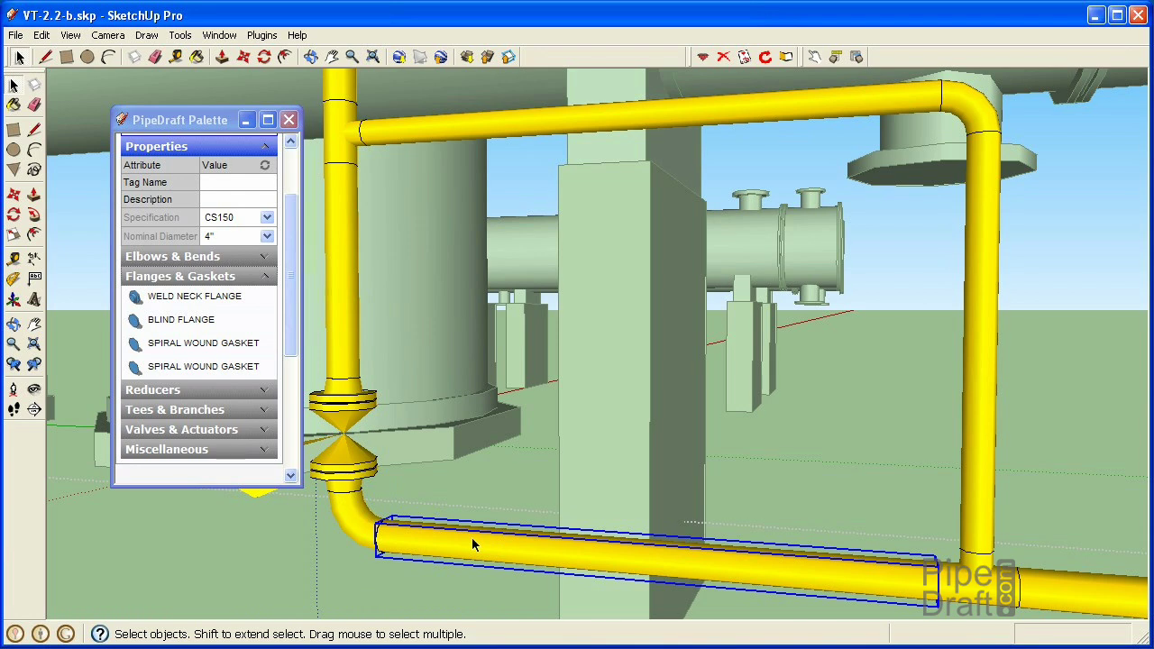
pyautogui.press('Delete')
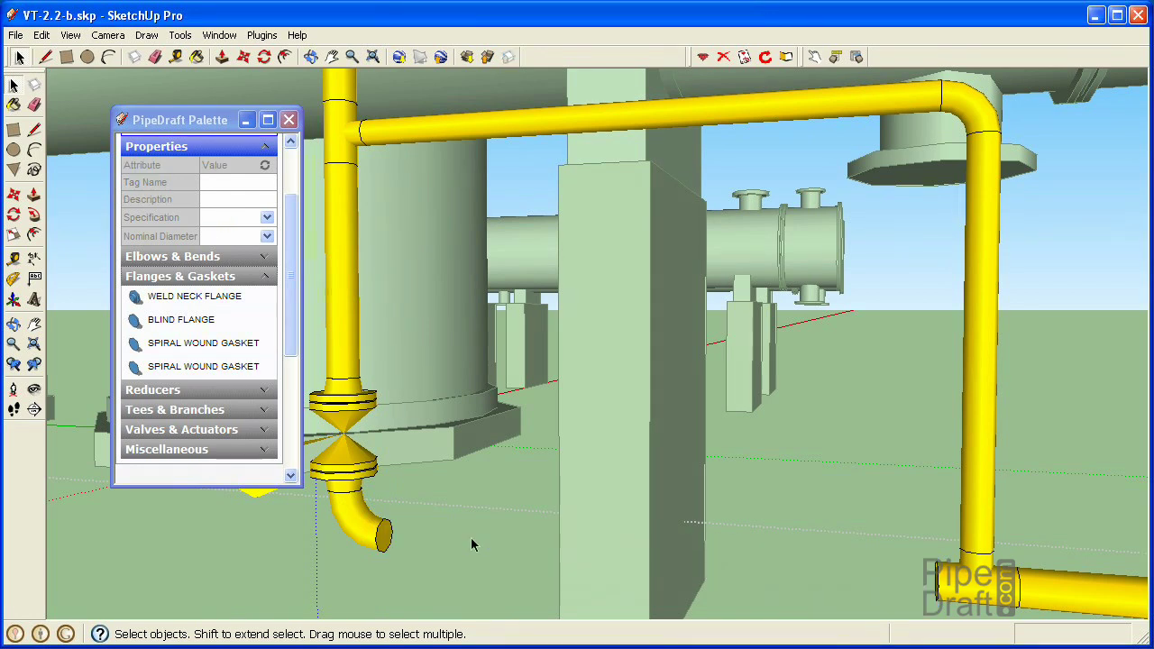
# Attach a 4x3 concentric reducer to the open end of the bottom elbow.
pyautogui.click(206, 393)
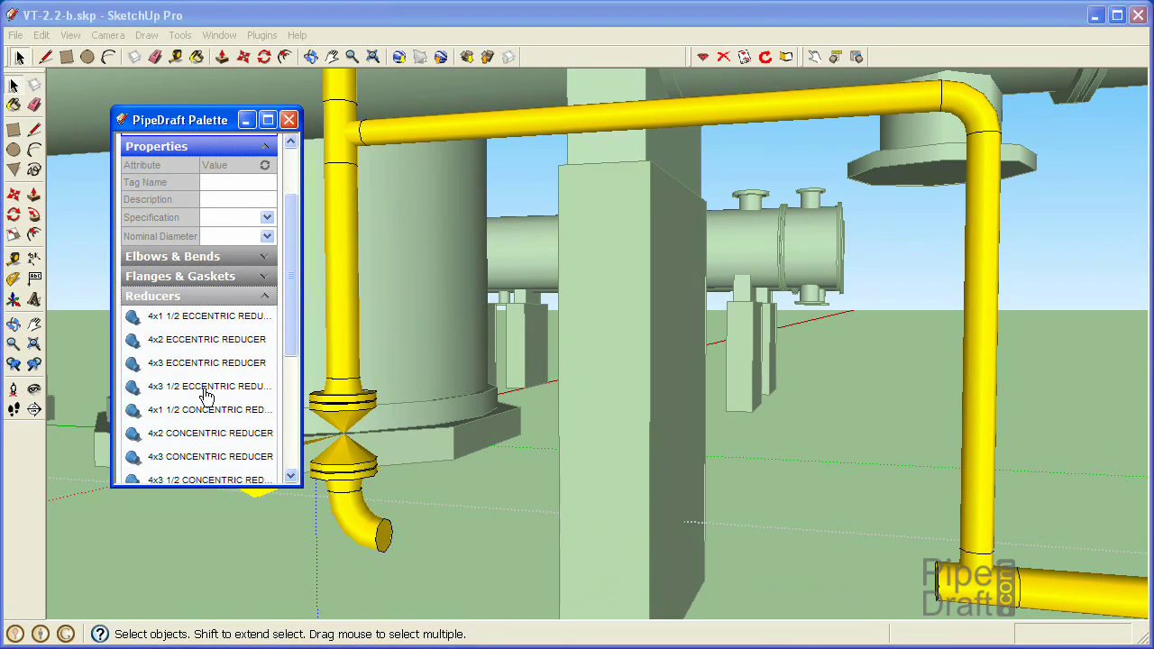
pyautogui.moveTo(292, 305); pyautogui.dragTo(290, 362)
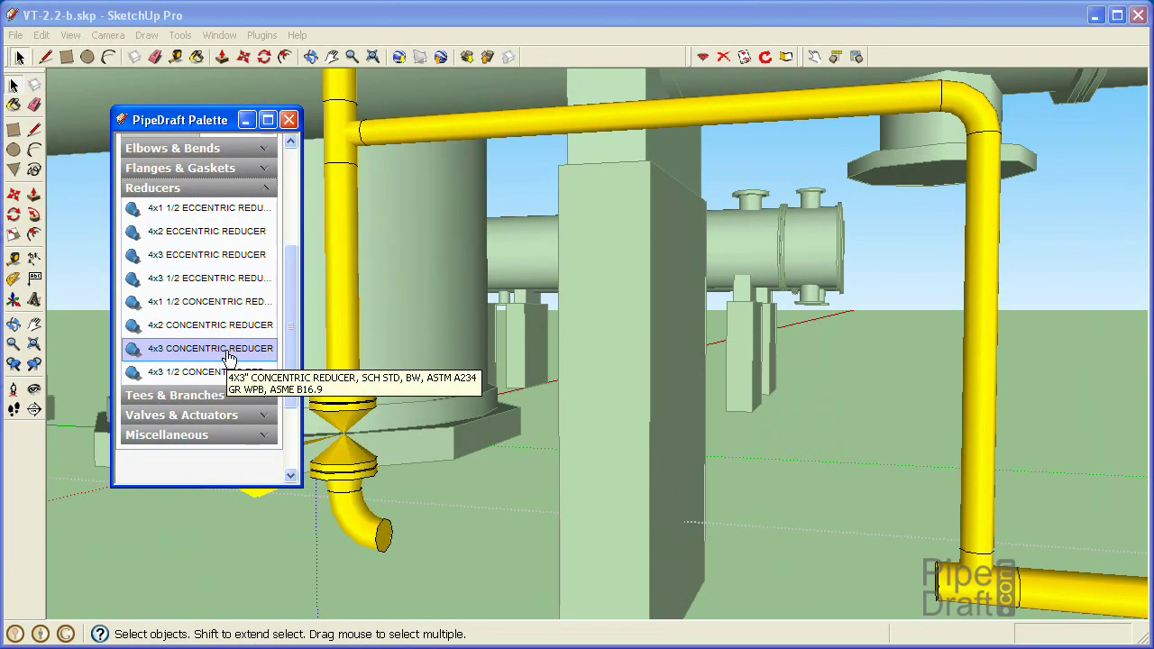
pyautogui.click(227, 352)
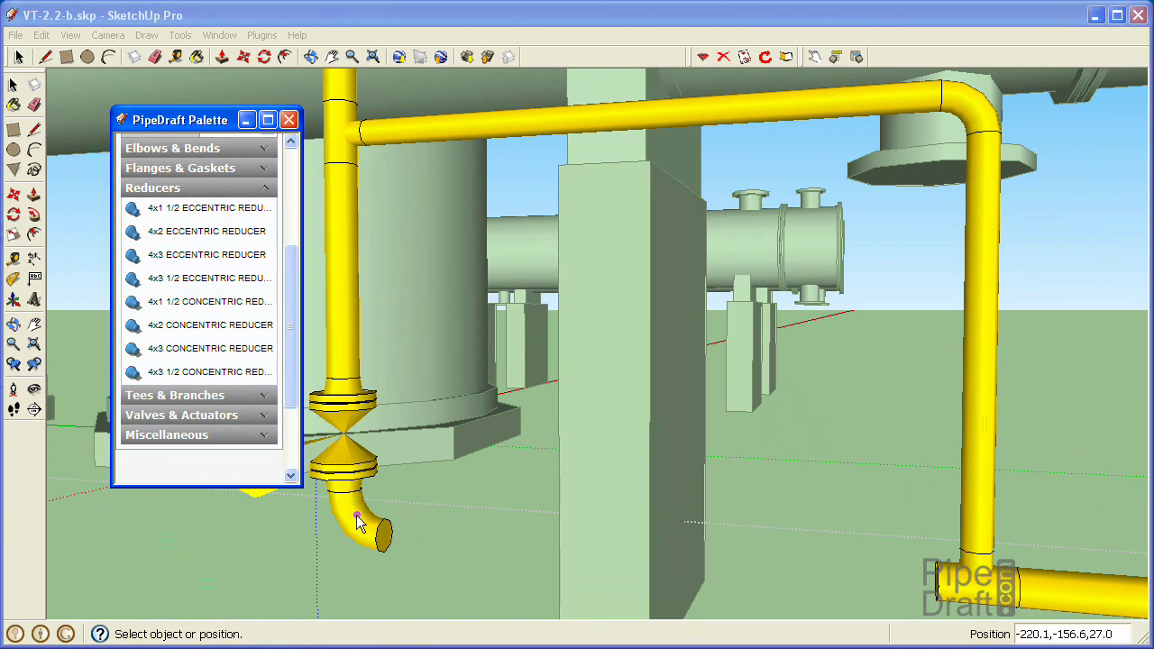
pyautogui.click(382, 539)
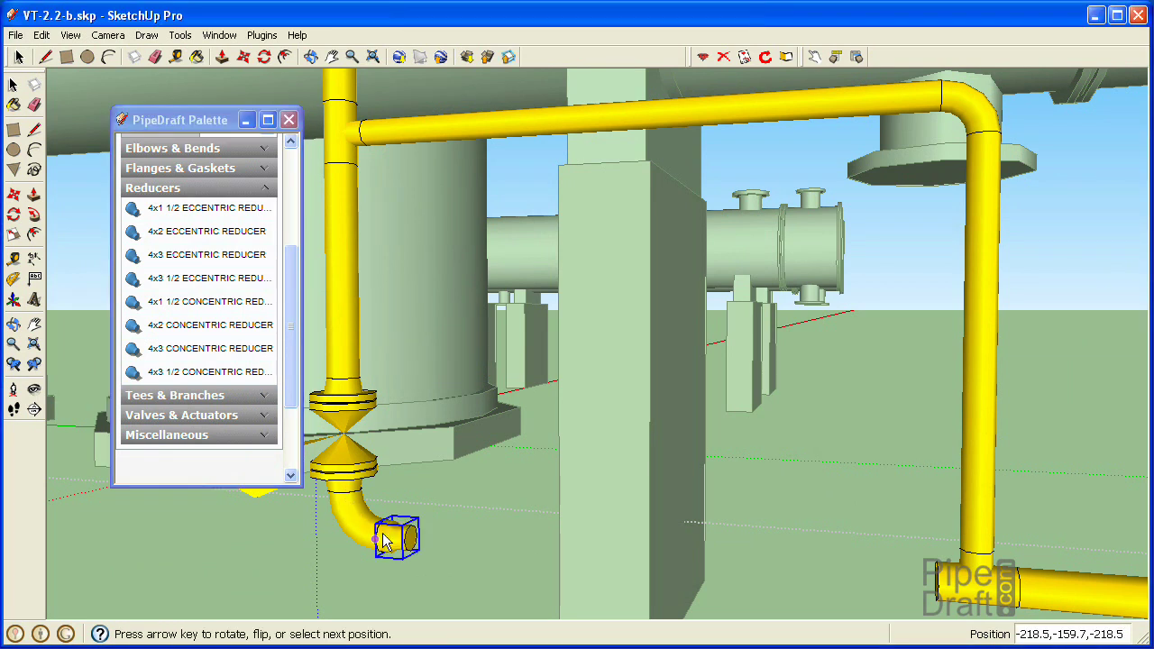
pyautogui.press('Escape')
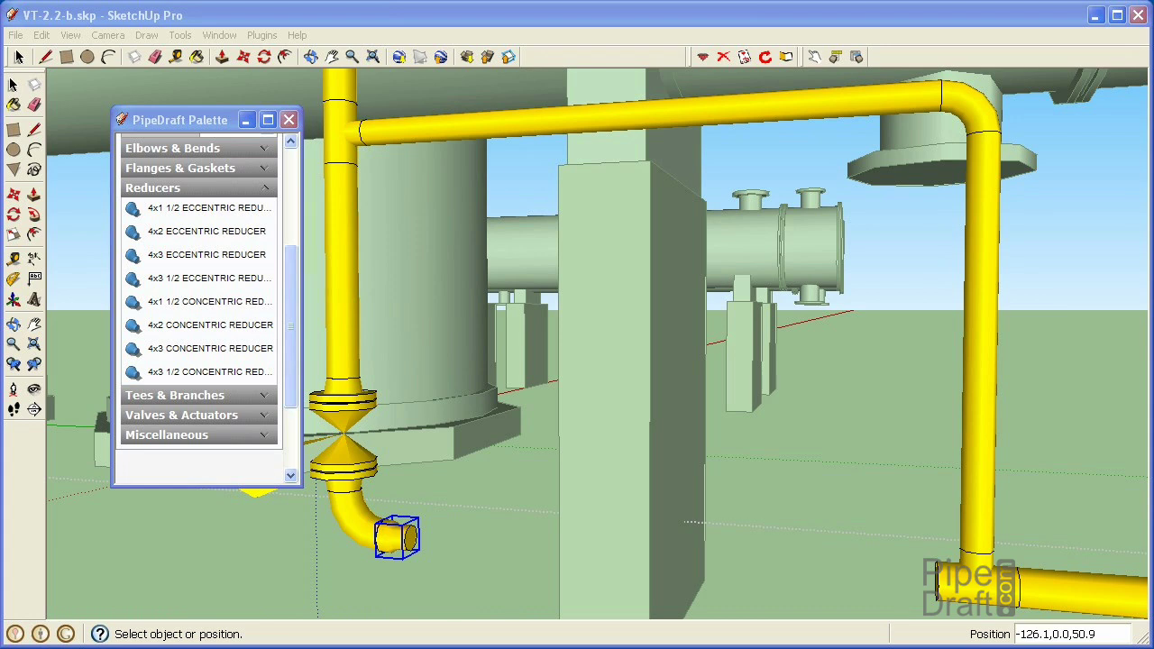
pyautogui.press('space')
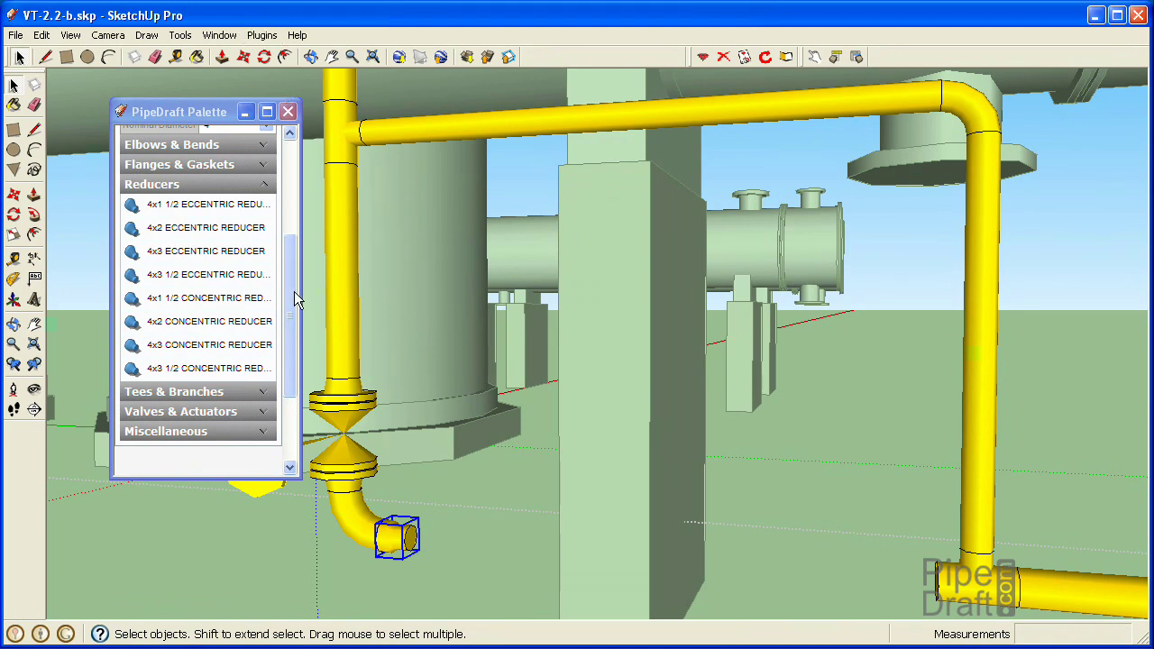
# Switch the component lists to 3" nominal diameter by selecting the upper horizontal 3" branch pipe.
pyautogui.moveTo(289, 292); pyautogui.dragTo(291, 210)
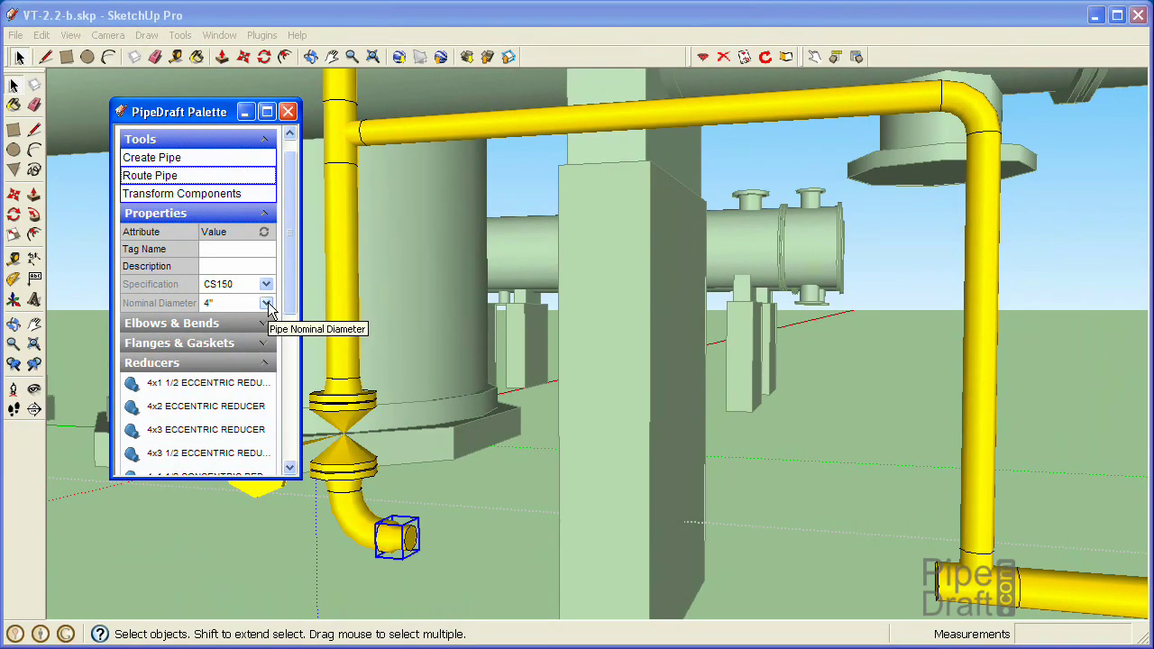
pyautogui.scroll(-5, 374, 273)
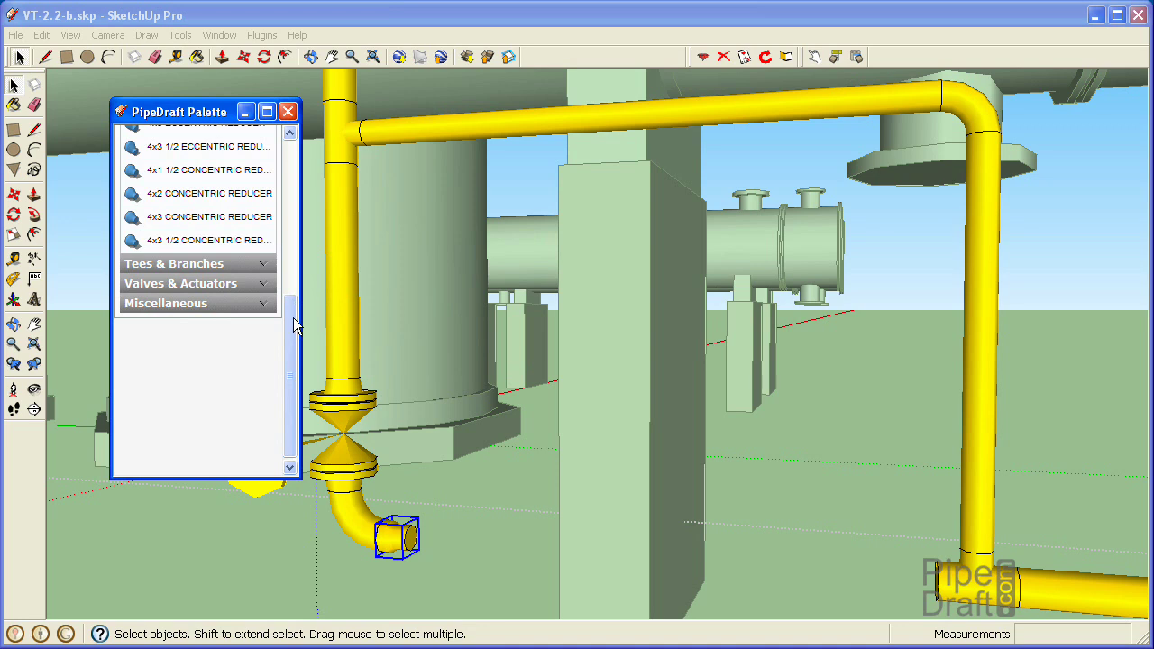
pyautogui.moveTo(292, 310); pyautogui.dragTo(296, 173)
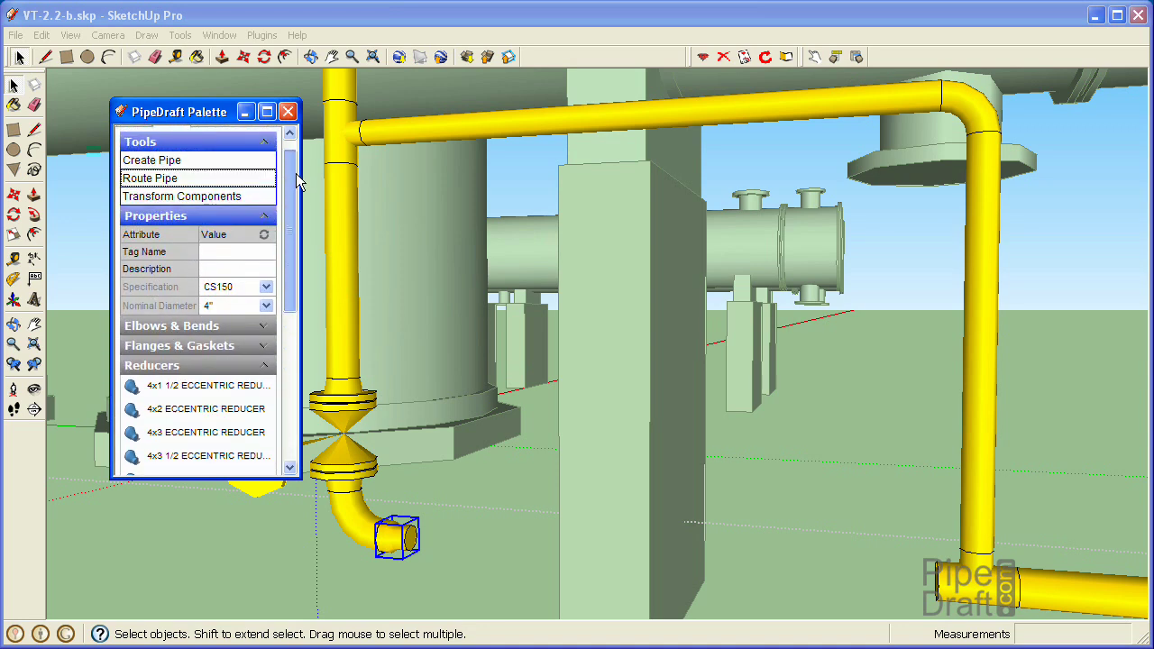
pyautogui.click(413, 128)
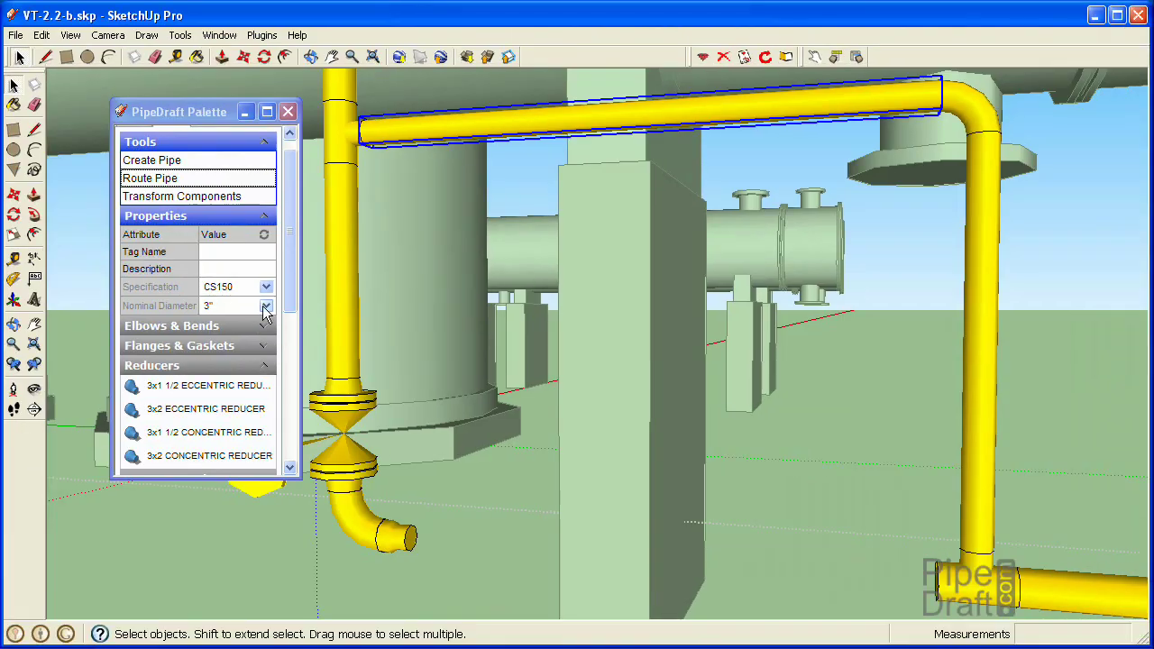
# Add a 3" weld neck flange to the small end of the reducer and a 3" spiral wound gasket on its face.
pyautogui.press('h')
pyautogui.moveTo(425, 497)
pyautogui.mouseDown()
pyautogui.moveTo(502, 442)
pyautogui.moveTo(541, 343)
pyautogui.moveTo(537, 356)
pyautogui.mouseUp()
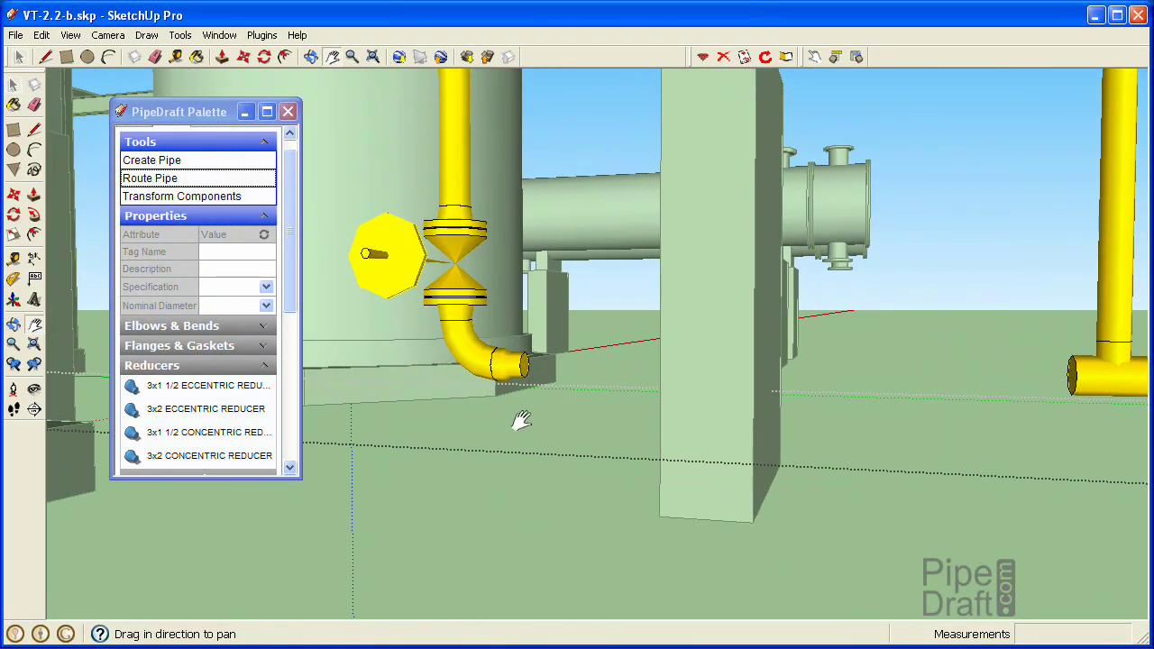
pyautogui.press('z')
pyautogui.moveTo(622, 472); pyautogui.dragTo(553, 406)
pyautogui.press('space')
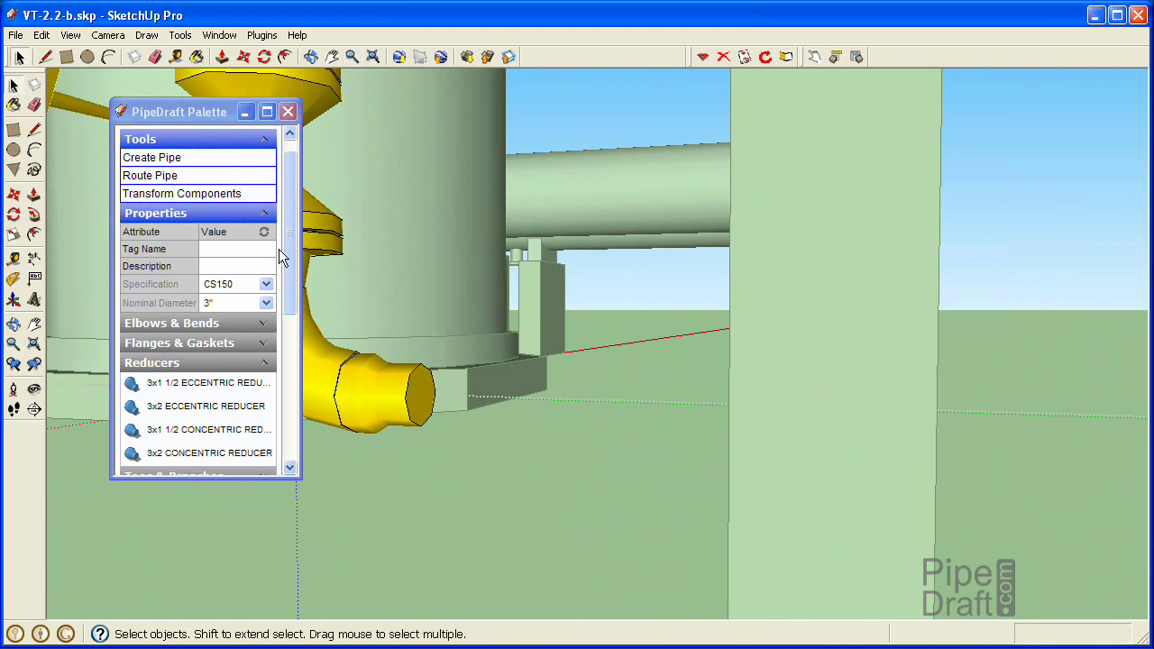
pyautogui.click(207, 344)
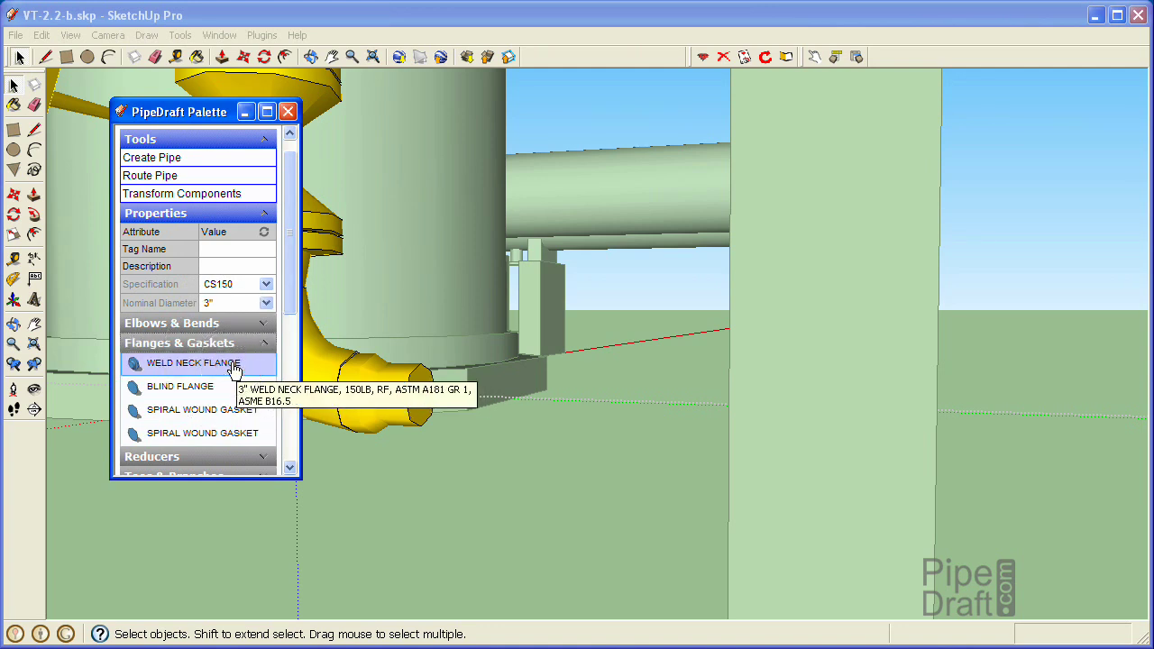
pyautogui.click(233, 367)
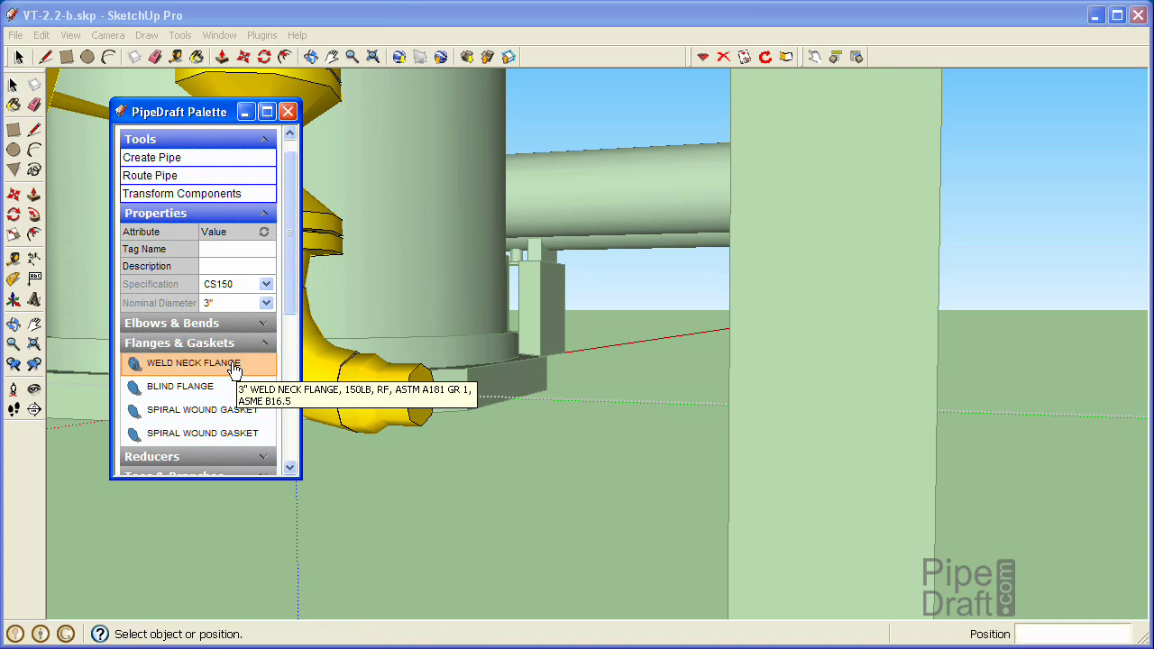
pyautogui.click(408, 406)
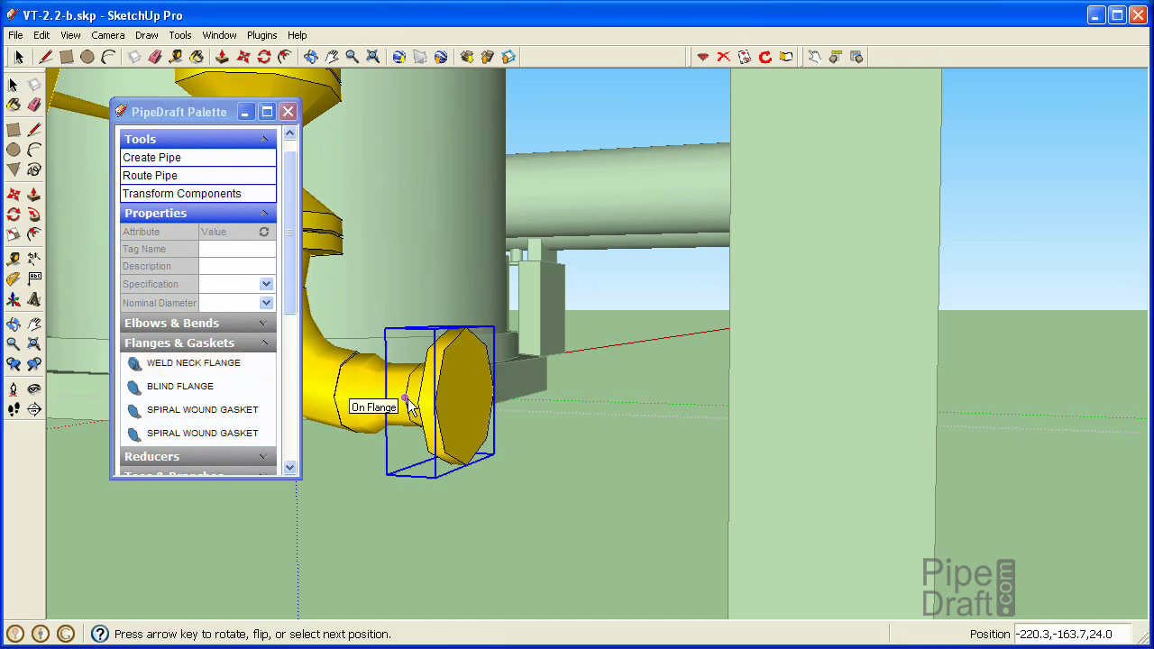
pyautogui.click(239, 412)
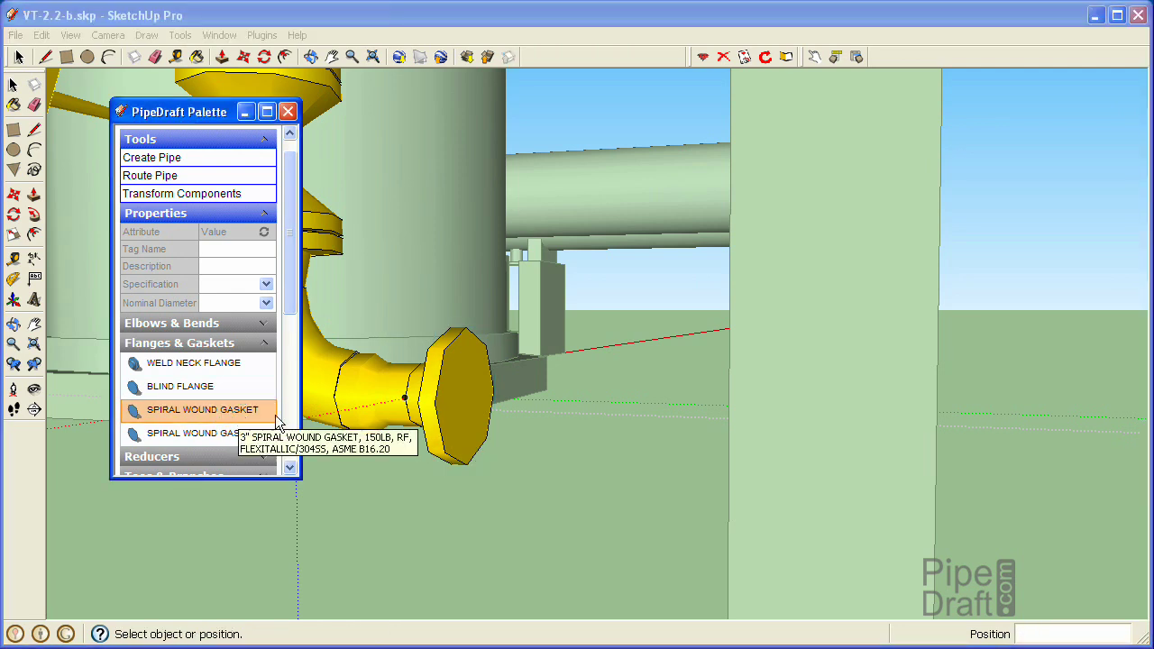
pyautogui.click(462, 419)
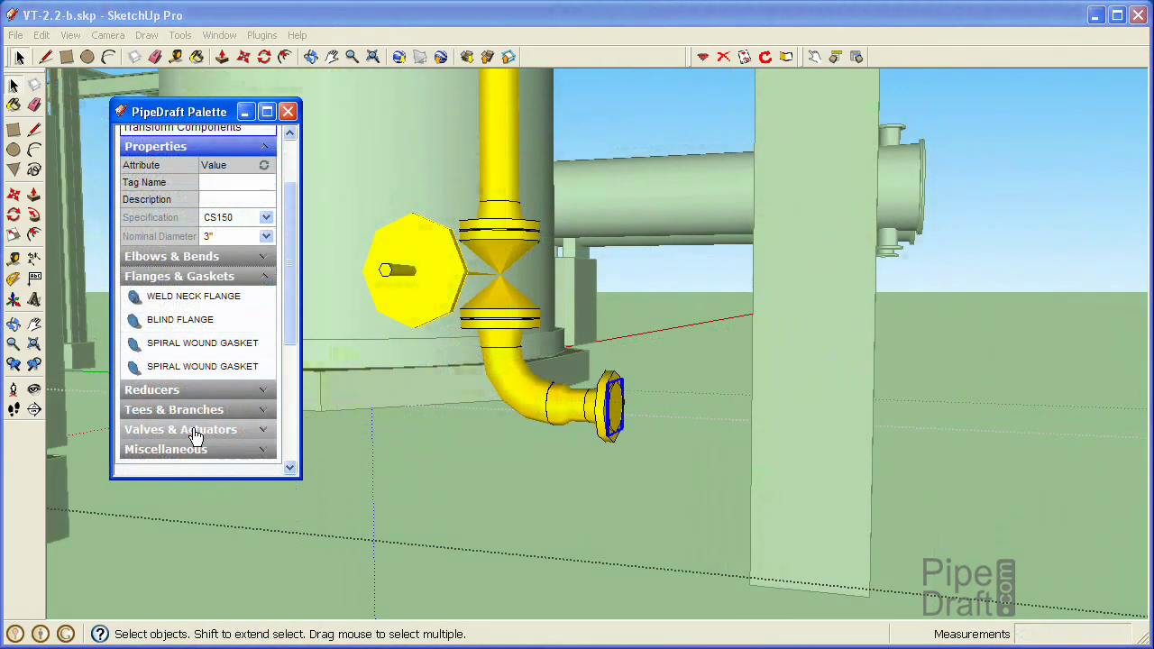
# Attach a 3" globe valve to the gasket on the reducer's flange, rotated so its handwheel points straight up.
pyautogui.click(194, 432)
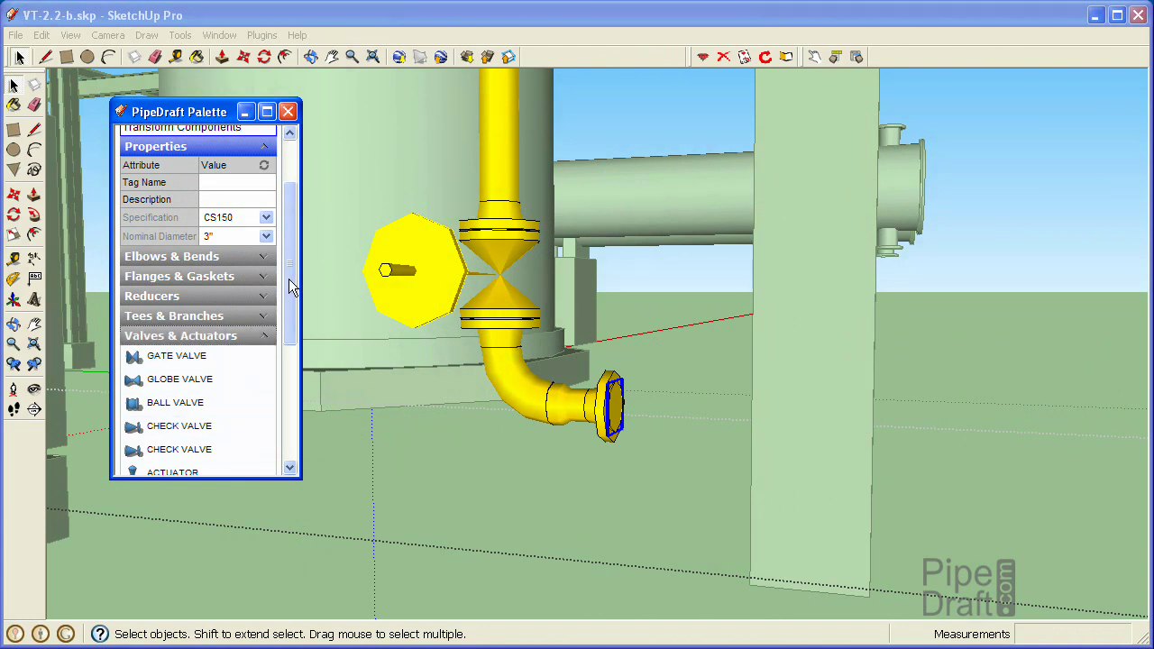
pyautogui.moveTo(289, 278); pyautogui.dragTo(289, 330)
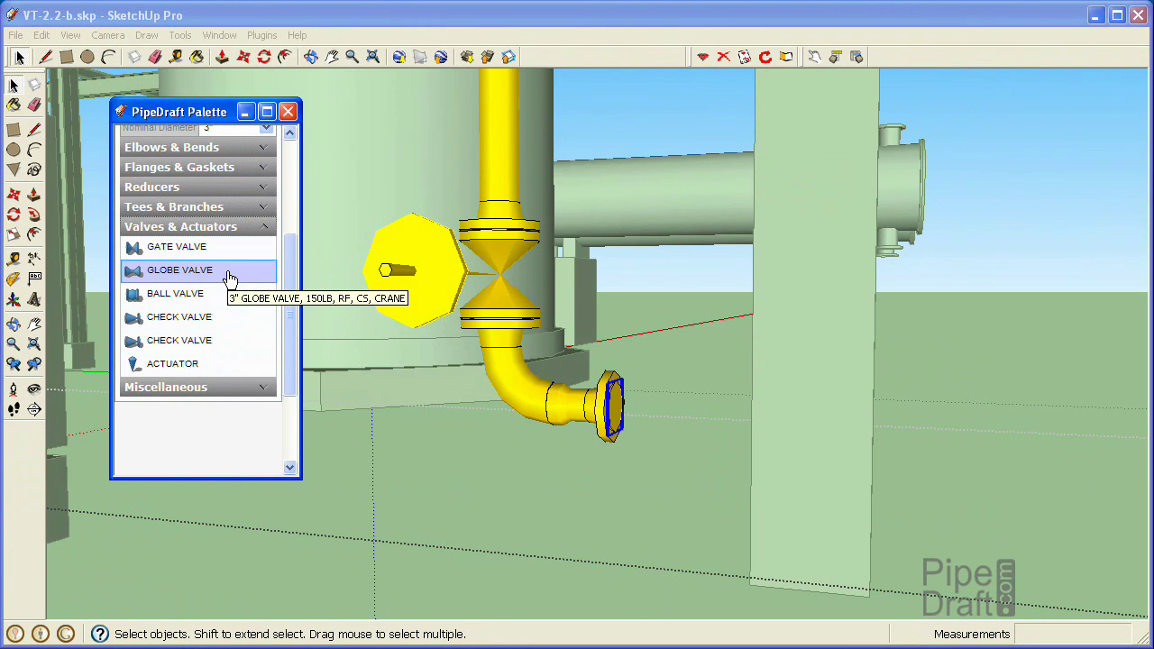
pyautogui.click(453, 353)
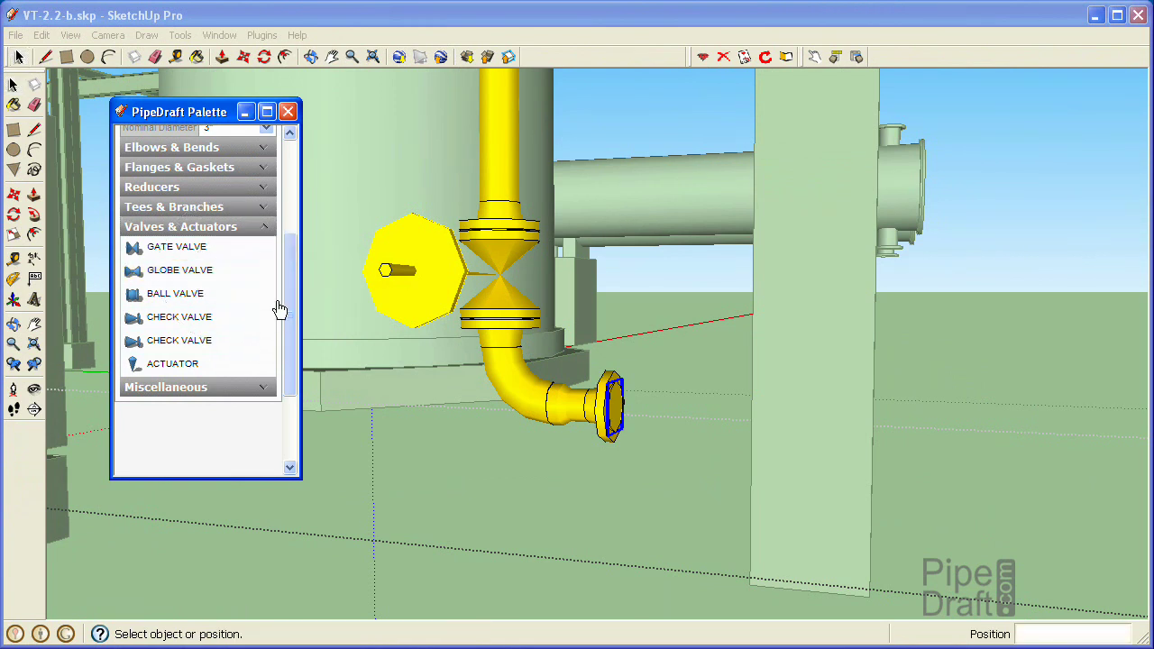
pyautogui.click(614, 408)
pyautogui.press('Up')
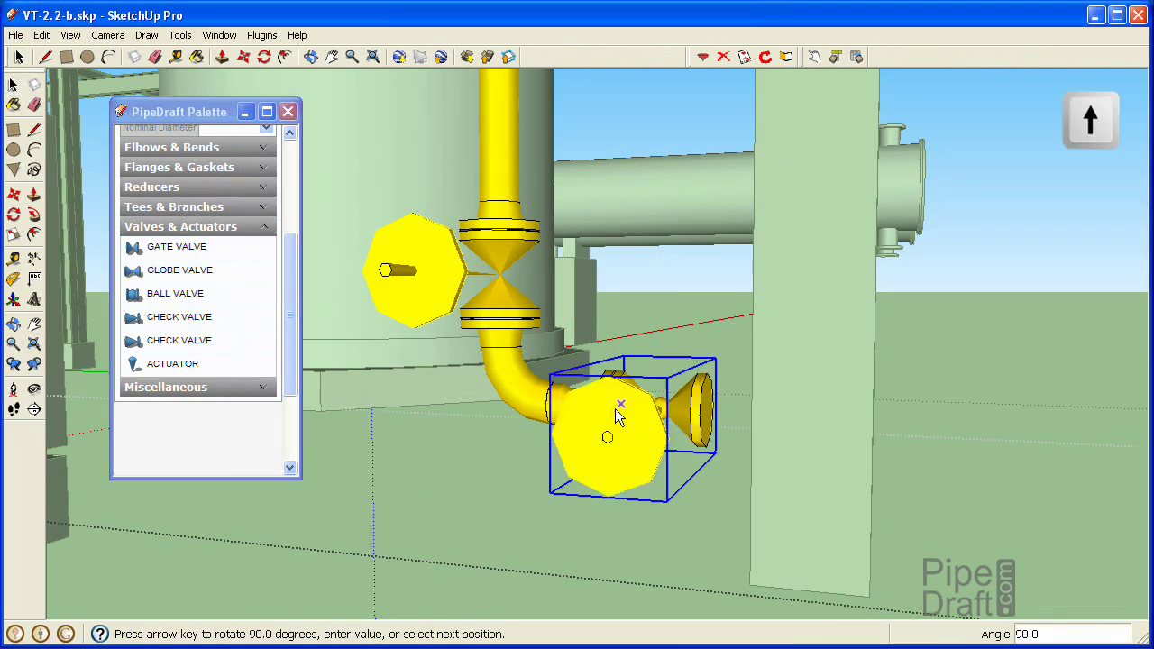
pyautogui.press('Up')
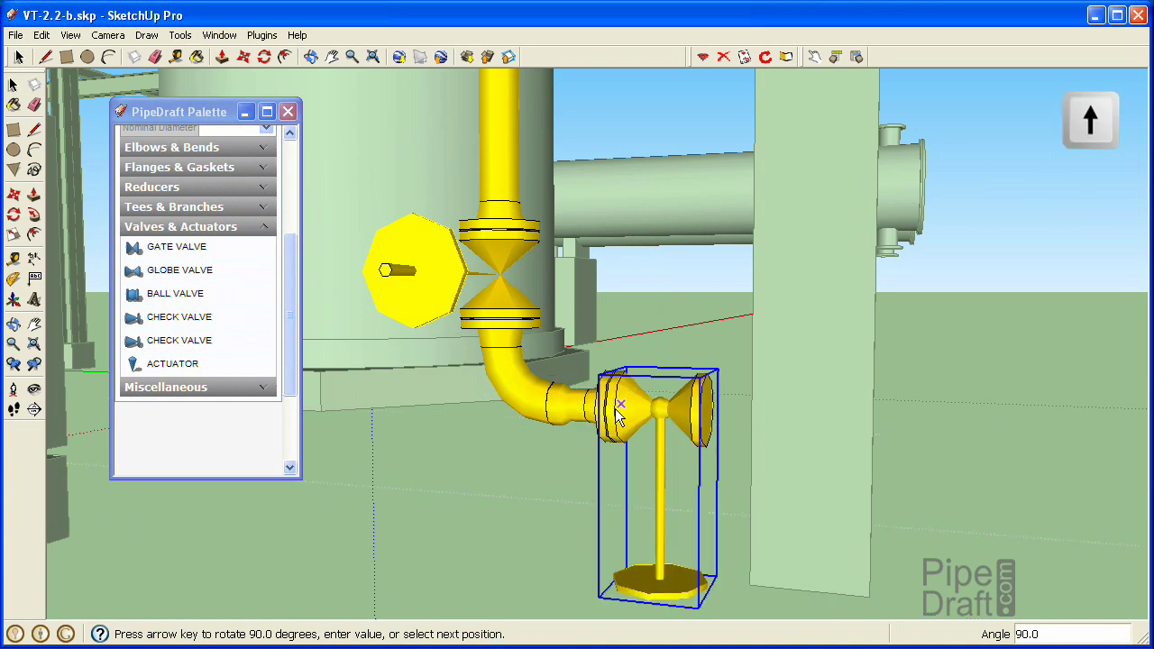
pyautogui.press('Up')
pyautogui.press('Up')
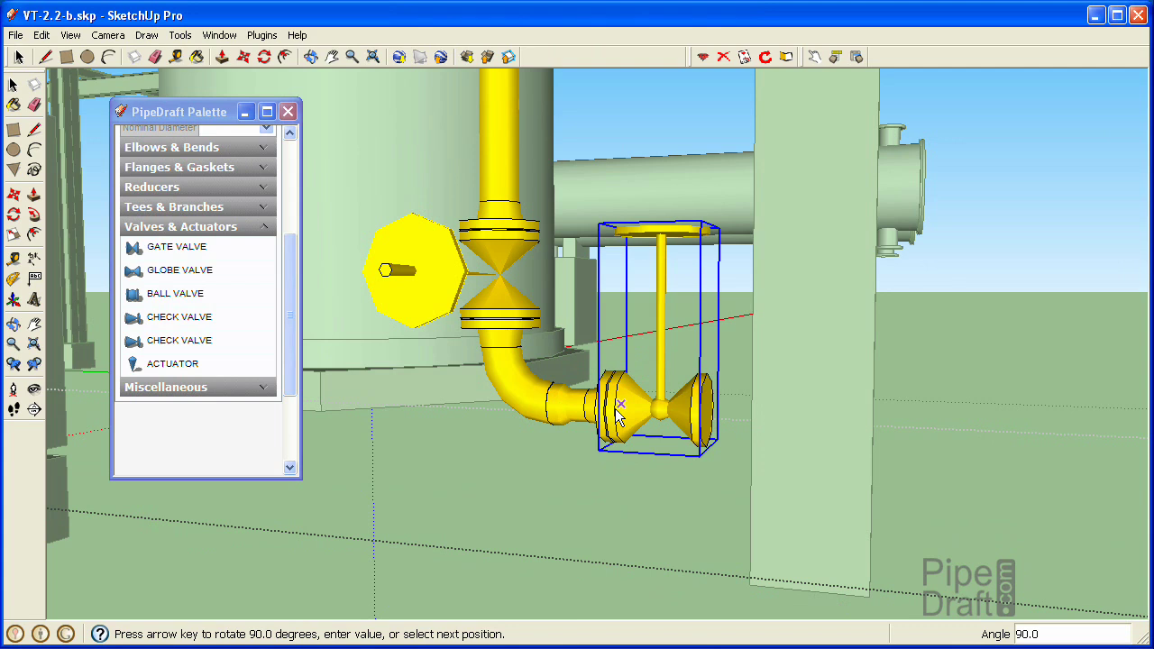
pyautogui.click(615, 409)
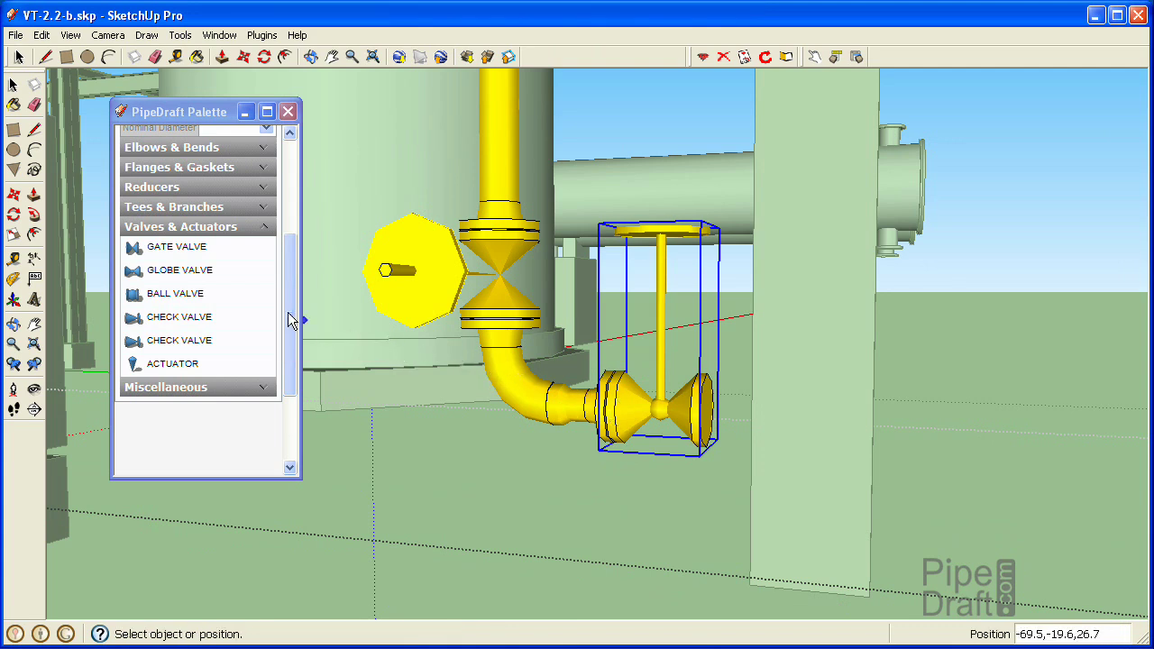
# Add a 3" spiral wound gasket to the open face of the globe valve.
pyautogui.click(221, 169)
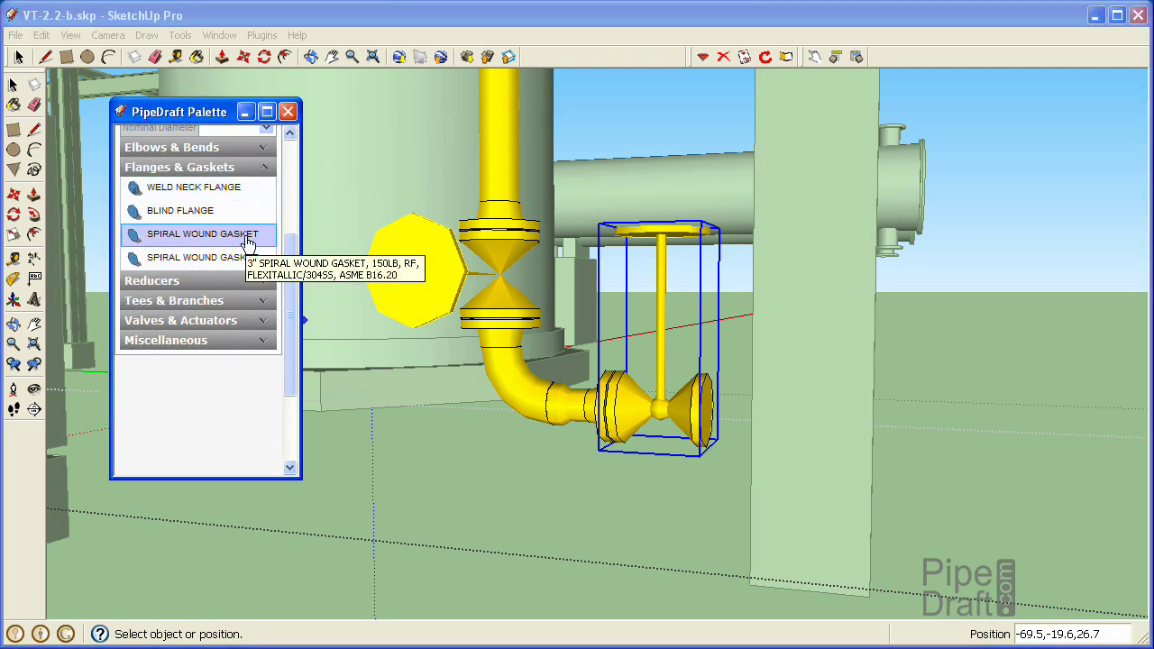
pyautogui.click(246, 240)
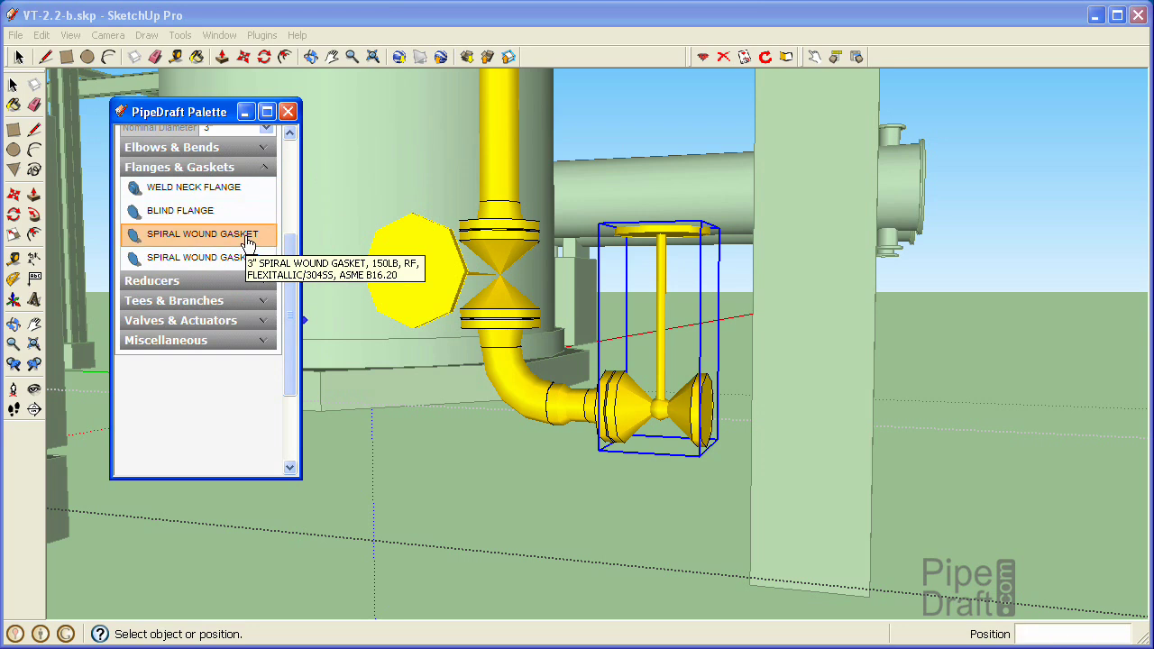
pyautogui.click(707, 414)
# Attach a 3" weld neck flange to the gasket on the globe valve's outlet.
pyautogui.moveTo(643, 331); pyautogui.dragTo(643, 345, button='middle')
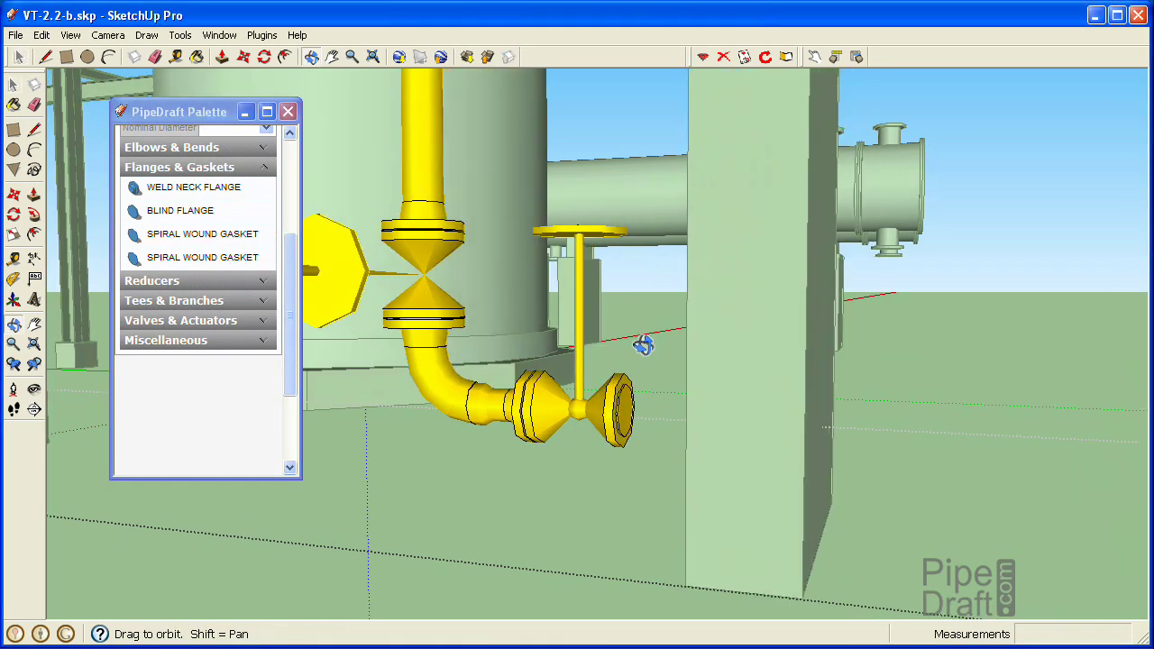
pyautogui.click(241, 196)
pyautogui.click(241, 195)
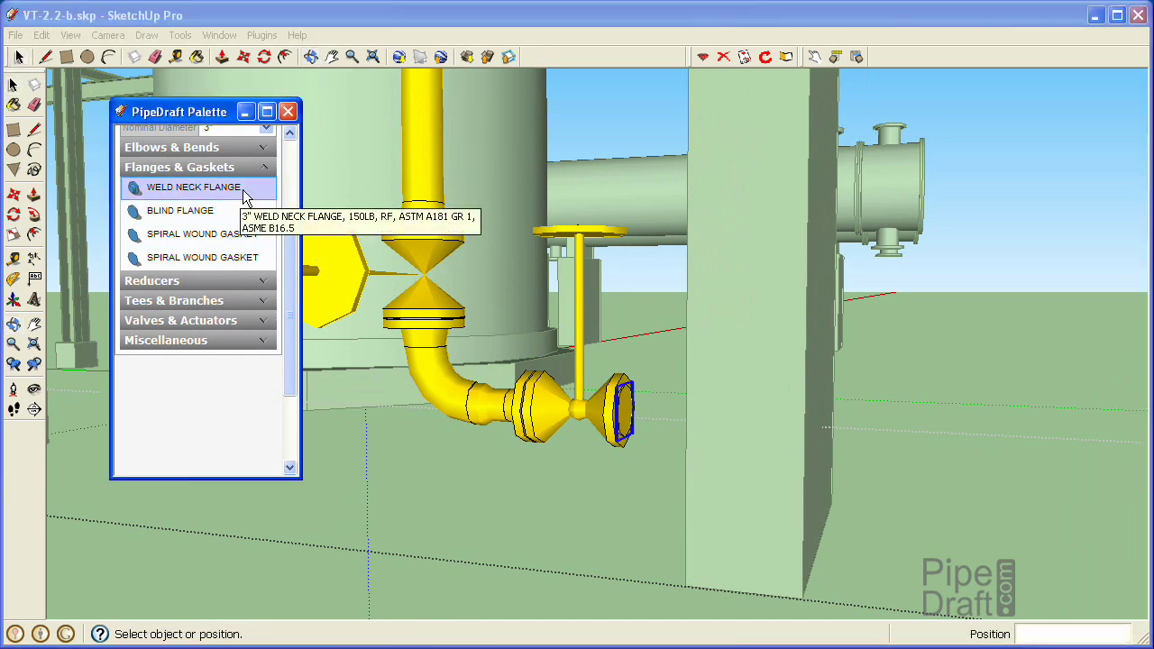
pyautogui.click(625, 412)
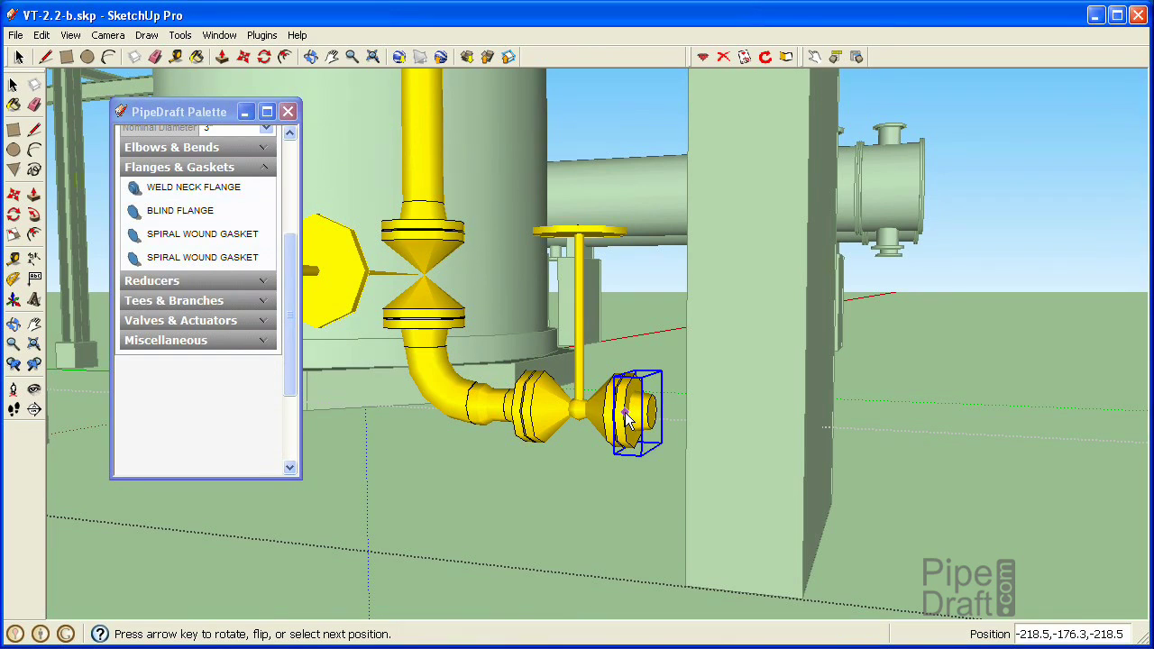
pyautogui.click(624, 412)
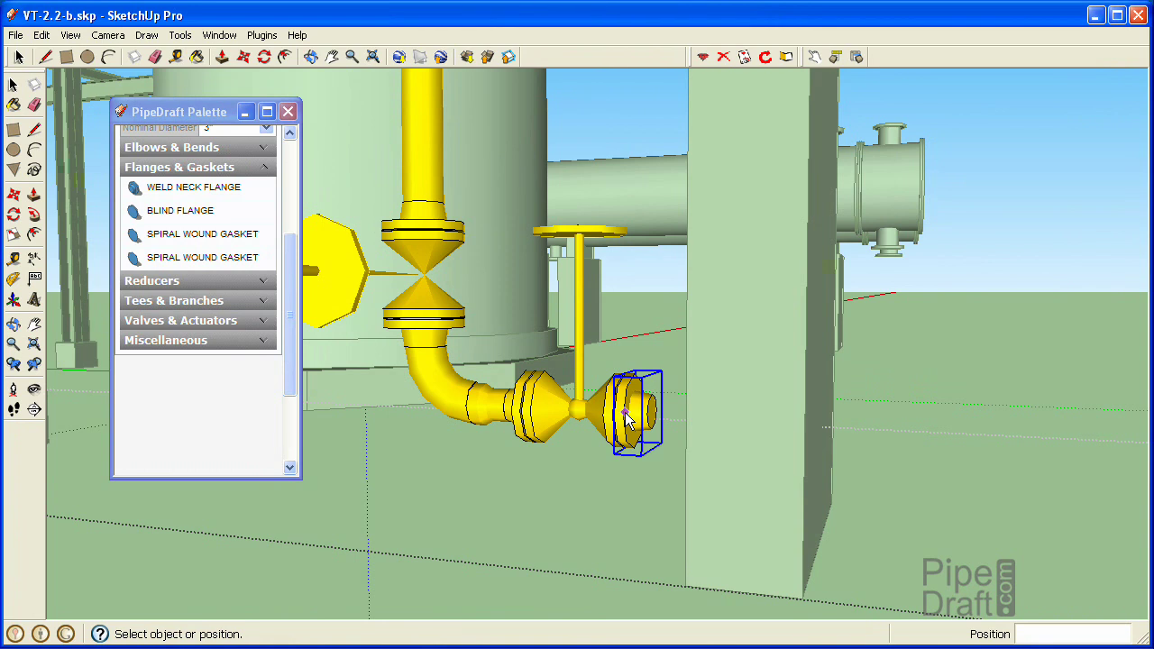
pyautogui.press('space')
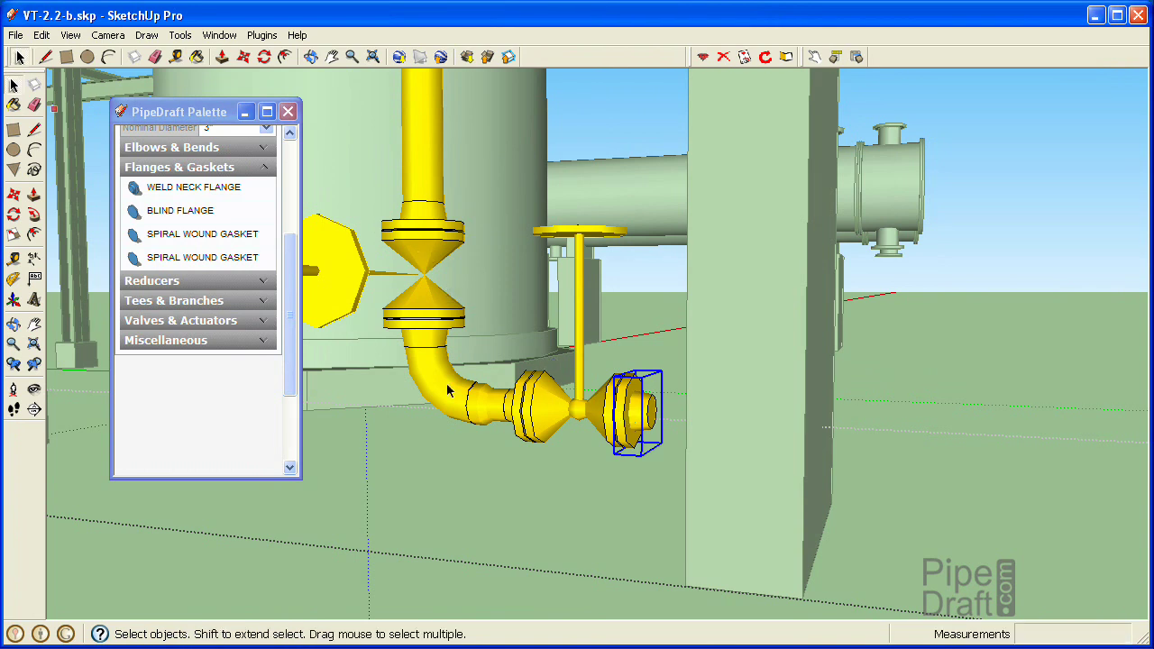
# Take the 4" size from the bottom elbow and attach a 4x3 concentric reducer to the open end of the new flange.
pyautogui.click(447, 386)
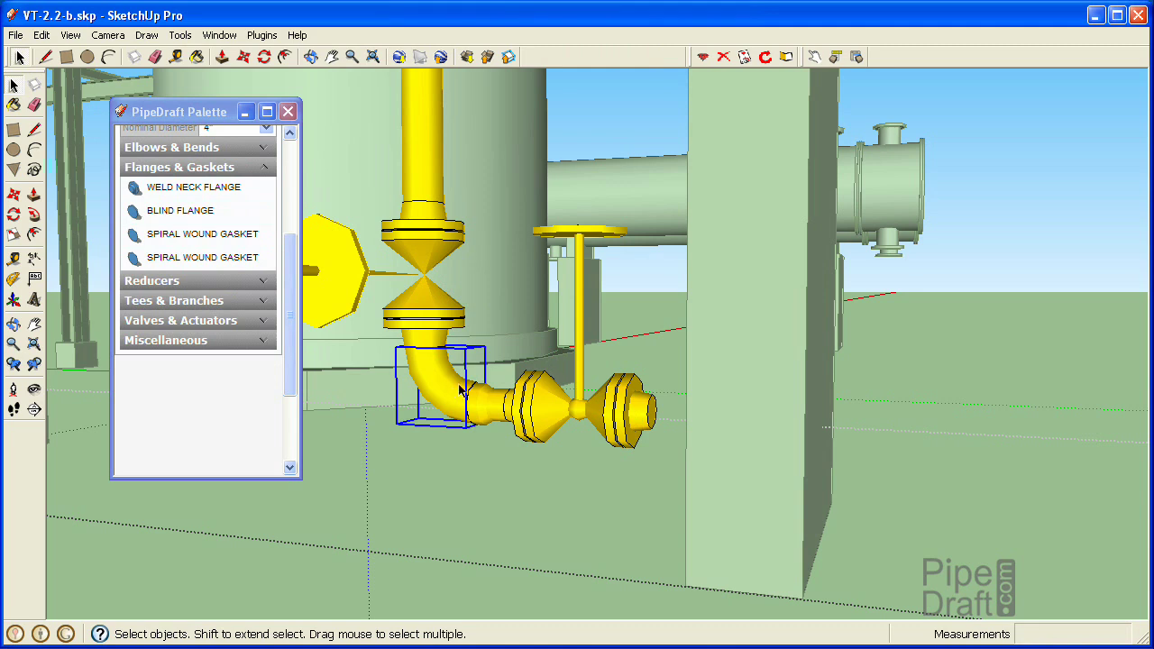
pyautogui.click(205, 286)
pyautogui.click(206, 282)
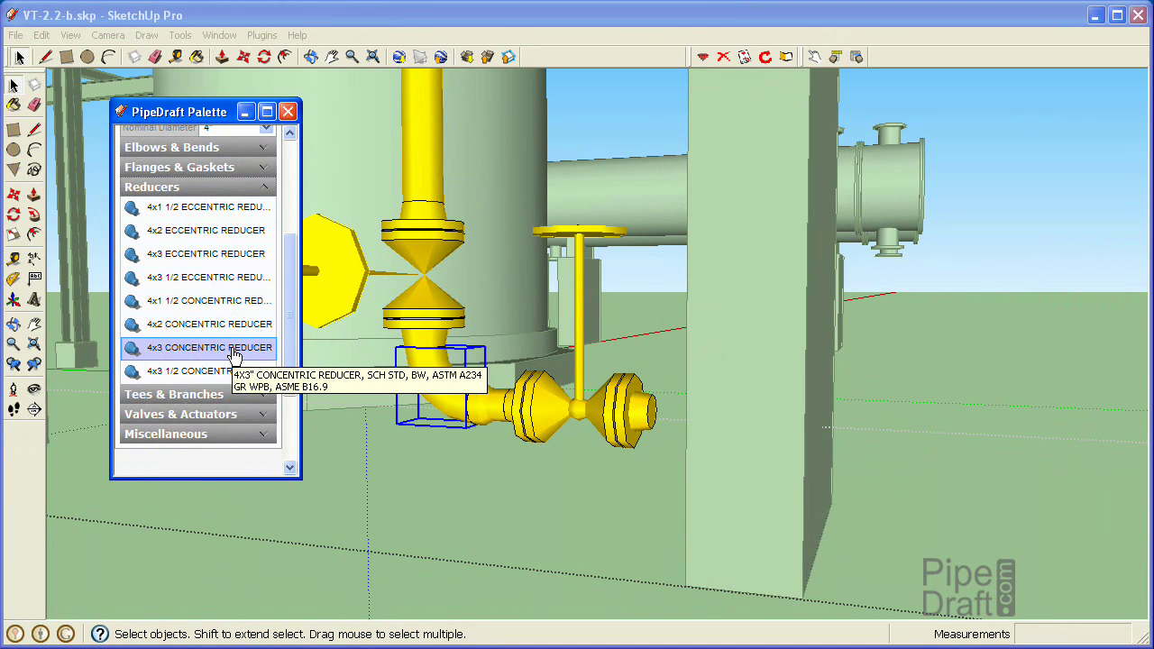
pyautogui.click(235, 355)
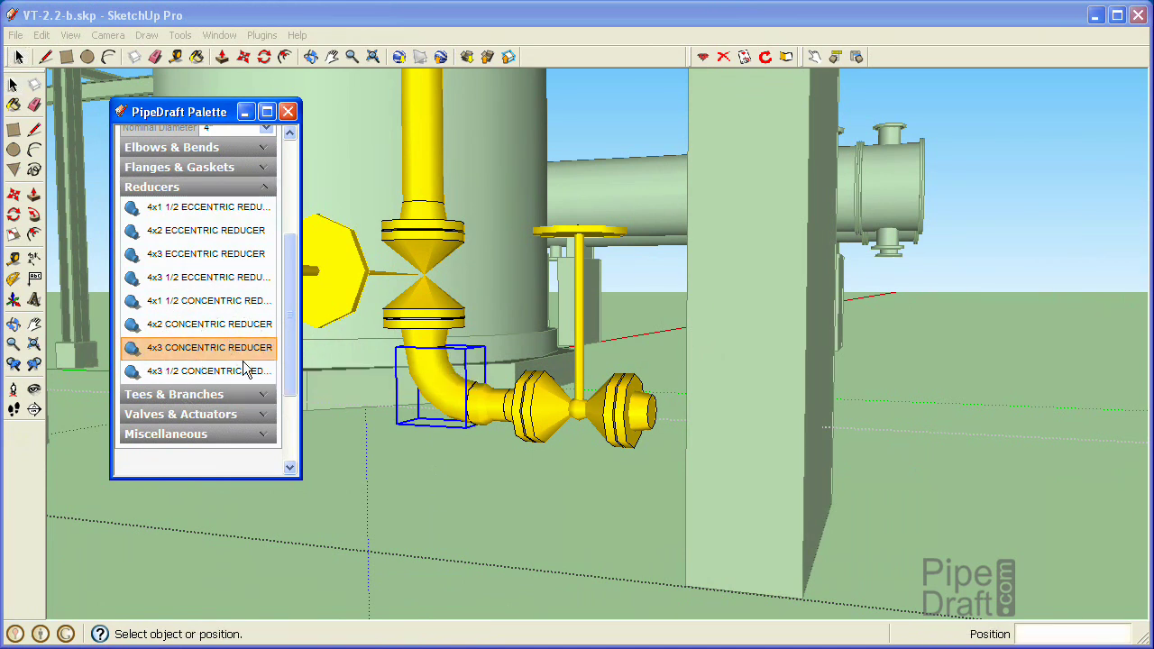
pyautogui.click(649, 414)
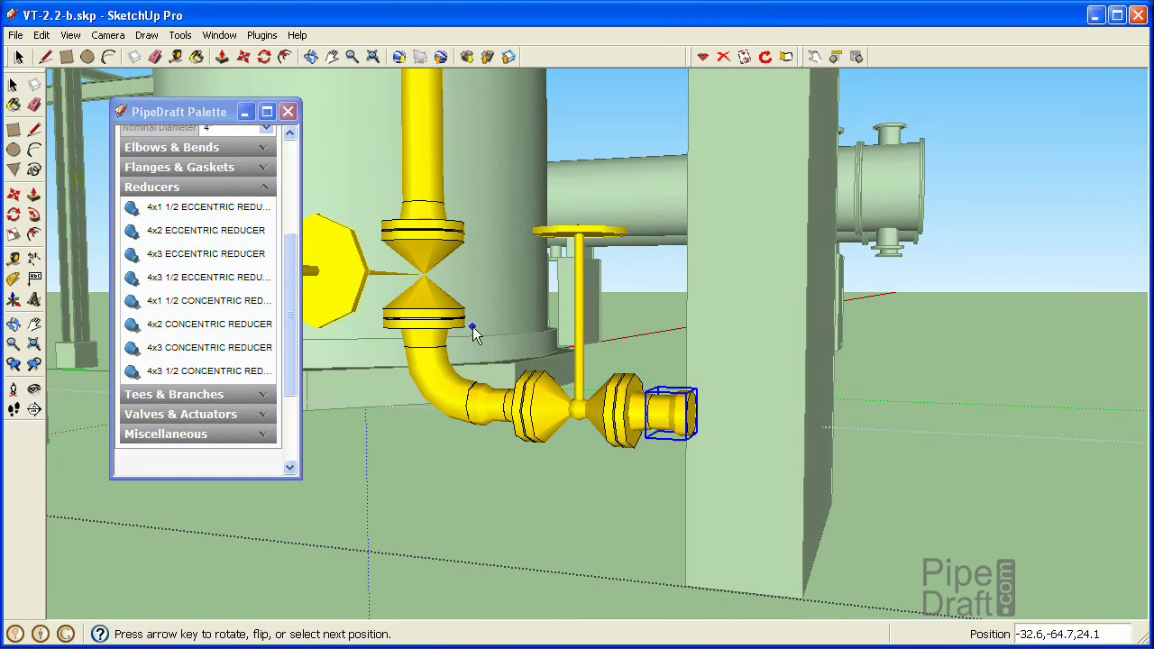
# Copy the valve on the vertical pipe with its flanges and gaskets, and paste the assembly on the ground below the piping.
pyautogui.keyDown('shift'); pyautogui.moveTo(472, 327); pyautogui.dragTo(494, 326, button='middle'); pyautogui.keyUp('shift')
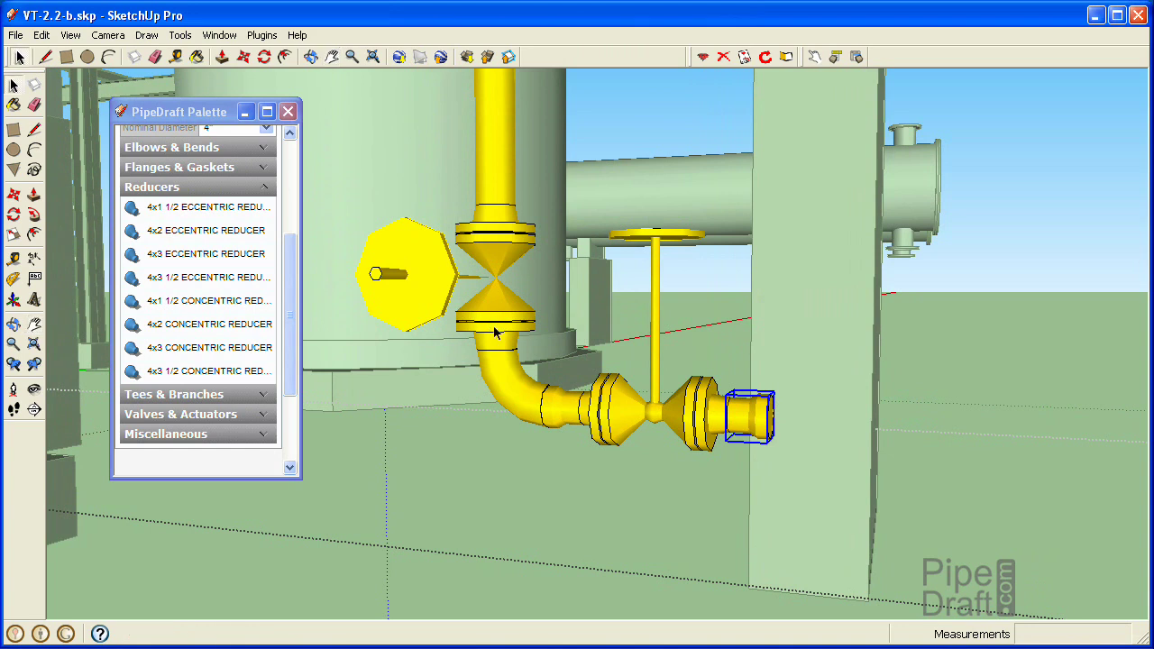
pyautogui.moveTo(339, 179); pyautogui.dragTo(567, 370)
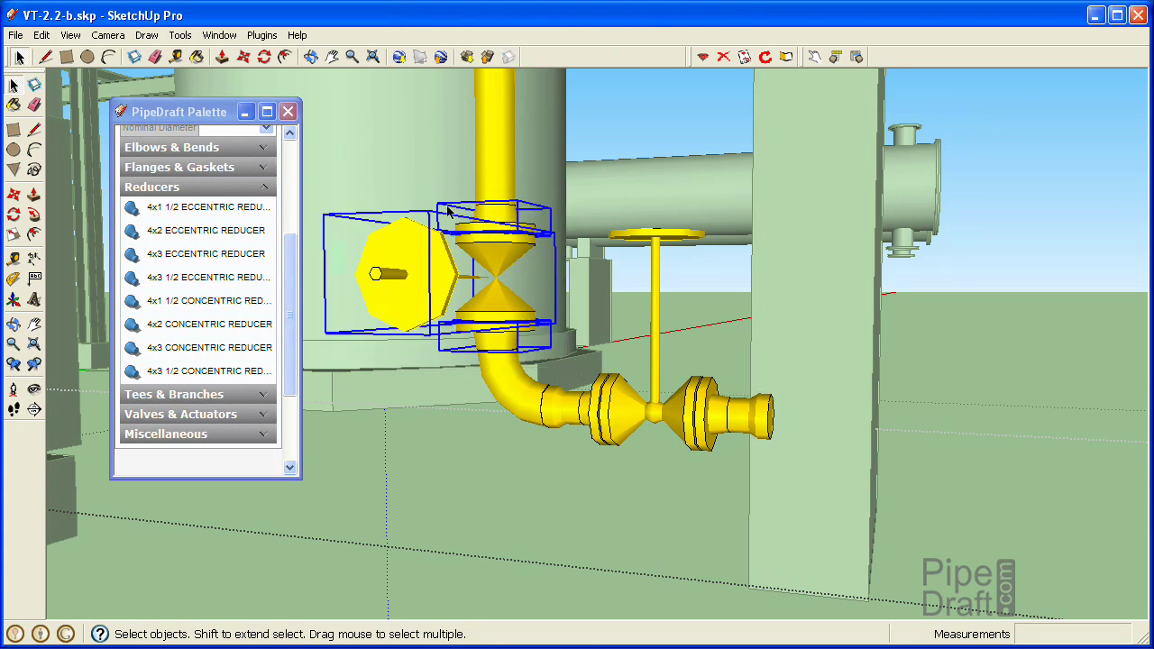
pyautogui.click(42, 34)
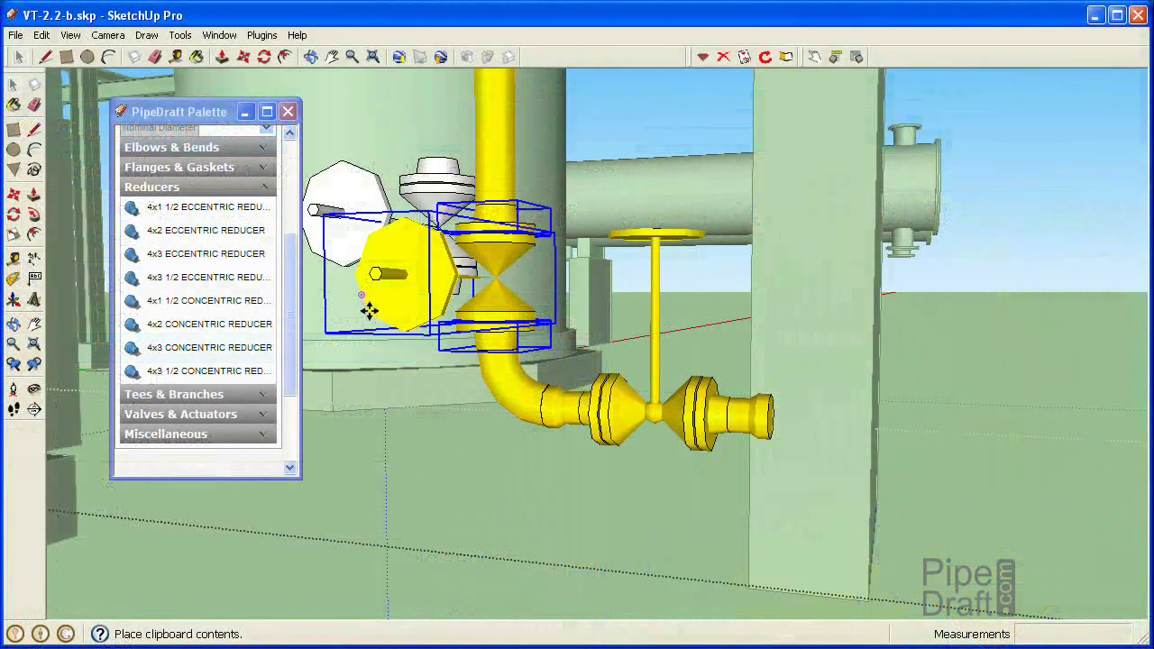
pyautogui.click(347, 587)
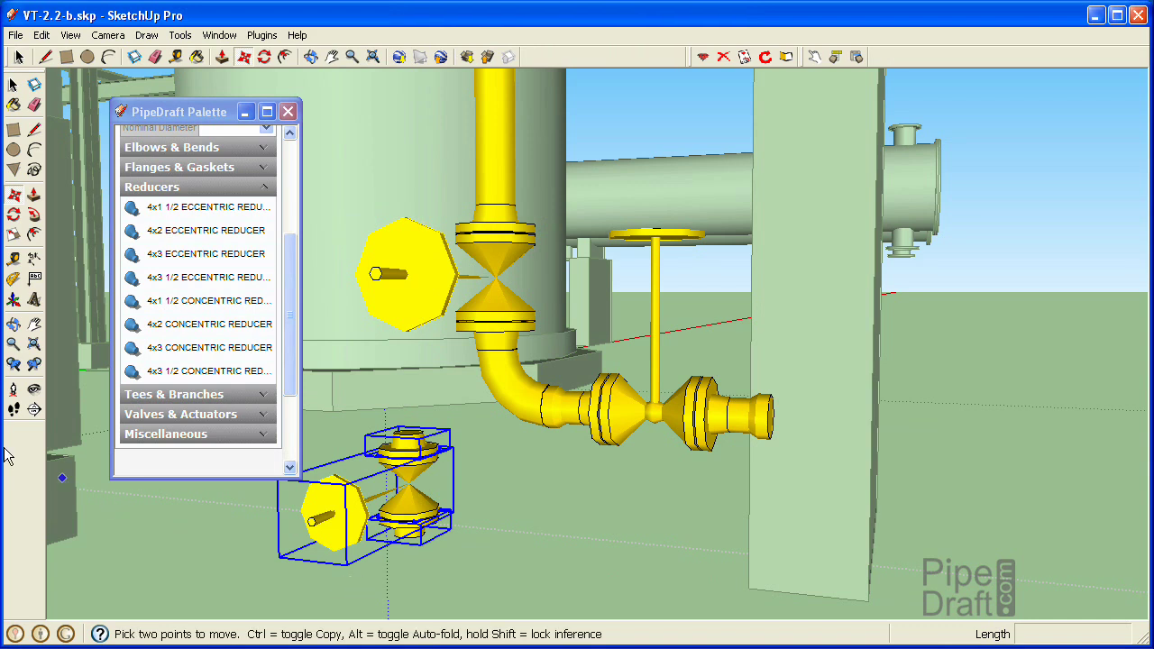
pyautogui.press('Escape')
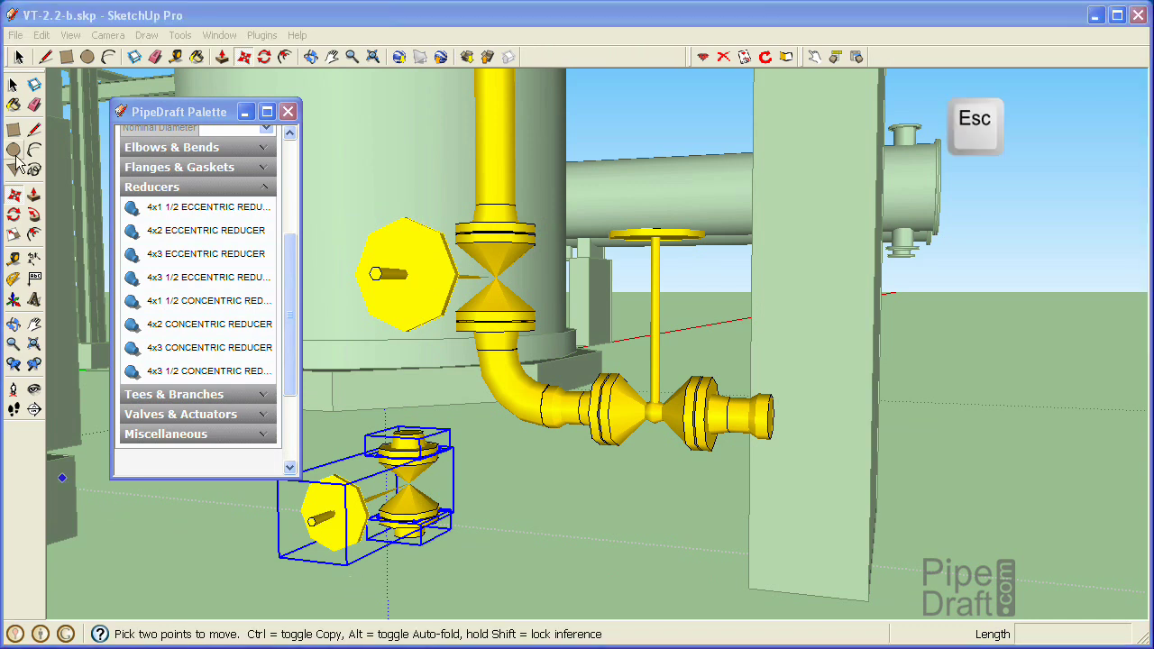
# Transform the pasted valve assembly from its flange end onto the reducer's open end, rotated so its handwheel faces horizontally out toward the front.
pyautogui.click(291, 307)
pyautogui.moveTo(290, 307); pyautogui.dragTo(291, 286)
pyautogui.moveTo(292, 236); pyautogui.dragTo(292, 202)
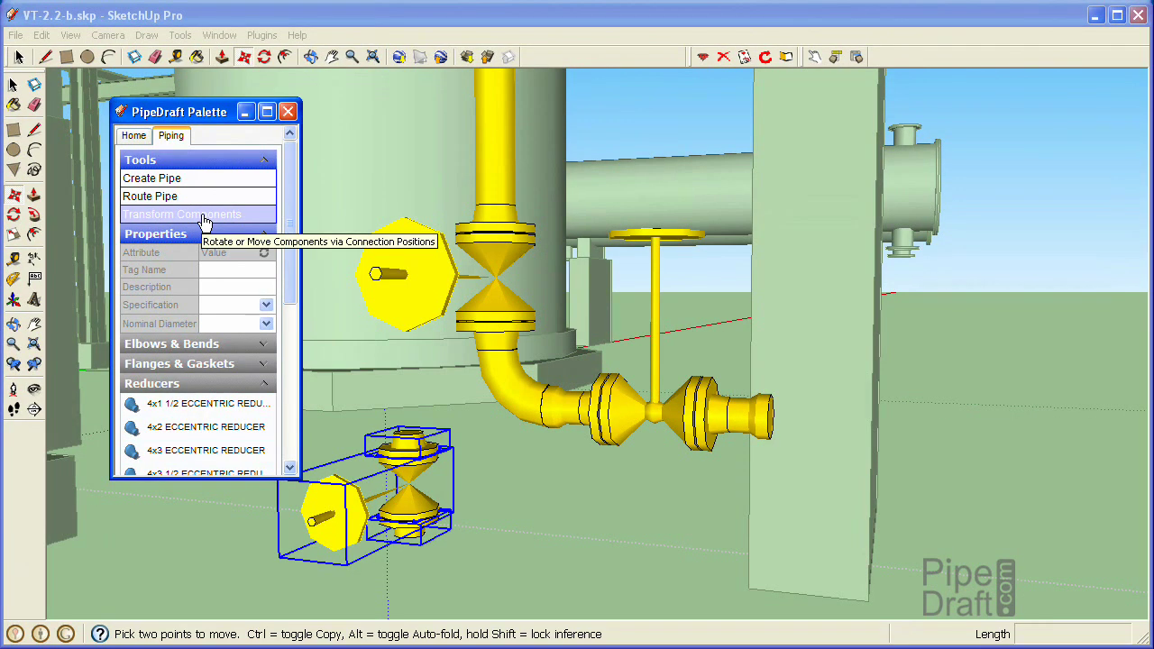
pyautogui.click(205, 222)
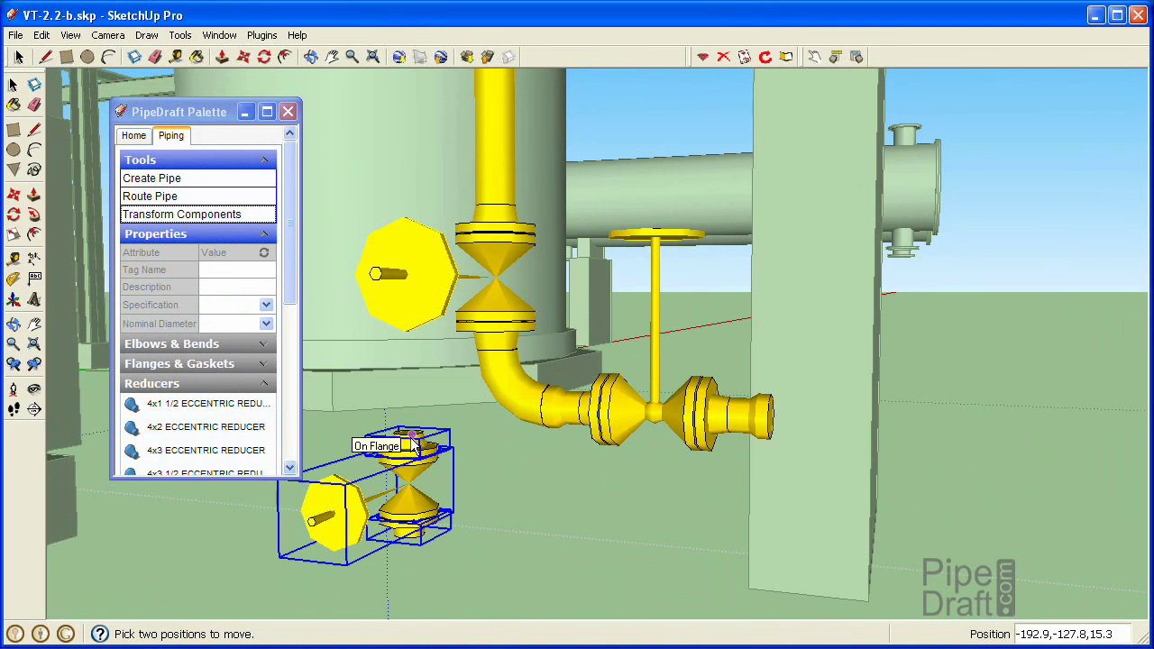
pyautogui.click(579, 340)
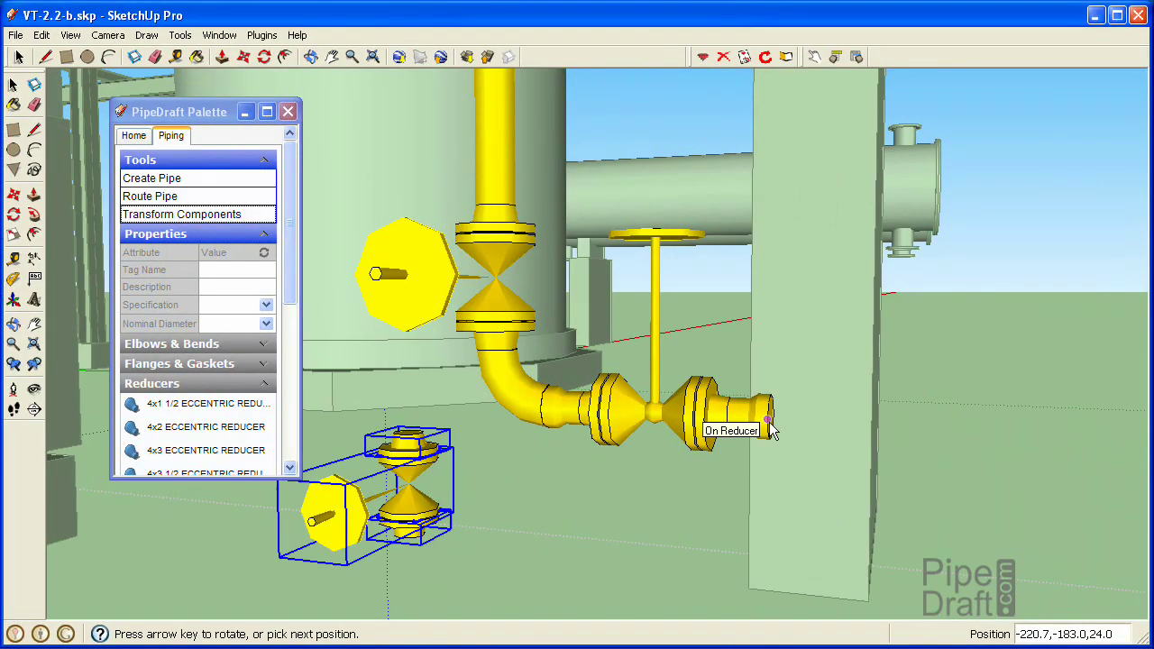
pyautogui.press('Up')
pyautogui.press('Up')
pyautogui.press('Up')
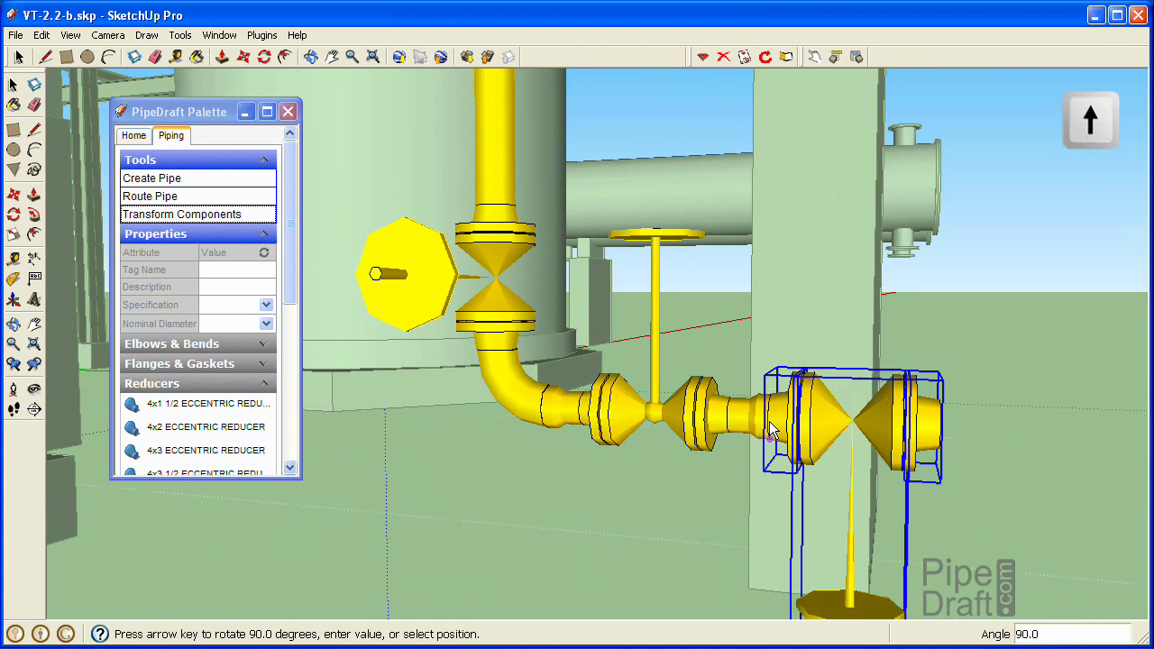
pyautogui.press('Up')
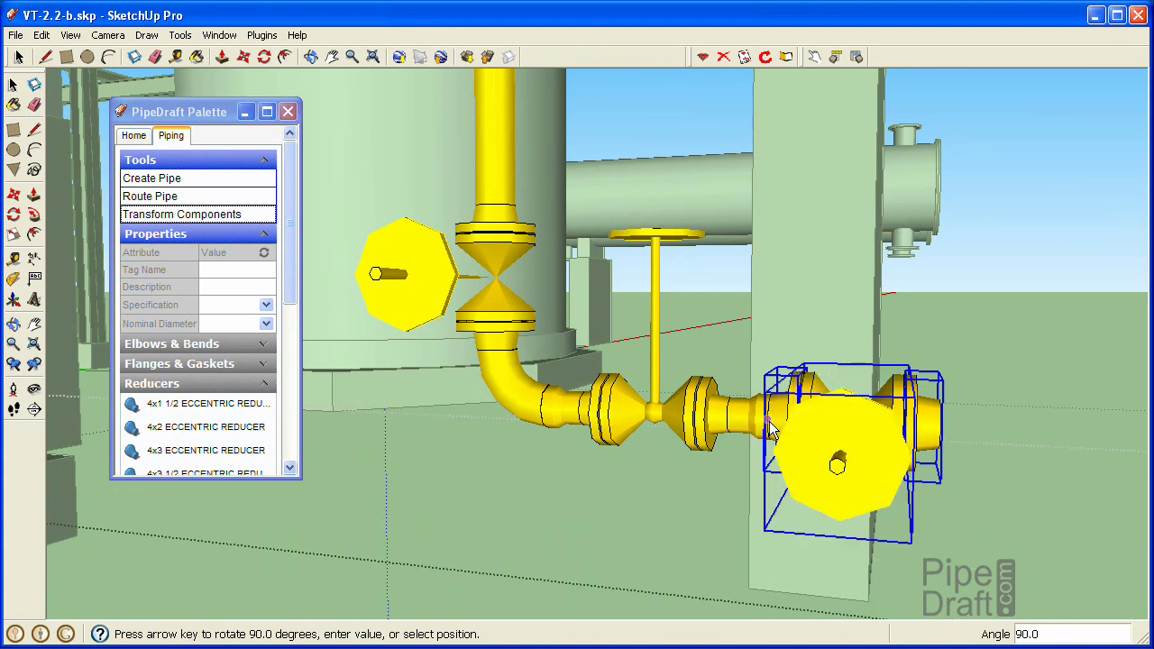
pyautogui.click(770, 431)
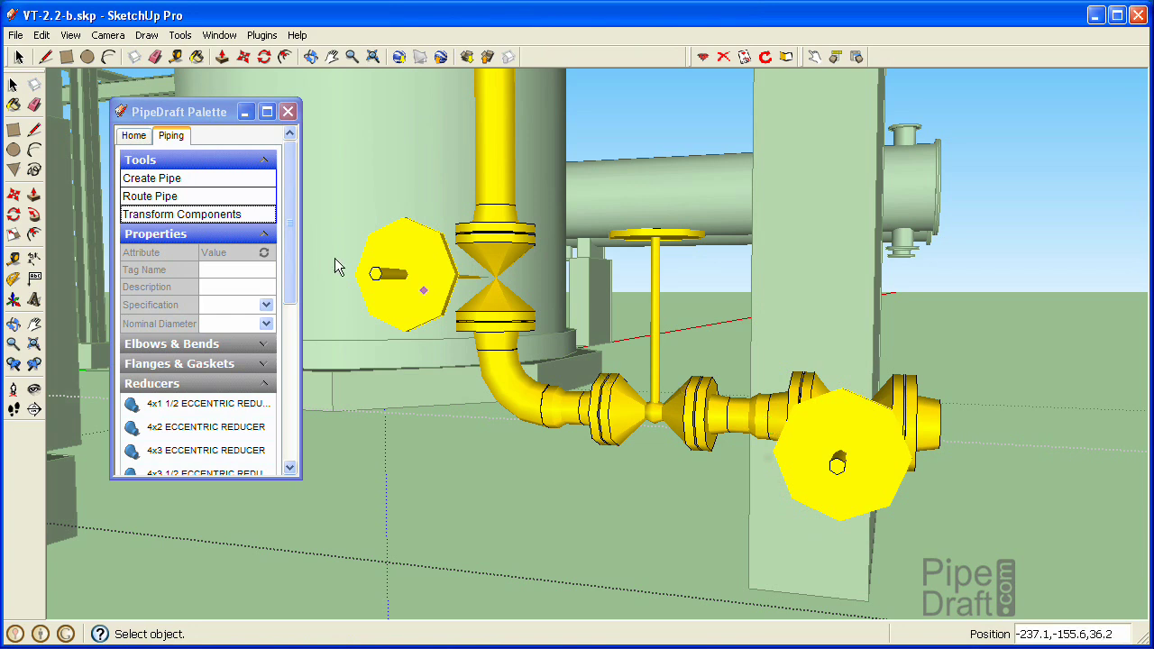
pyautogui.press('Escape')
# Route a 4" pipe from the copied assembly's open flange to the open end of the tee.
pyautogui.press('h')
pyautogui.moveTo(667, 304); pyautogui.dragTo(348, 257)
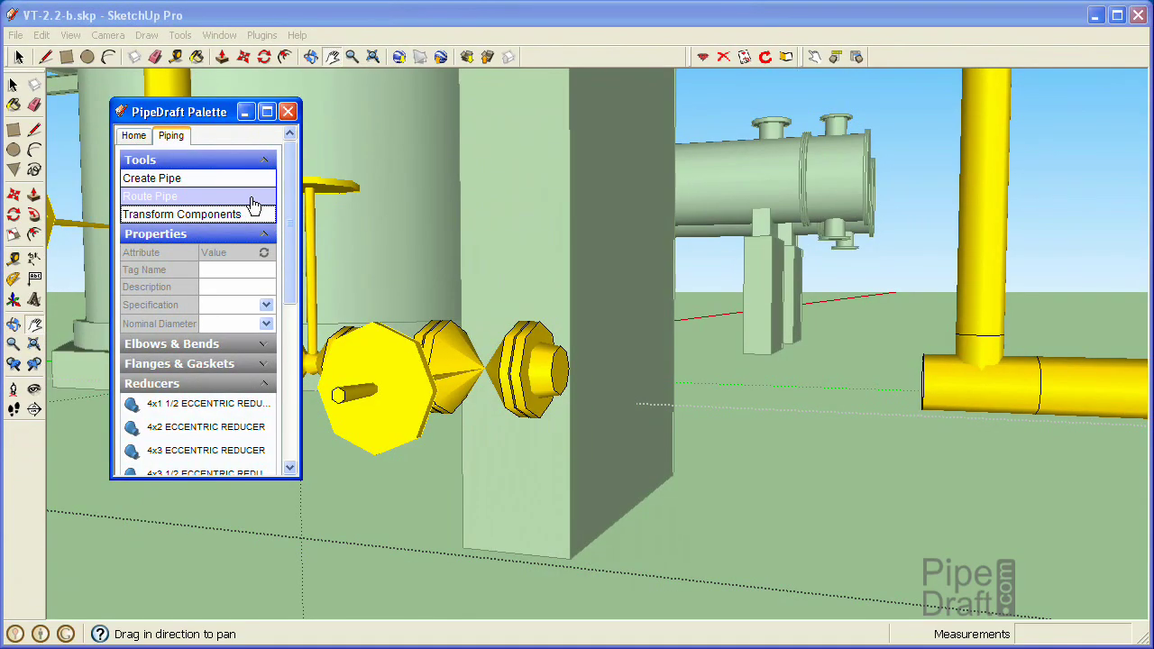
pyautogui.click(253, 203)
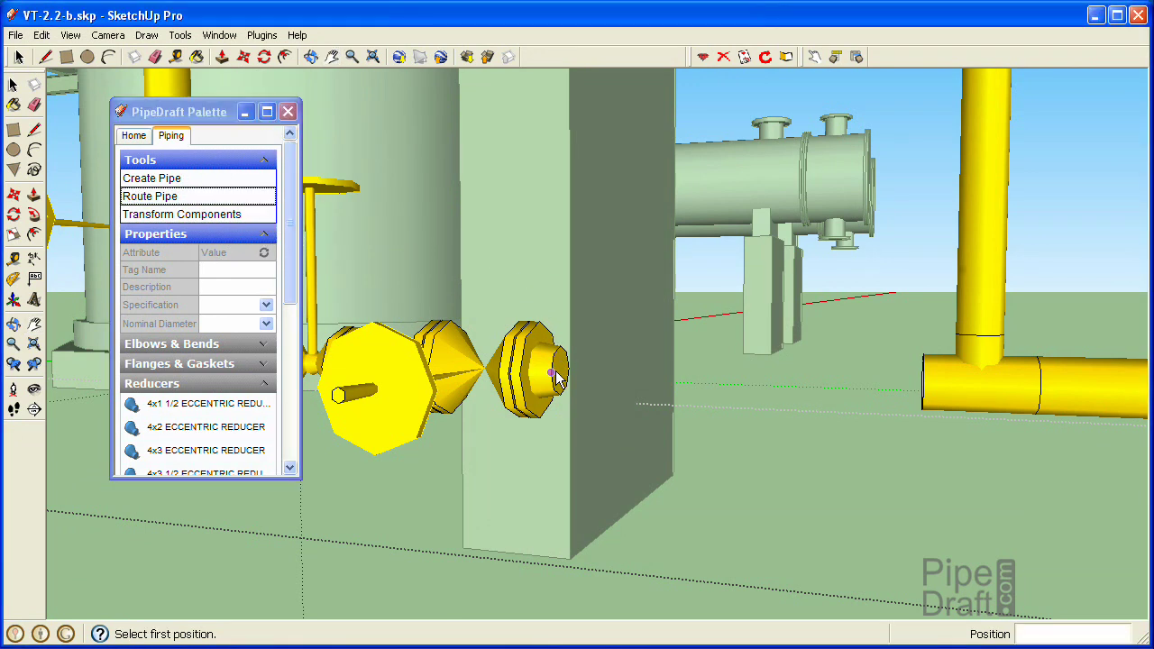
pyautogui.click(923, 385)
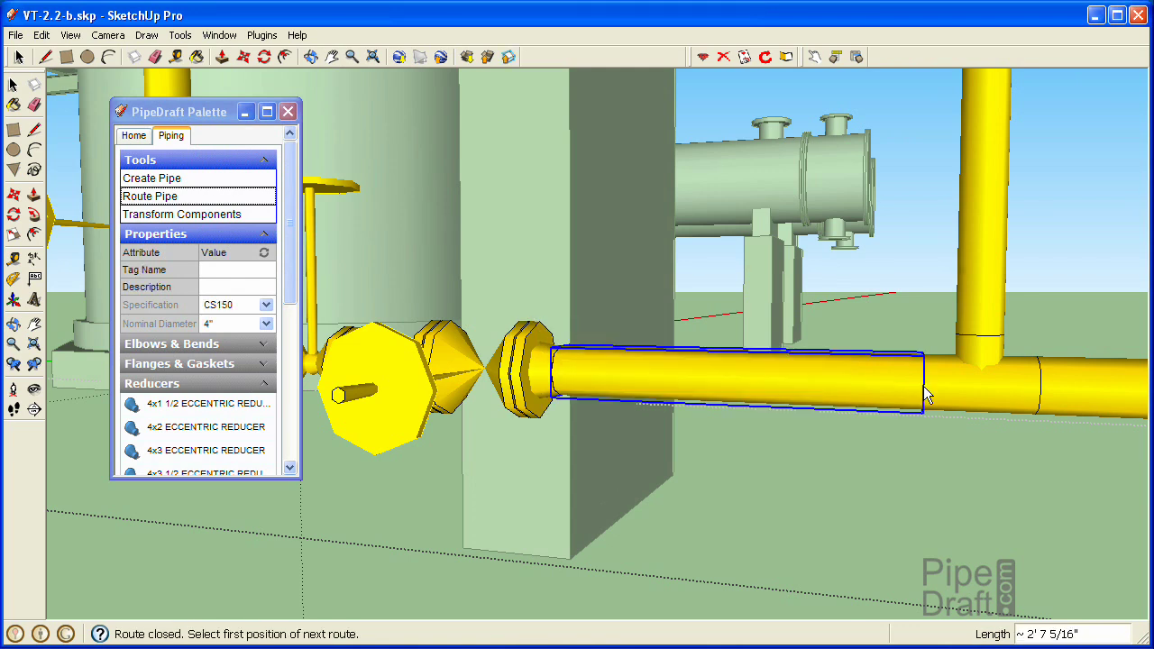
pyautogui.press('Escape')
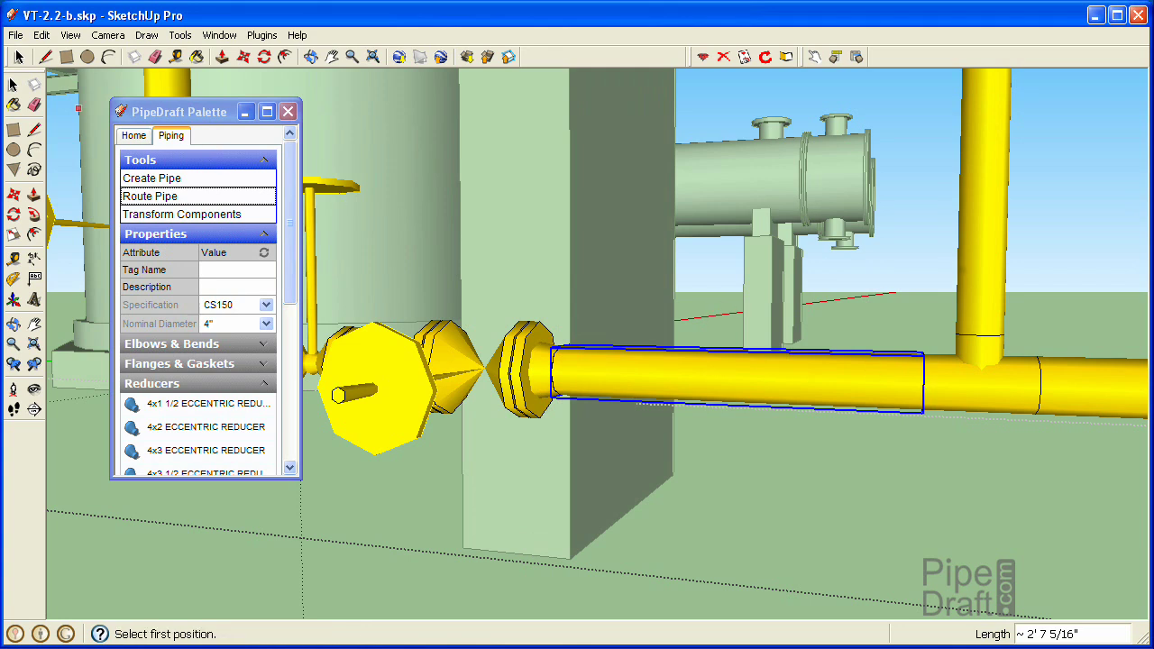
pyautogui.press('z')
pyautogui.moveTo(613, 301); pyautogui.dragTo(732, 411)
pyautogui.press('h')
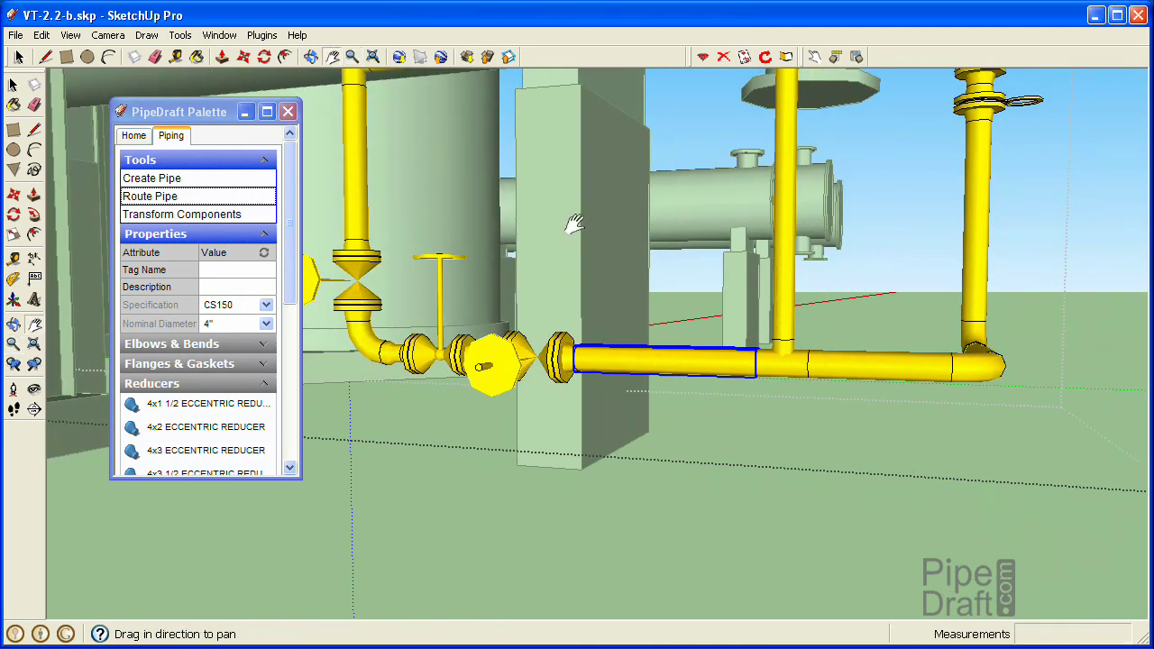
pyautogui.moveTo(590, 238); pyautogui.dragTo(550, 304)
pyautogui.press('z')
pyautogui.press('o')
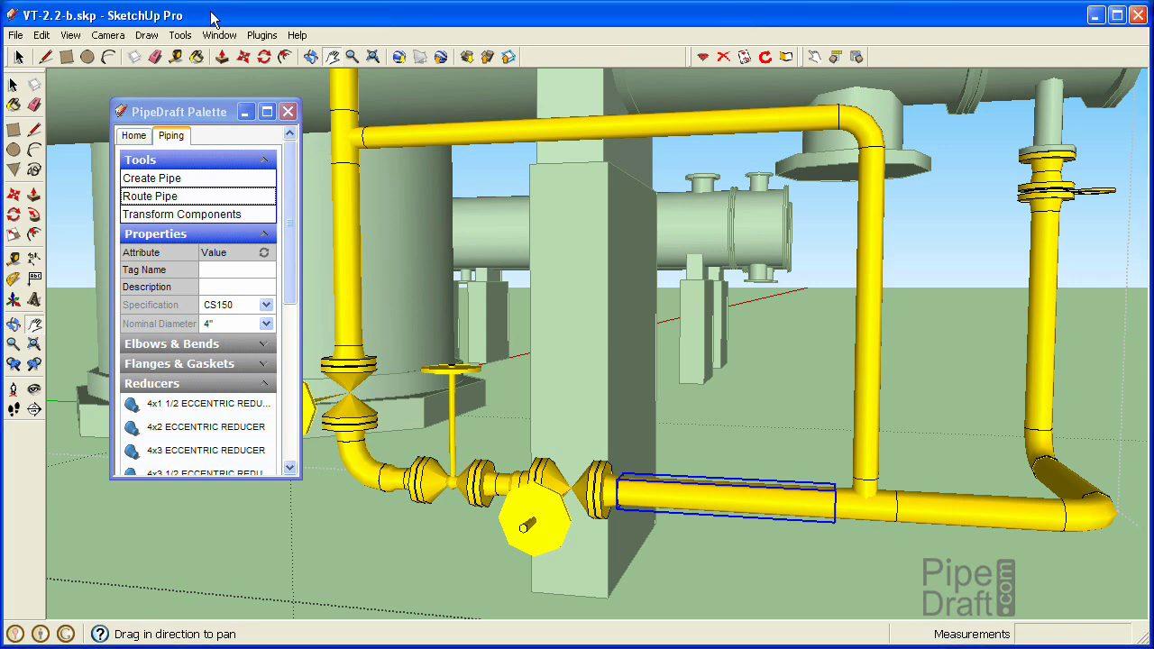
# Delete the 3" vertical bypass pipe between the upper elbow and the branch of the bottom tee.
pyautogui.click(18, 57)
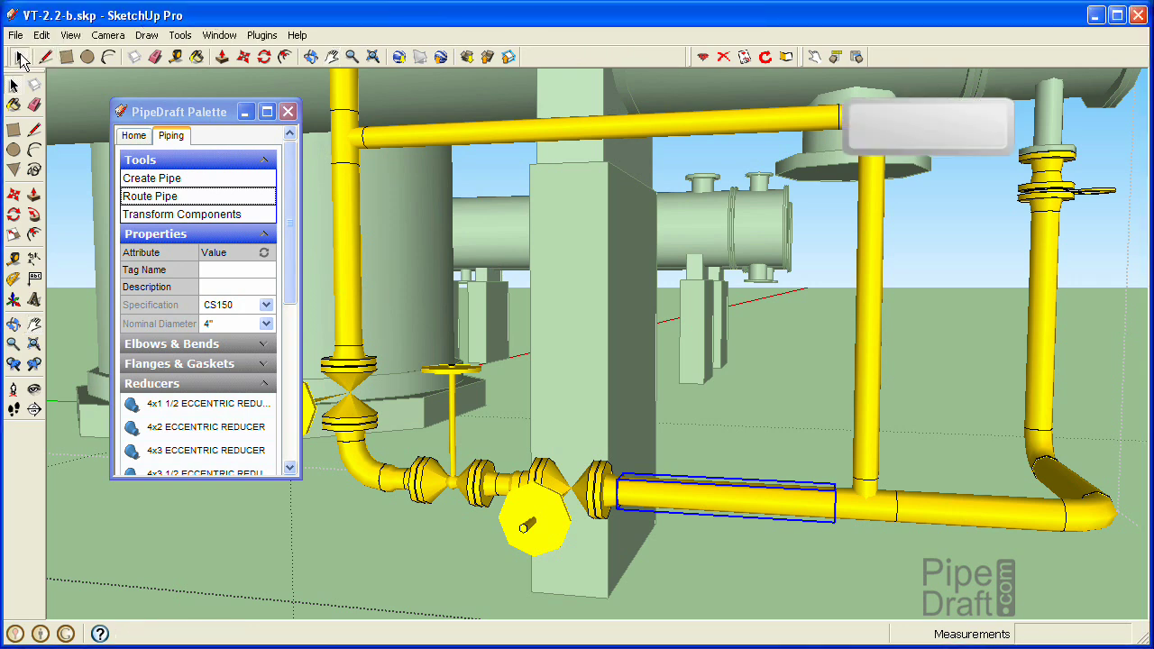
pyautogui.click(873, 275)
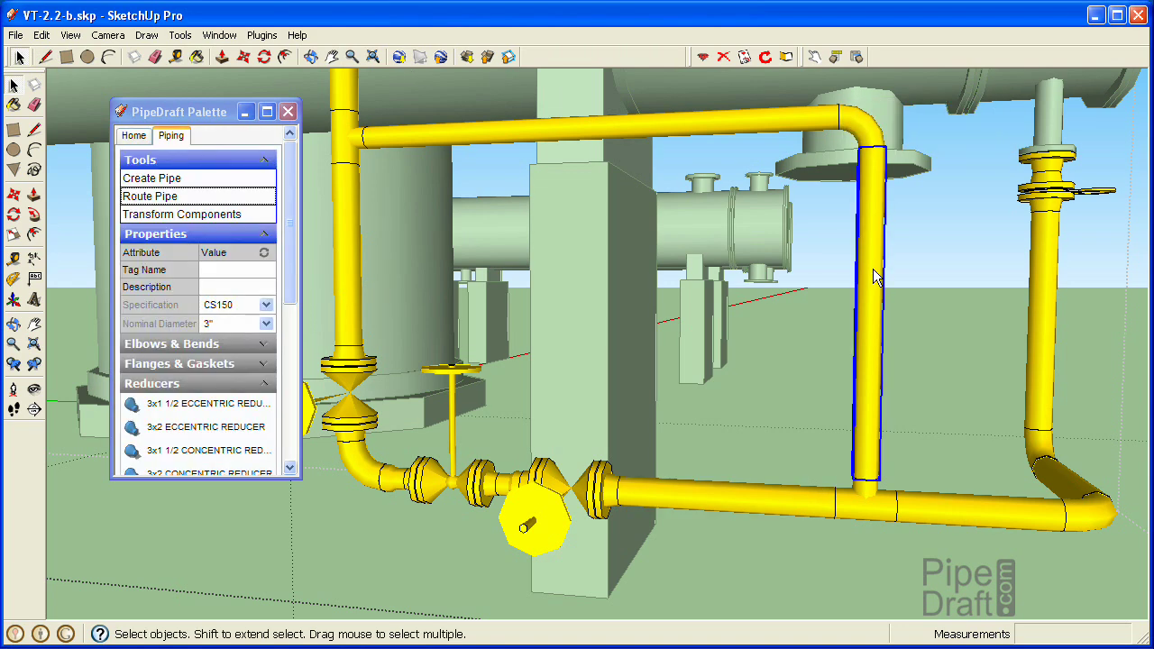
pyautogui.press('Delete')
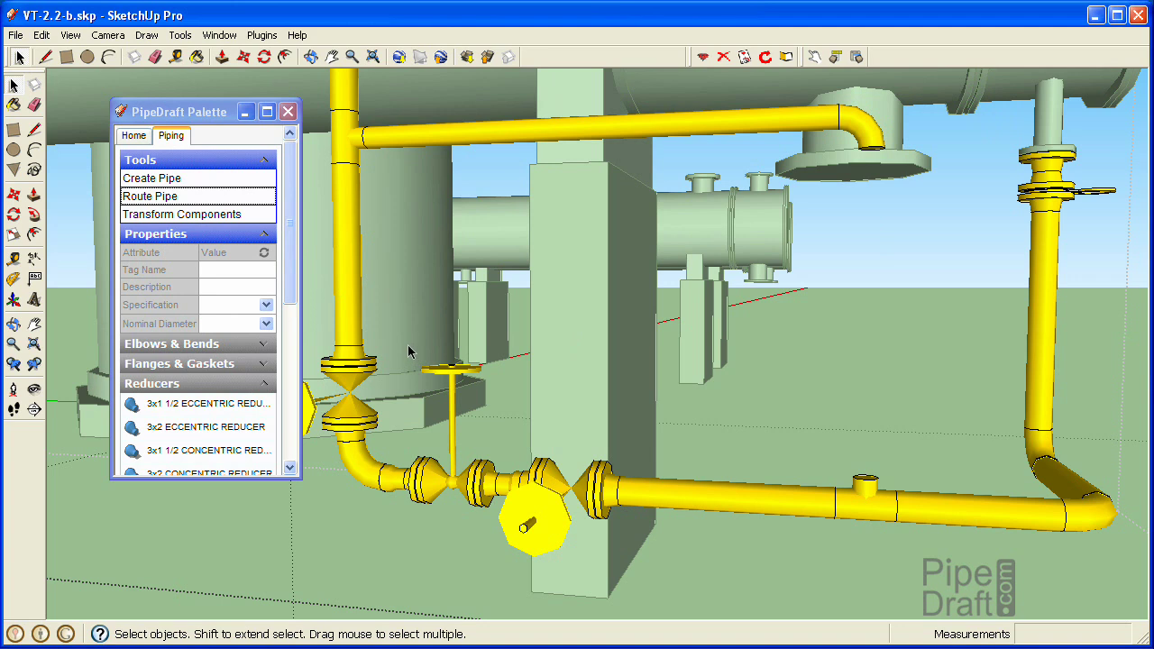
# Copy the bottom run's valve with the upright handwheel, including its flanges and gaskets, and paste the assembly above the tee's open branch.
pyautogui.moveTo(407, 348); pyautogui.dragTo(503, 566)
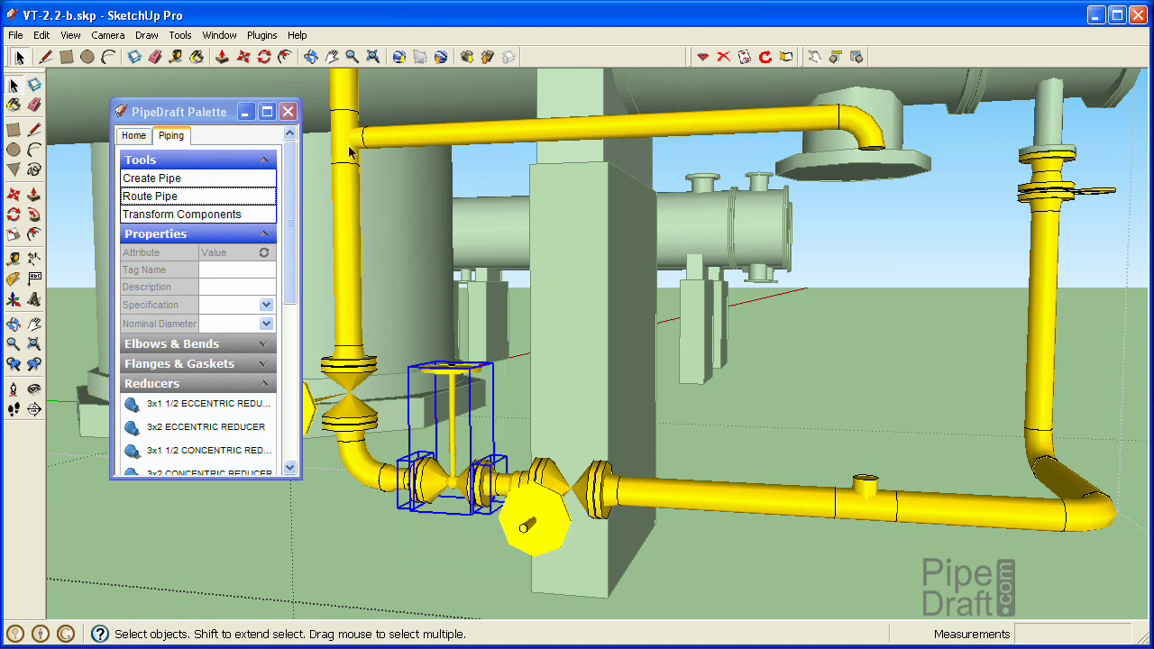
pyautogui.click(42, 34)
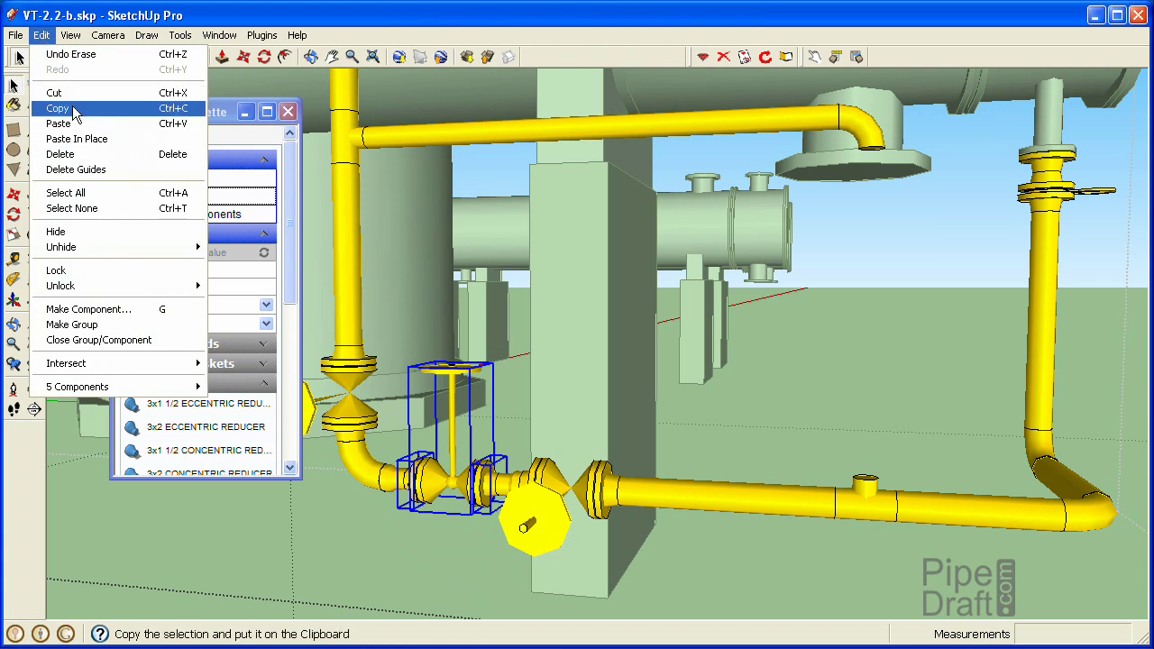
pyautogui.click(72, 105)
pyautogui.click(41, 34)
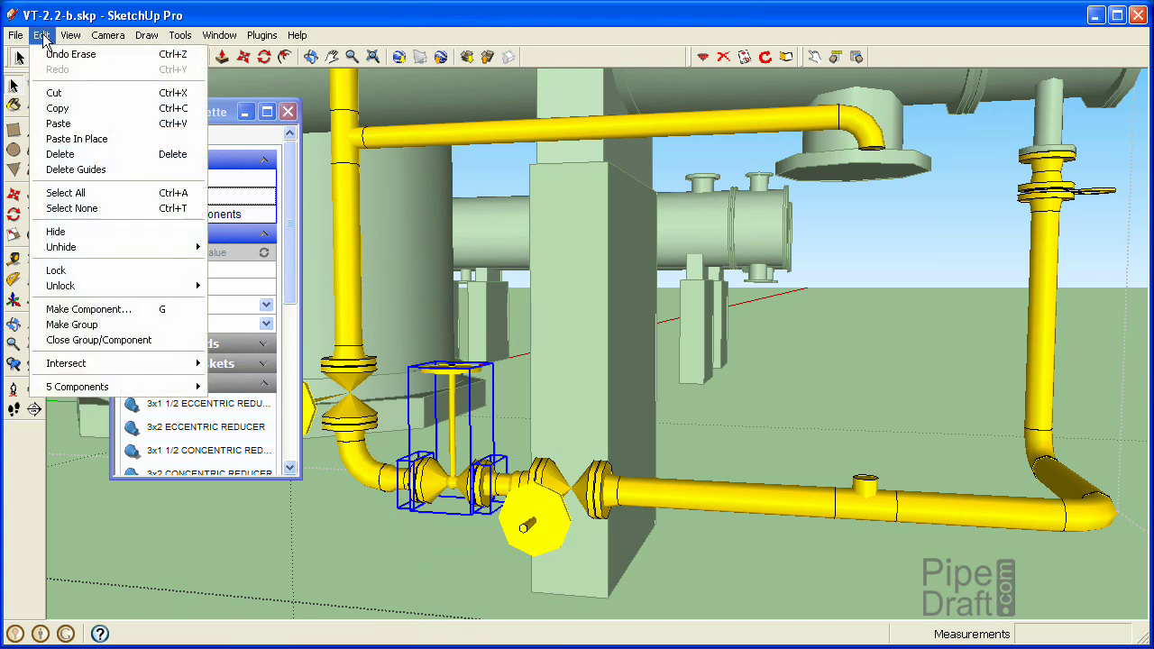
pyautogui.click(75, 124)
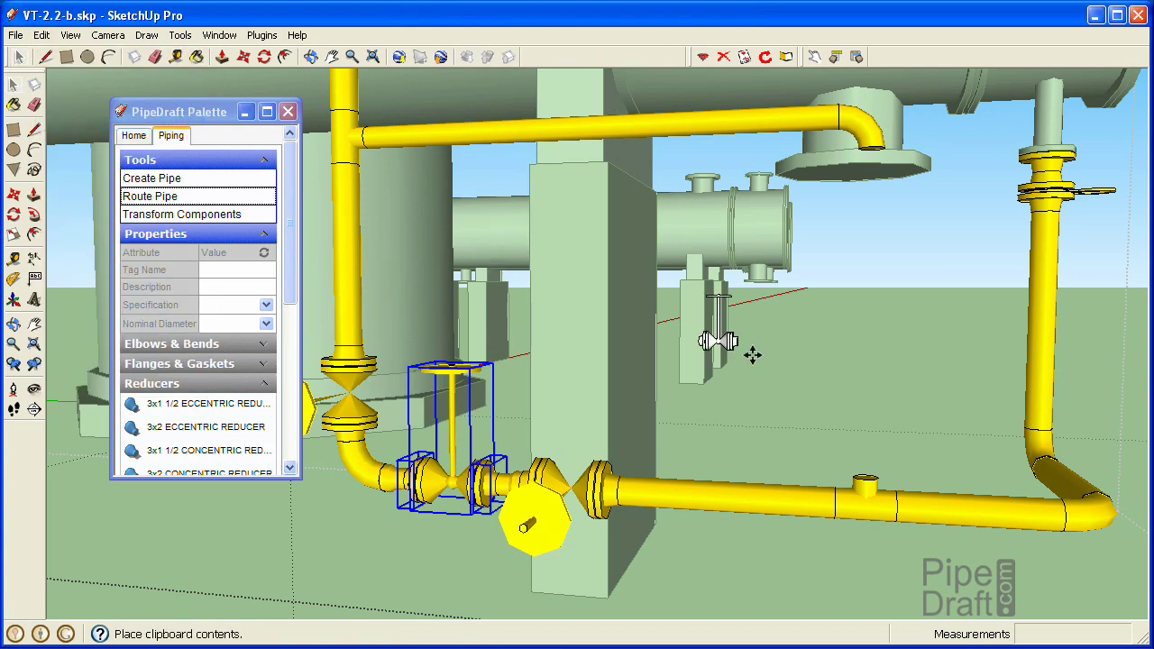
pyautogui.click(817, 440)
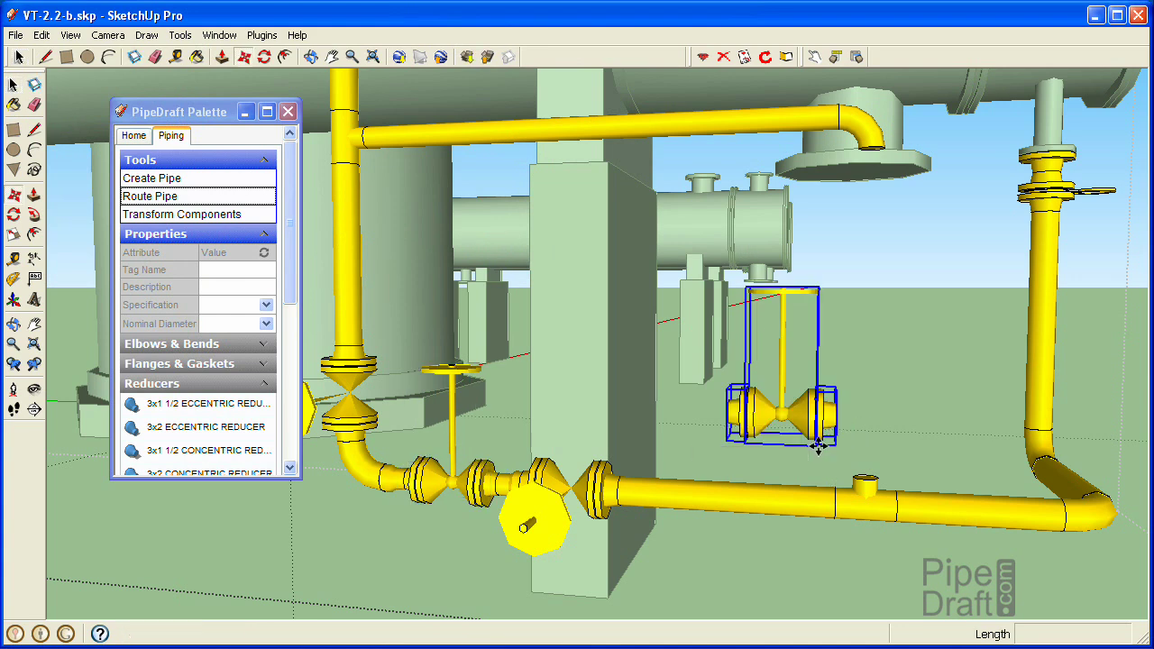
pyautogui.press('Escape')
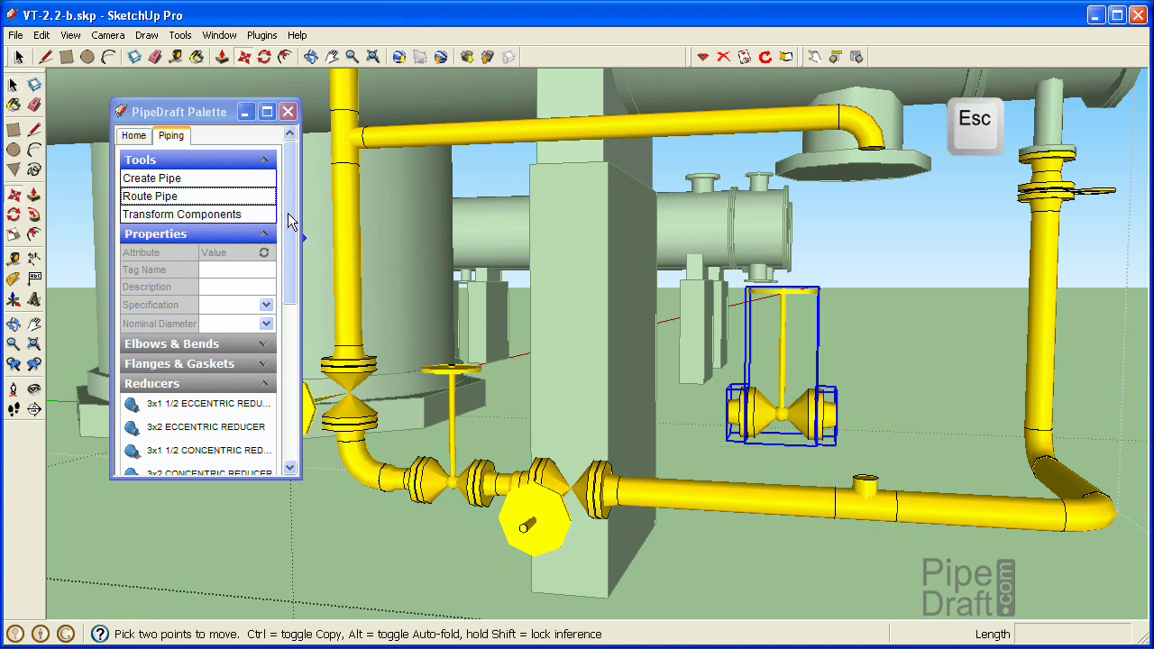
# Transform the pasted valve assembly from its flange end onto the tee's open branch, rotated so its handwheel faces the front.
pyautogui.click(230, 216)
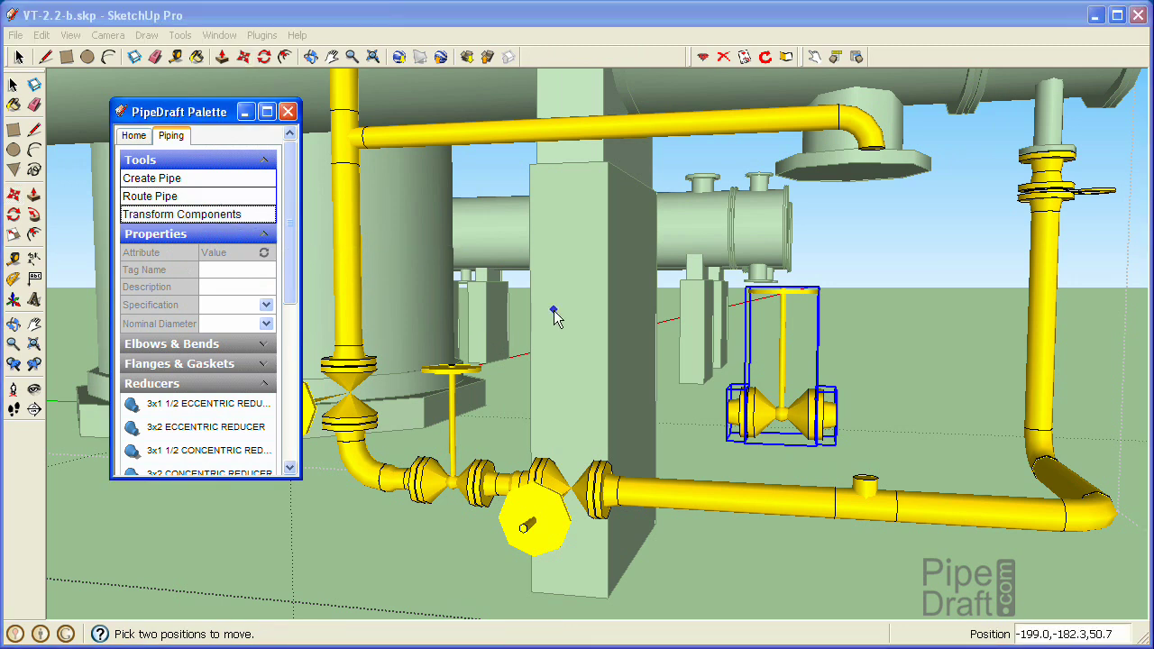
pyautogui.click(838, 424)
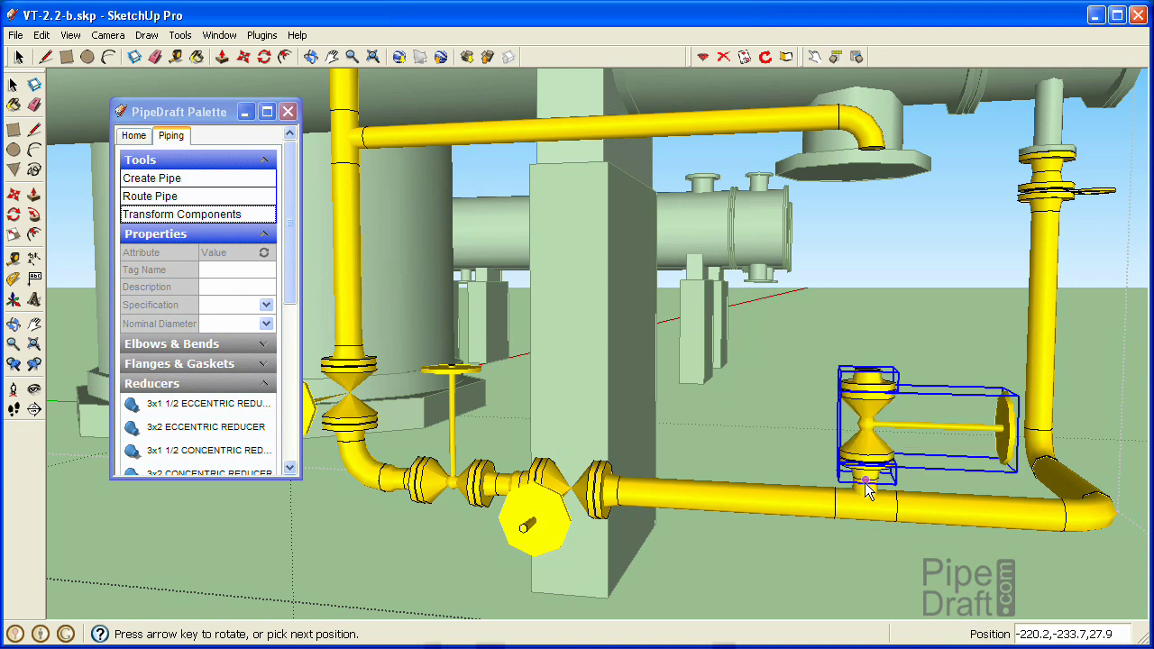
pyautogui.press('Right')
pyautogui.press('Right')
pyautogui.press('Right')
pyautogui.press('Right')
pyautogui.press('Right')
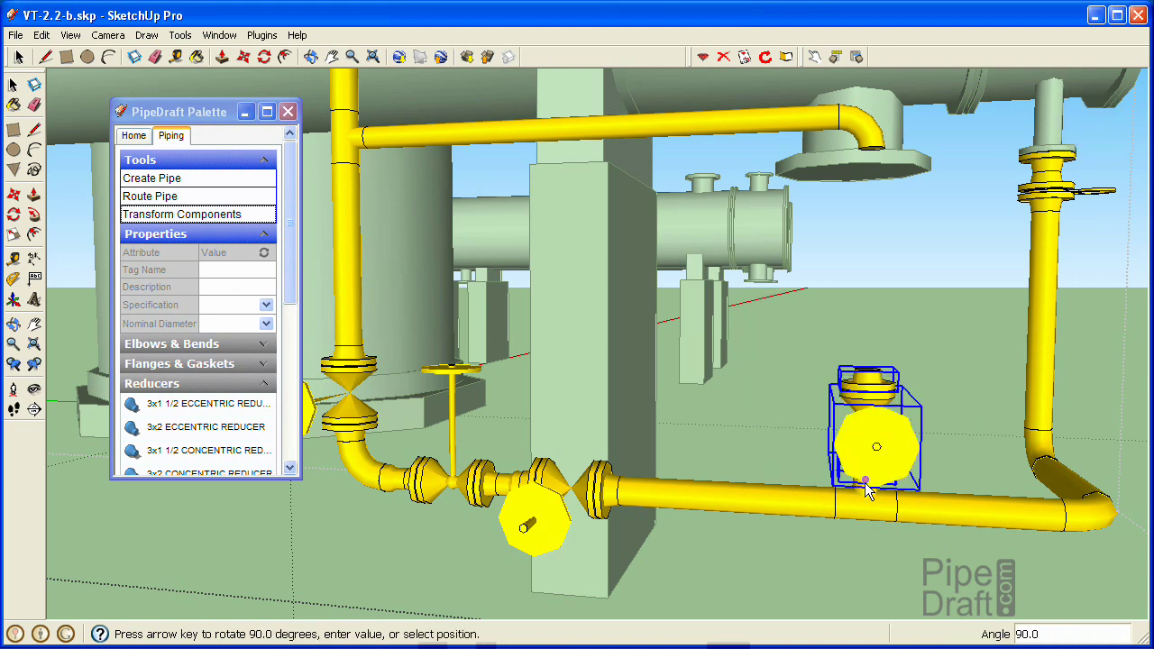
pyautogui.press('Return')
# Route a 3" pipe from the open end of the upper bypass elbow down to the new valve assembly's upper flange.
pyautogui.click(860, 133)
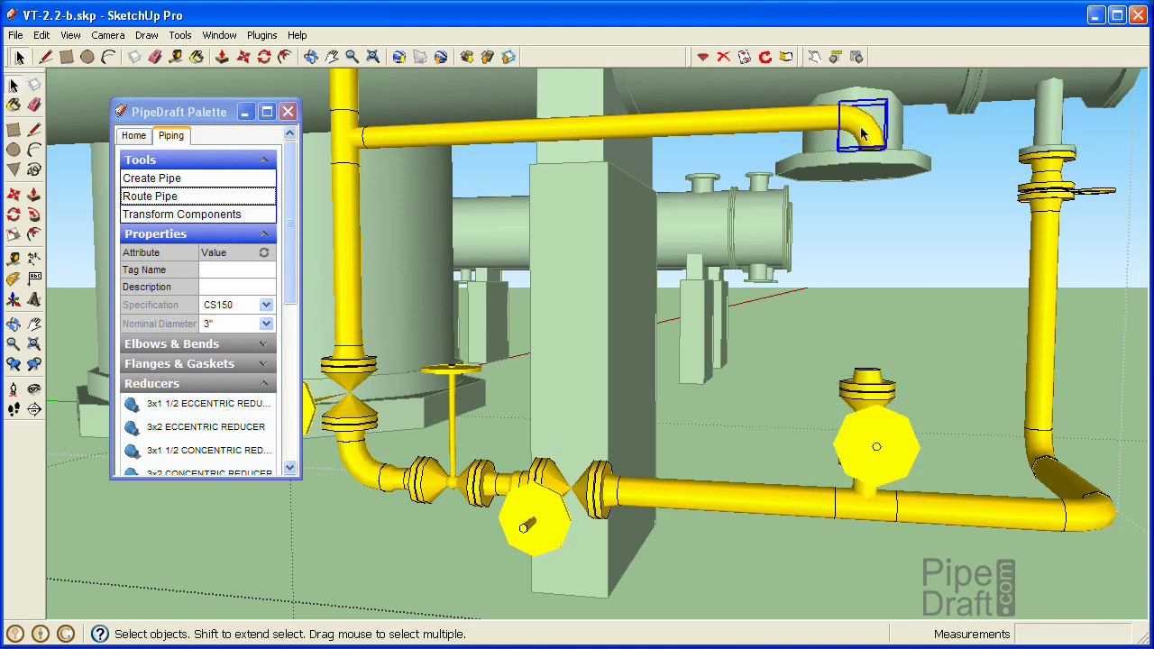
pyautogui.click(224, 200)
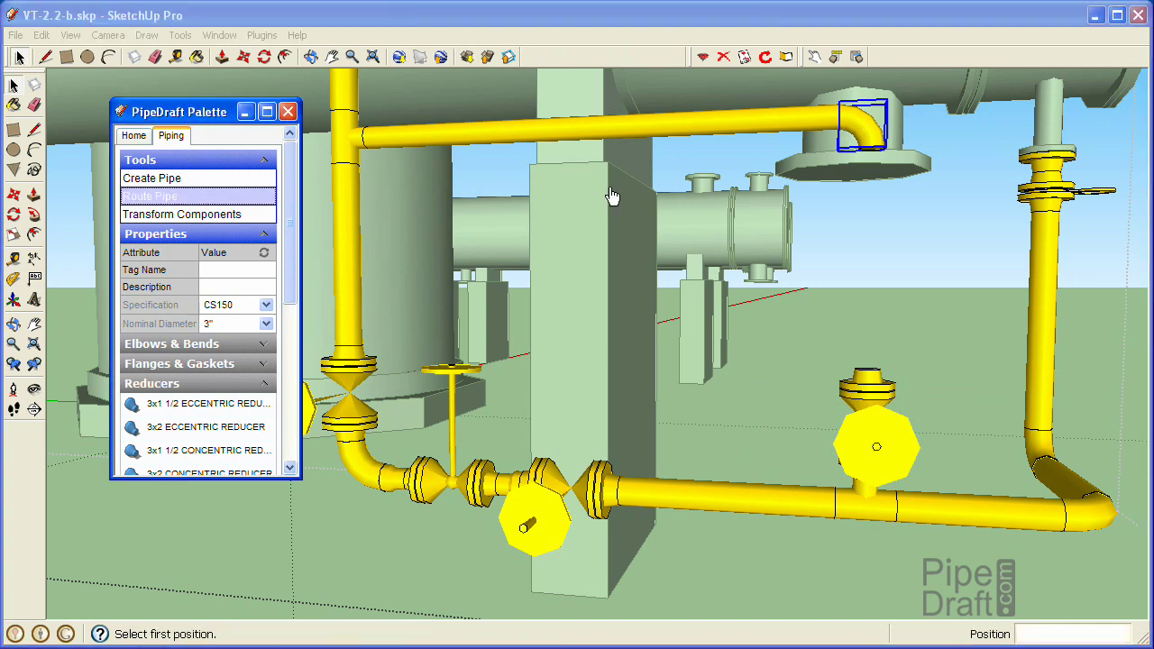
pyautogui.click(872, 151)
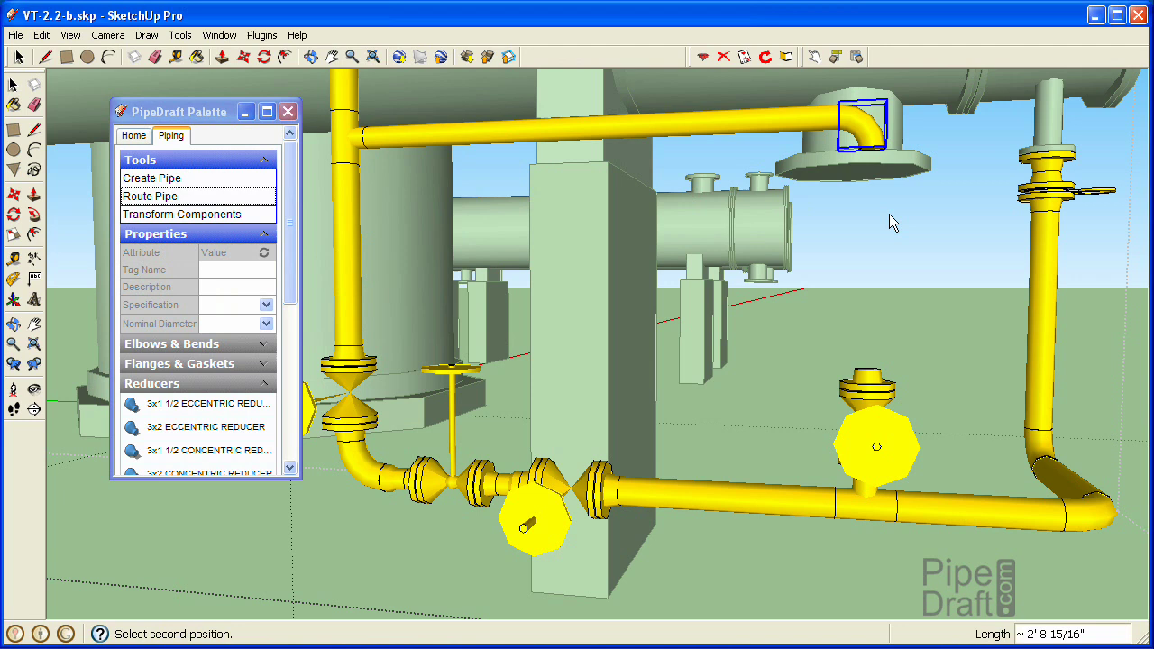
pyautogui.click(868, 377)
pyautogui.press('Escape')
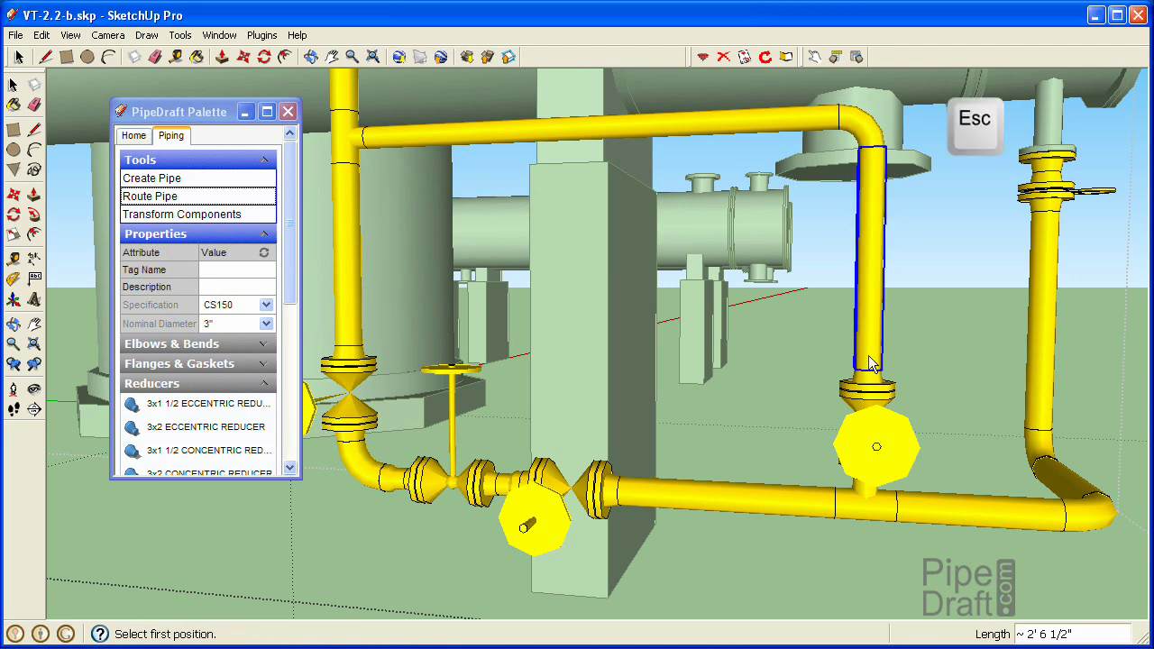
# Replace the upright handwheel on the bottom run's valve with the 3" Masoneilan actuator.
pyautogui.press('h')
pyautogui.moveTo(420, 427); pyautogui.dragTo(448, 295)
pyautogui.press('z')
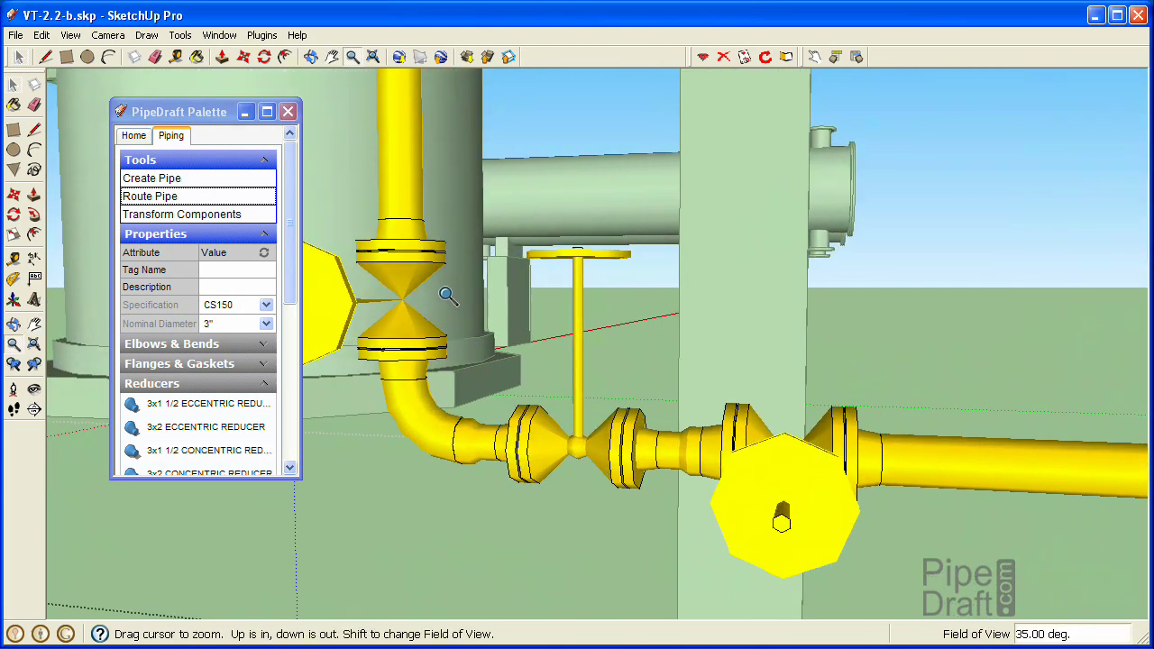
pyautogui.press('space')
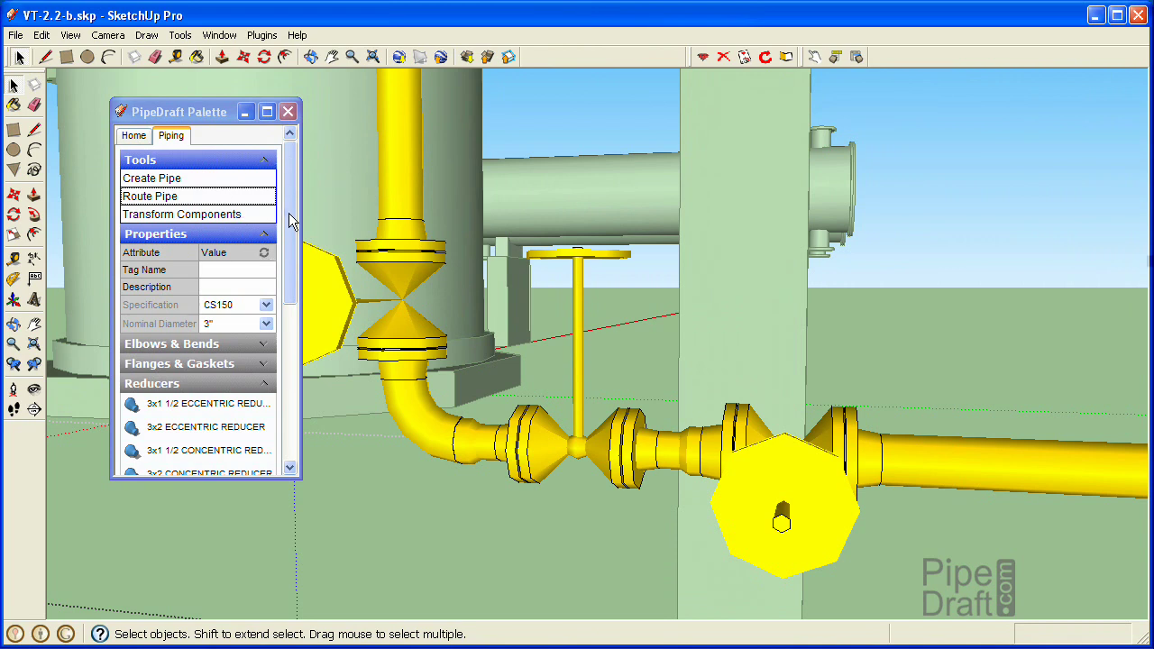
pyautogui.moveTo(290, 221); pyautogui.dragTo(279, 320)
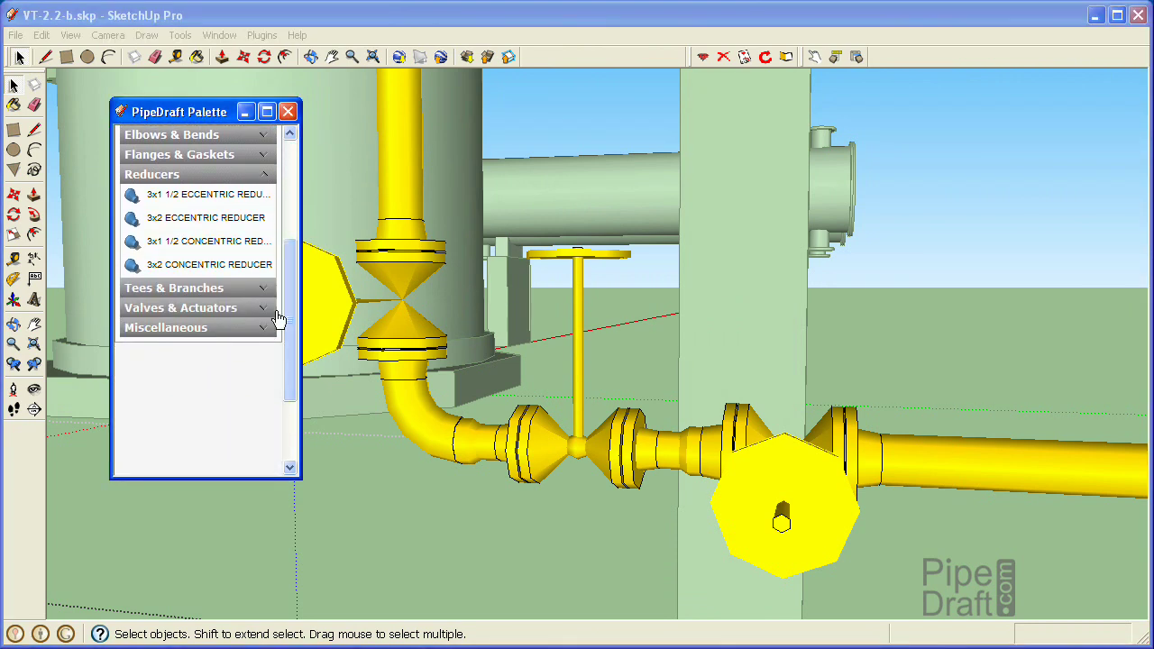
pyautogui.click(224, 312)
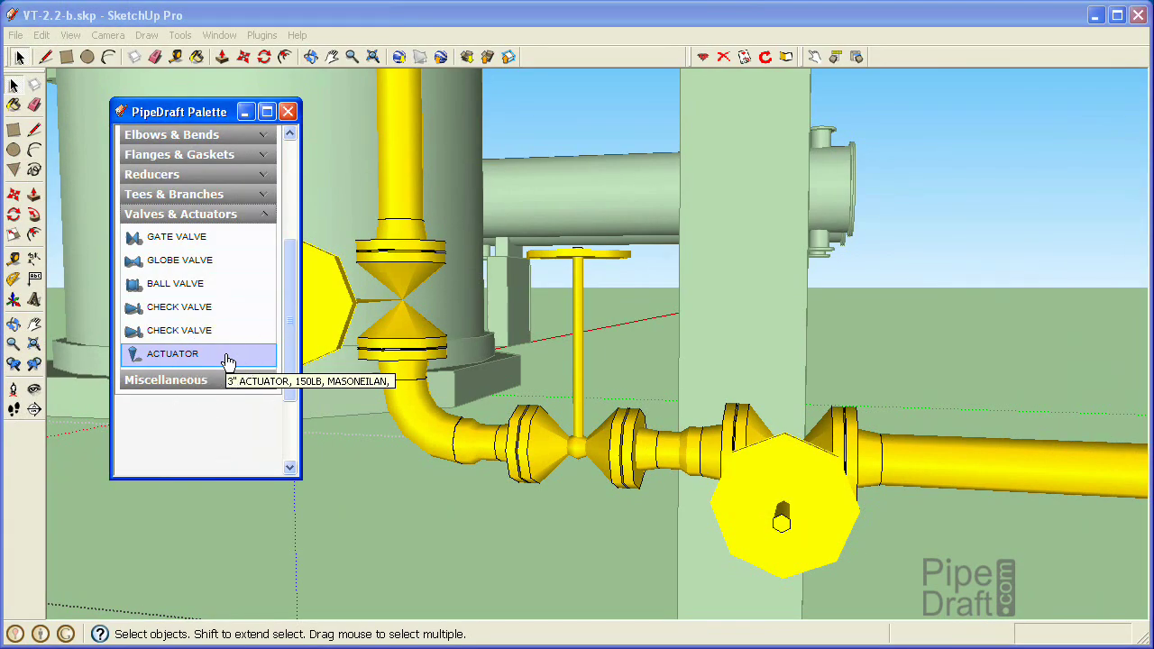
pyautogui.click(458, 357)
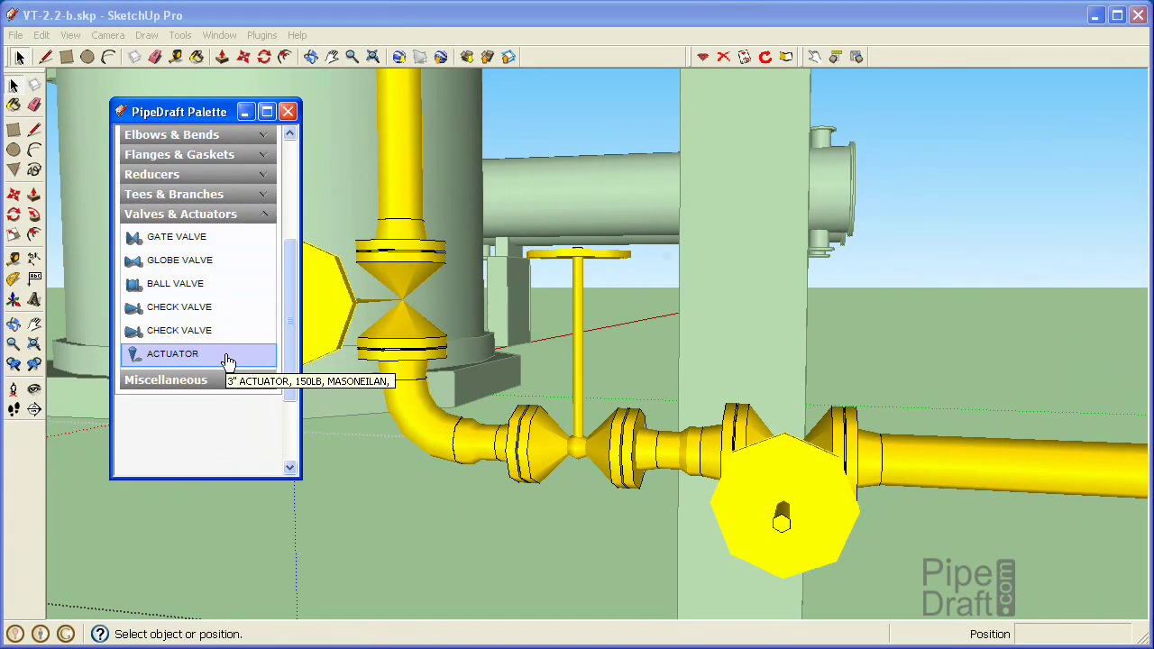
pyautogui.click(579, 373)
pyautogui.press('Escape')
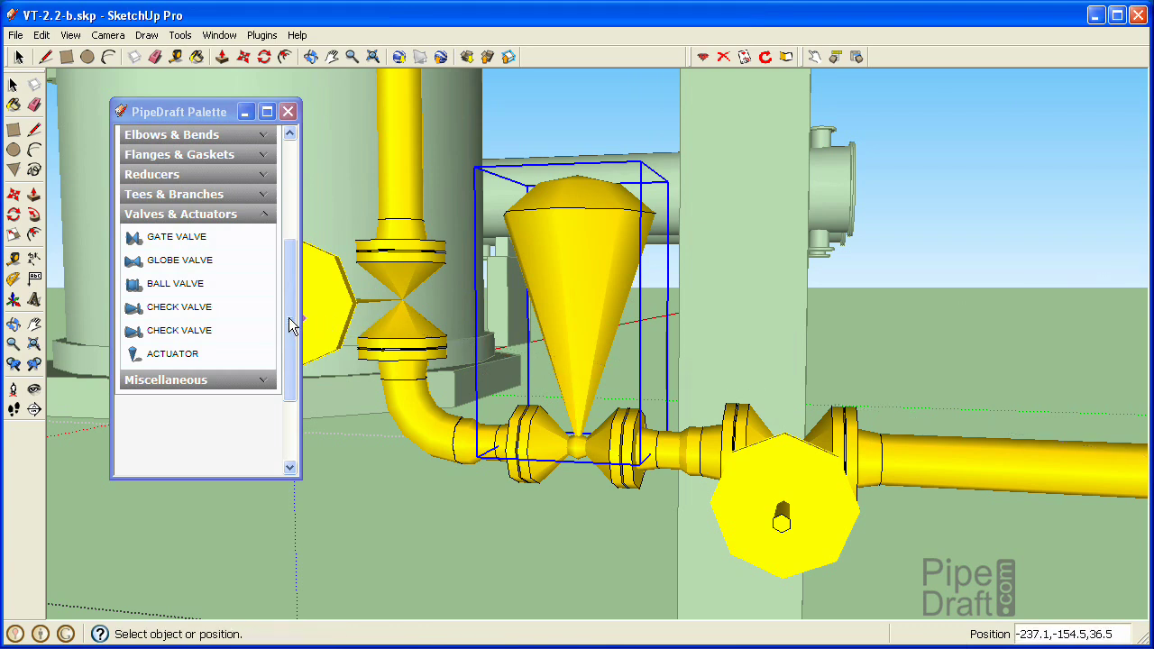
# Set the actuator's tag name to FRC-408.
pyautogui.moveTo(289, 317); pyautogui.dragTo(291, 220)
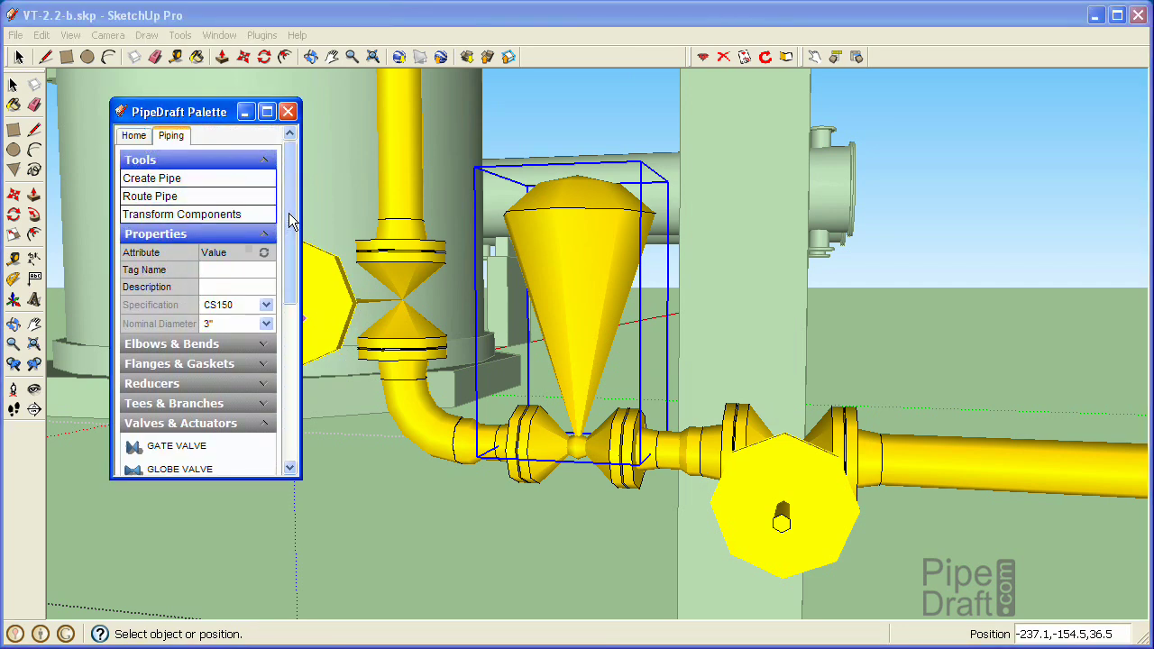
pyautogui.click(214, 271)
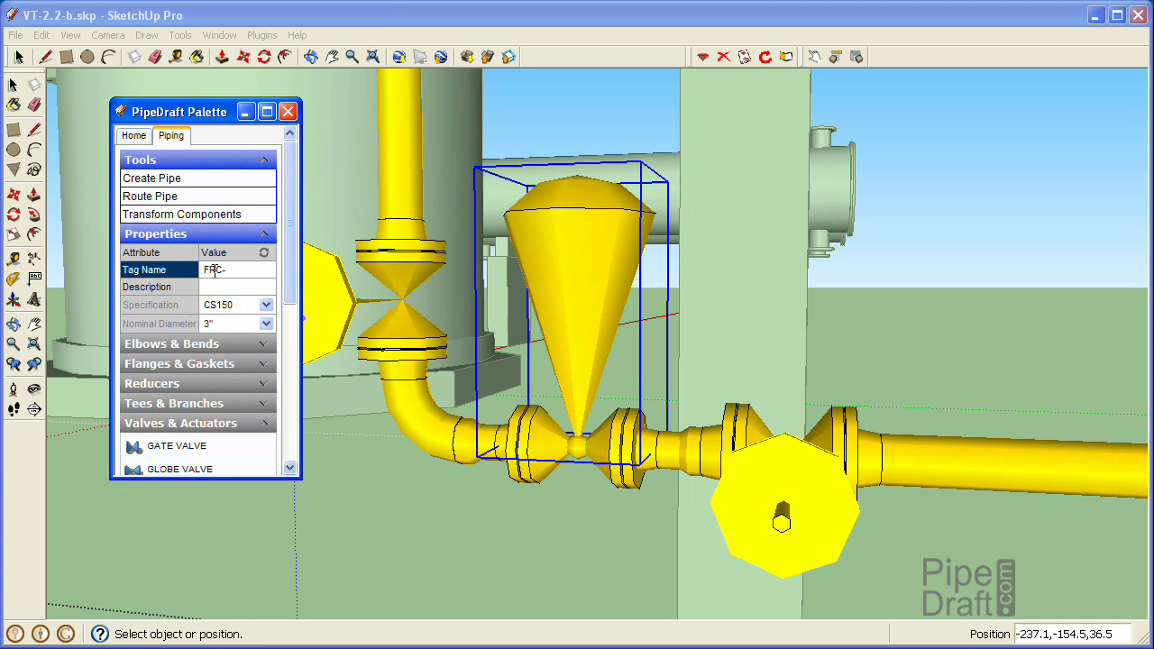
pyautogui.write('FRC-408')
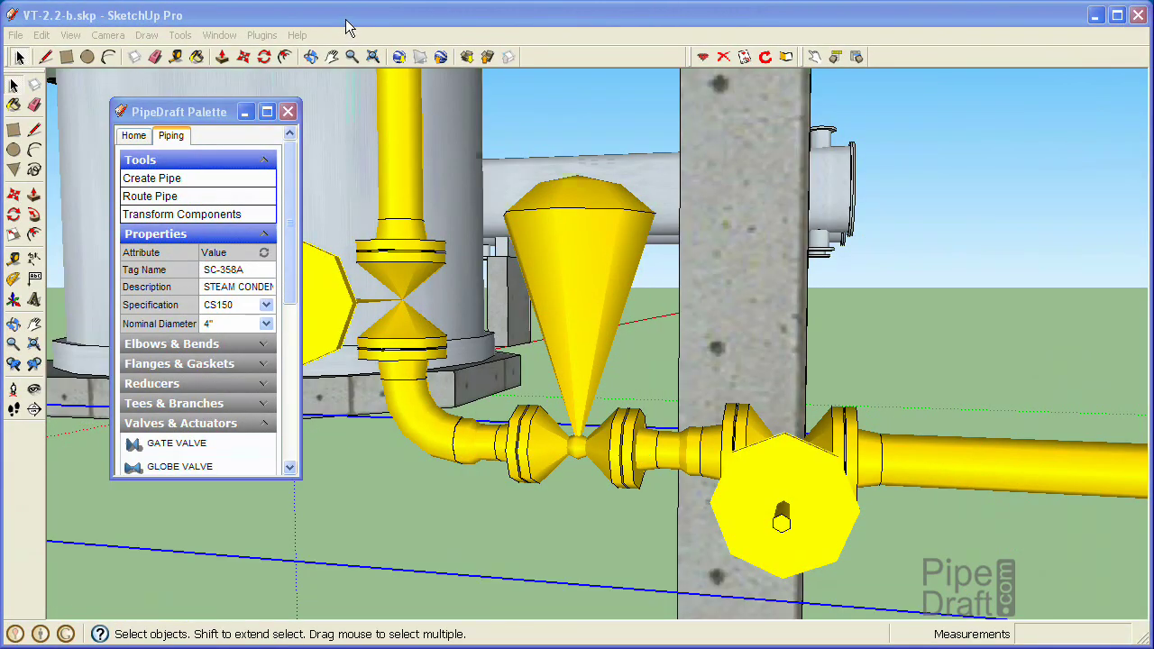
# Examine the completed yellow piping loop with its valves and actuator from several angles and distances among the surrounding equipment.
pyautogui.press('z')
pyautogui.scroll(-5, 634, 315)
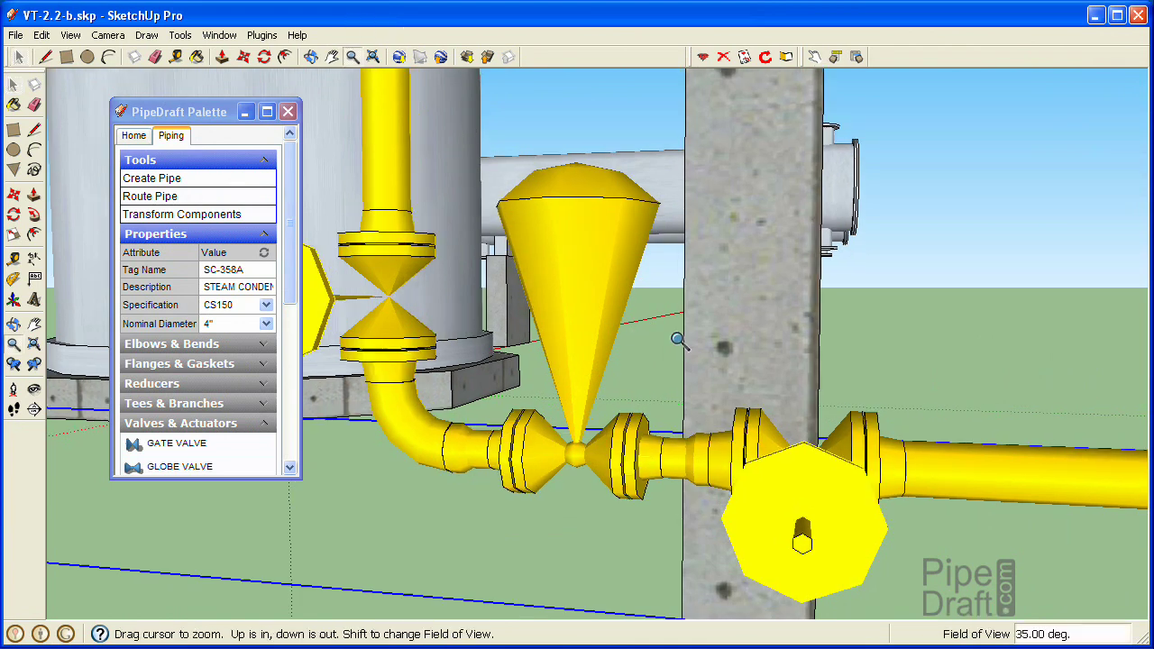
pyautogui.scroll(-3, 636, 289)
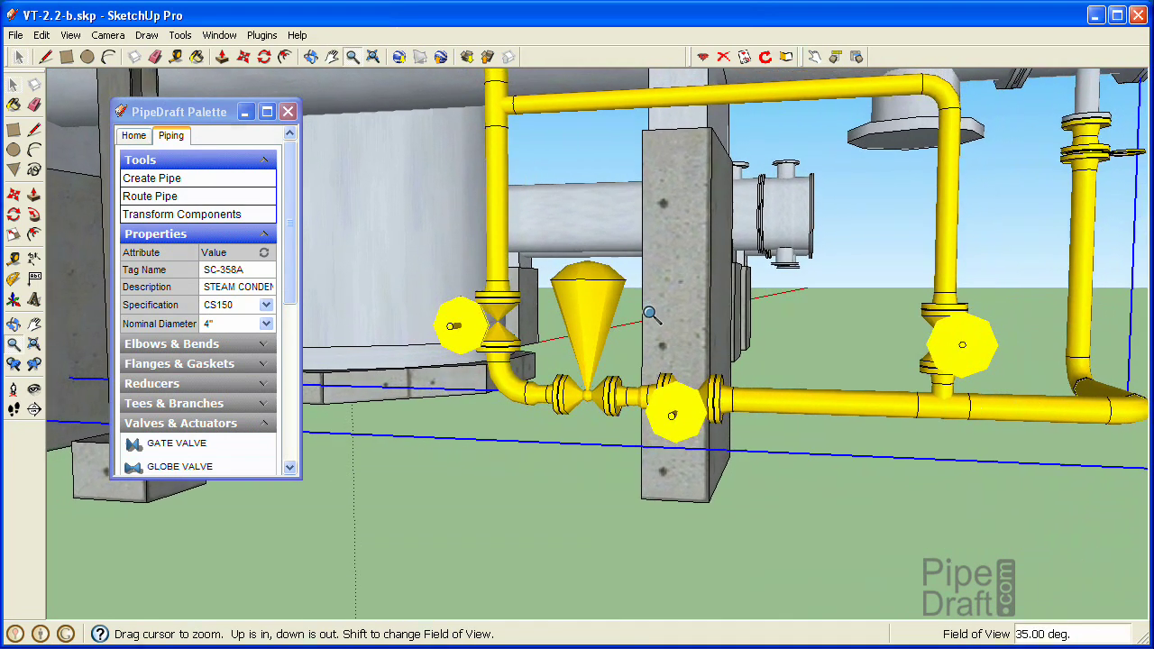
pyautogui.press('h')
pyautogui.moveTo(667, 247); pyautogui.dragTo(540, 303)
pyautogui.press('o')
pyautogui.press('z')
pyautogui.moveTo(542, 324); pyautogui.dragTo(542, 335)
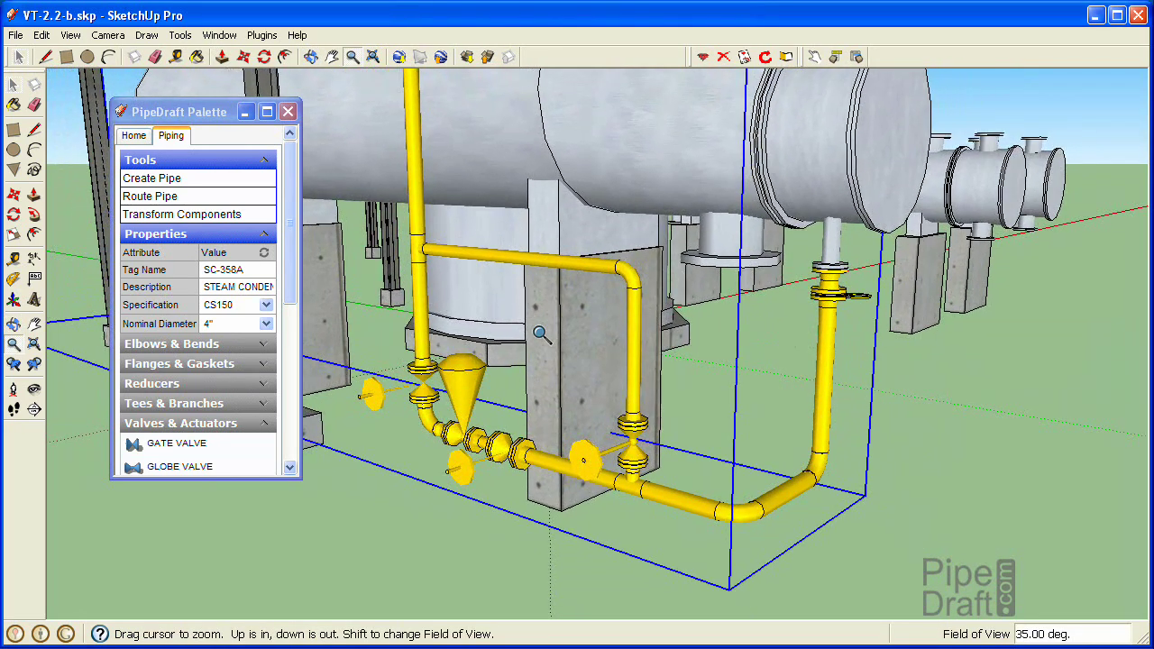
pyautogui.moveTo(542, 319); pyautogui.dragTo(588, 337, button='middle')
pyautogui.press('z')
pyautogui.moveTo(513, 306)
pyautogui.mouseDown()
pyautogui.moveTo(577, 327)
pyautogui.moveTo(490, 250)
pyautogui.moveTo(523, 287)
pyautogui.moveTo(514, 309)
pyautogui.mouseUp()
pyautogui.press('h')
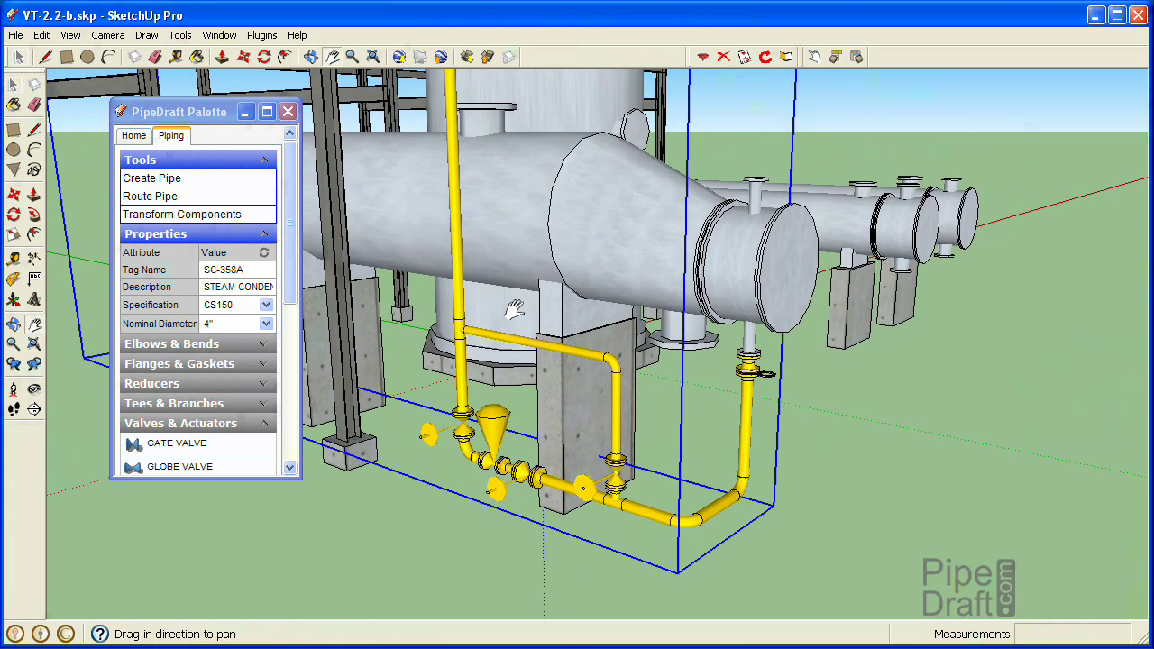